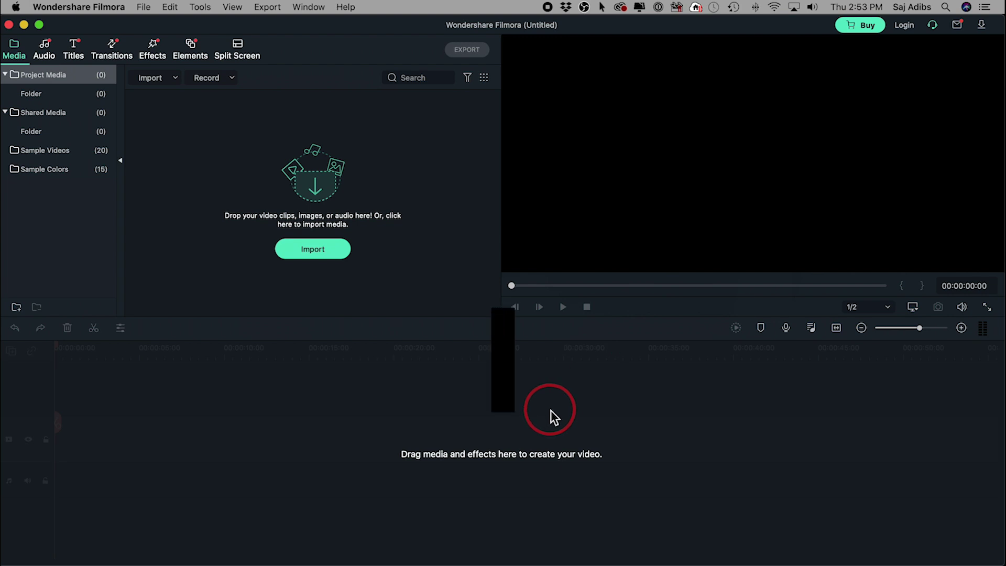
# - Import Clip 1.mp4 from the Footage-Florida folder and accept creating smaller proxy copies for faster editing
pyautogui.click(314, 250)
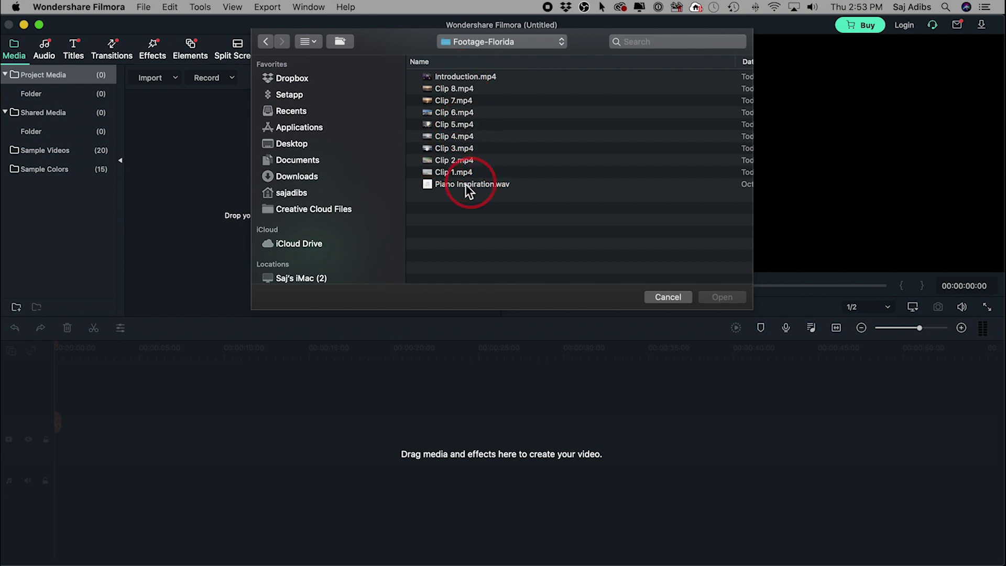
pyautogui.click(424, 79)
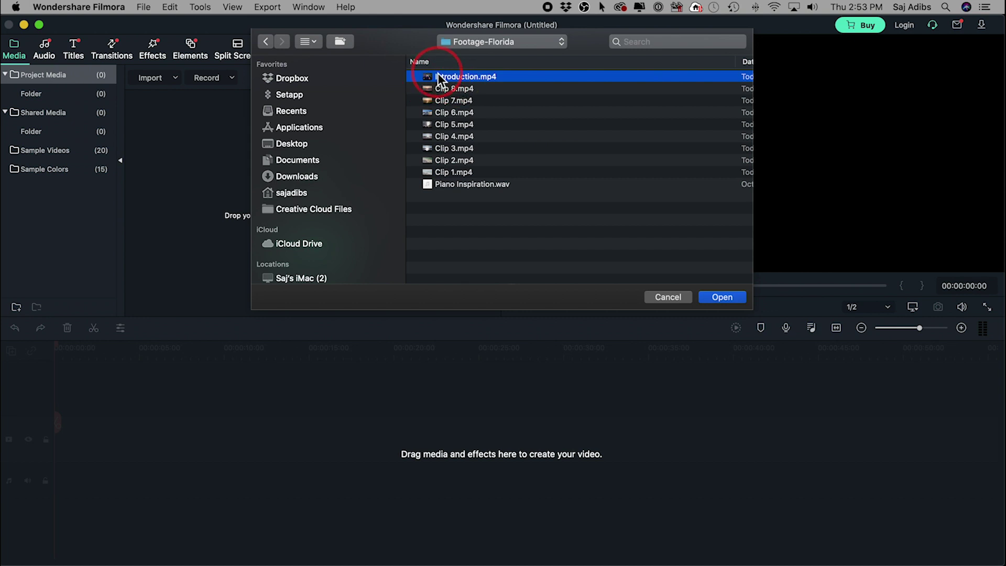
pyautogui.click(451, 173)
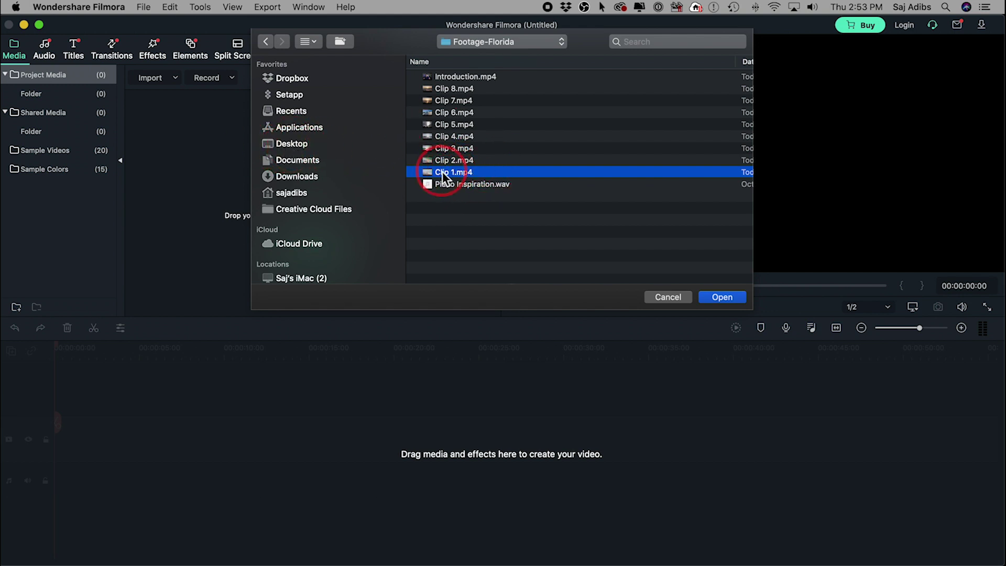
pyautogui.click(722, 297)
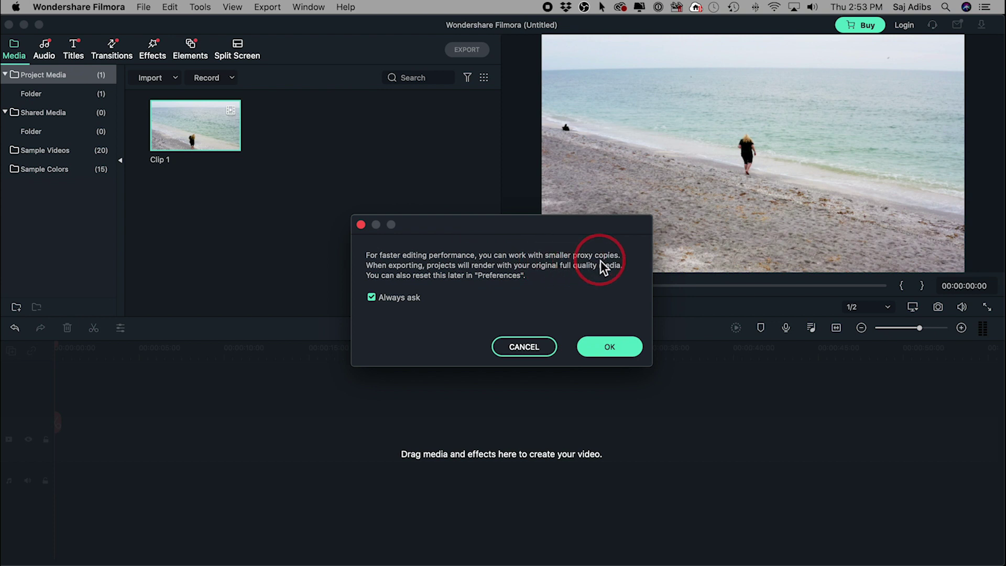
pyautogui.click(610, 346)
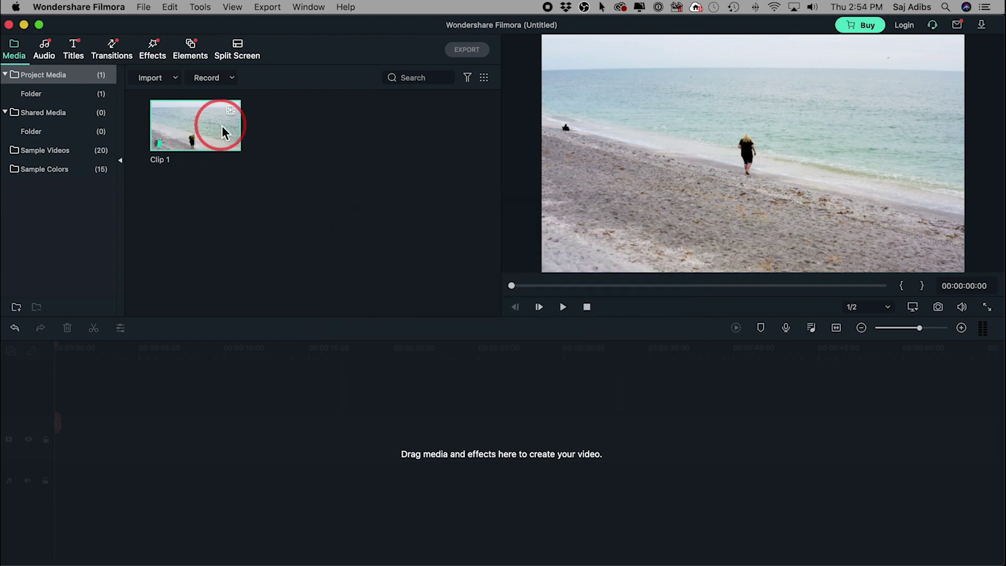
# - Play Clip 1 in the preview, pause it, and return the playhead to near the start
pyautogui.moveTo(233, 113)
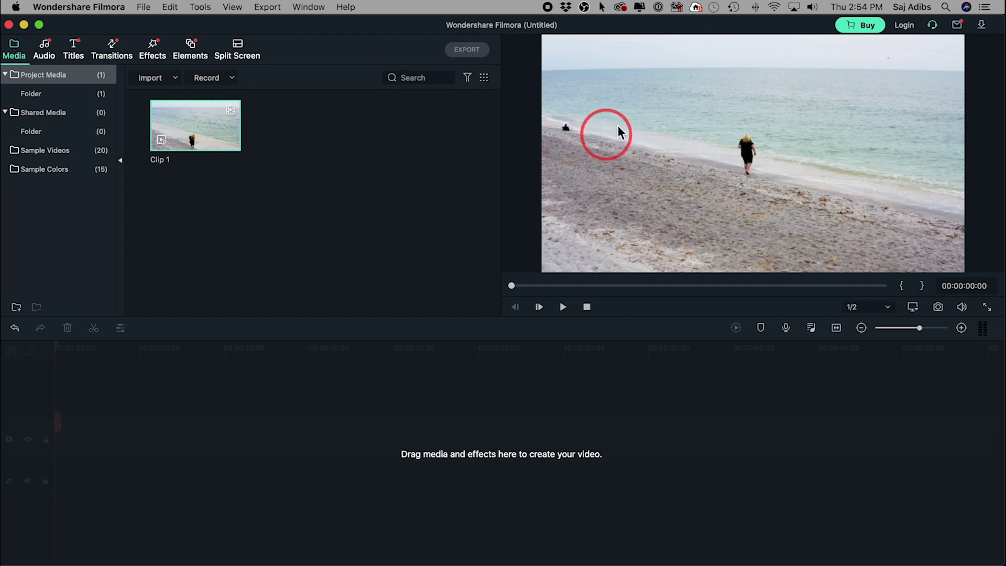
pyautogui.click(564, 309)
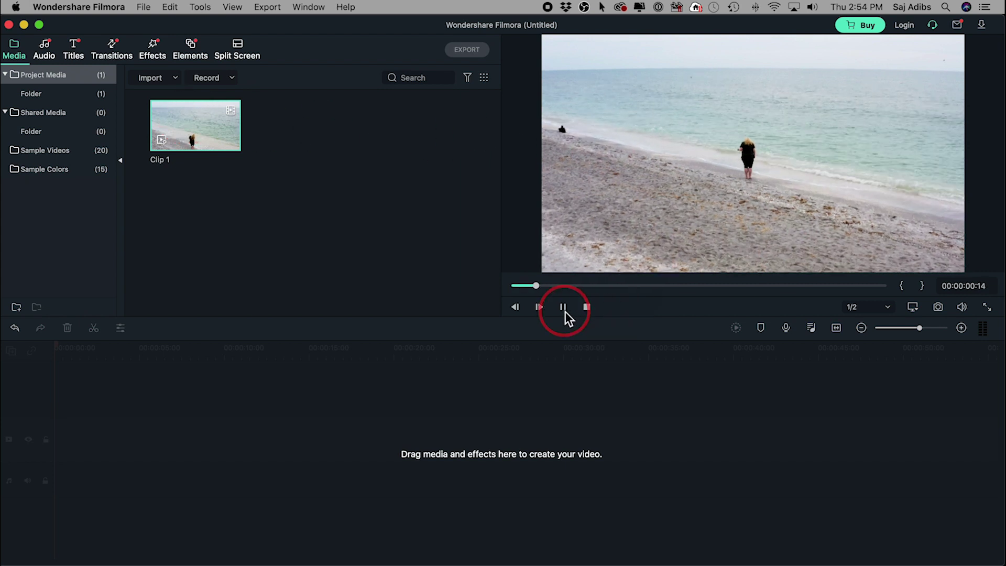
pyautogui.click(563, 308)
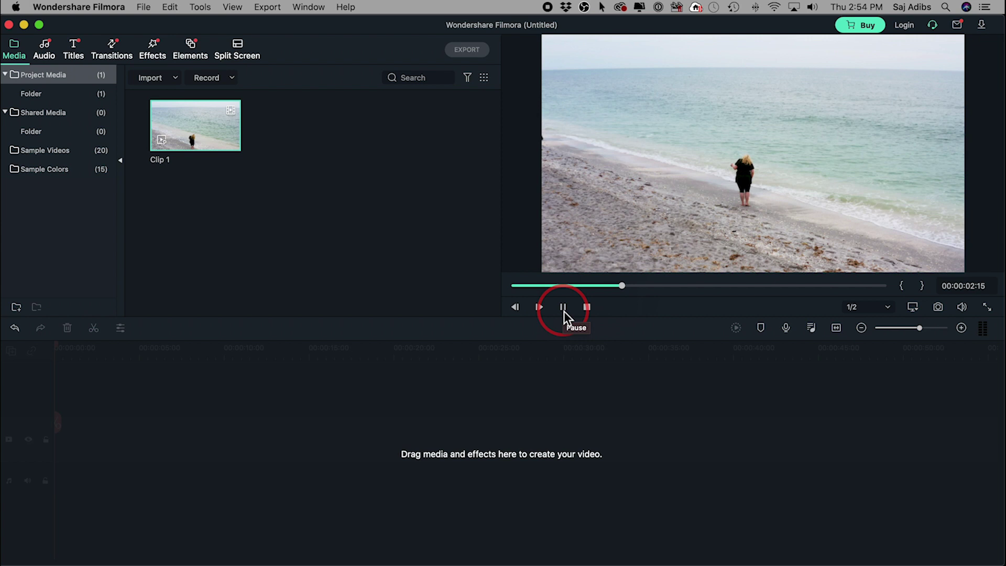
pyautogui.click(516, 287)
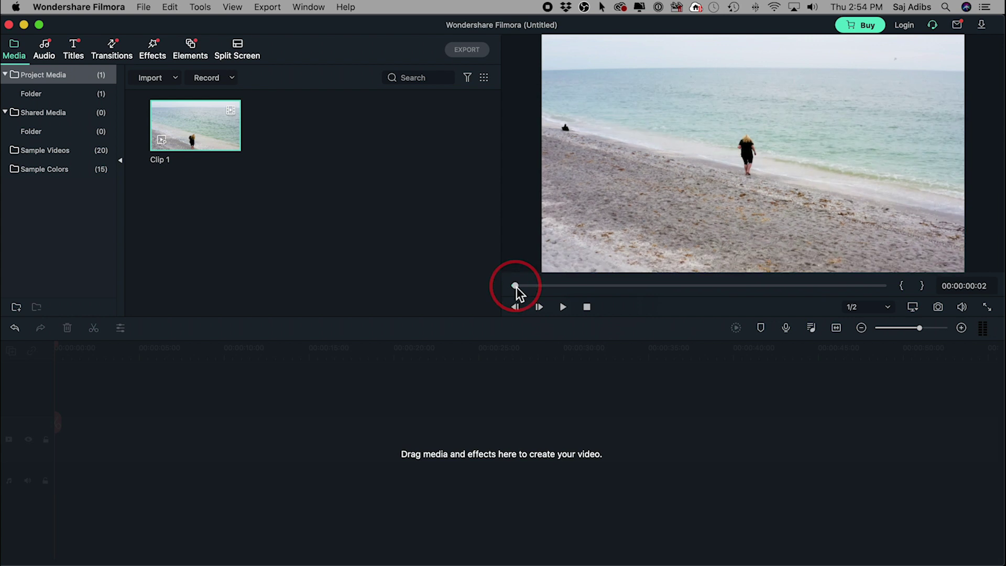
# - Import Clip 2.mp4 through Clip 8.mp4 together with Introduction.mp4 into the project media
pyautogui.click(267, 163)
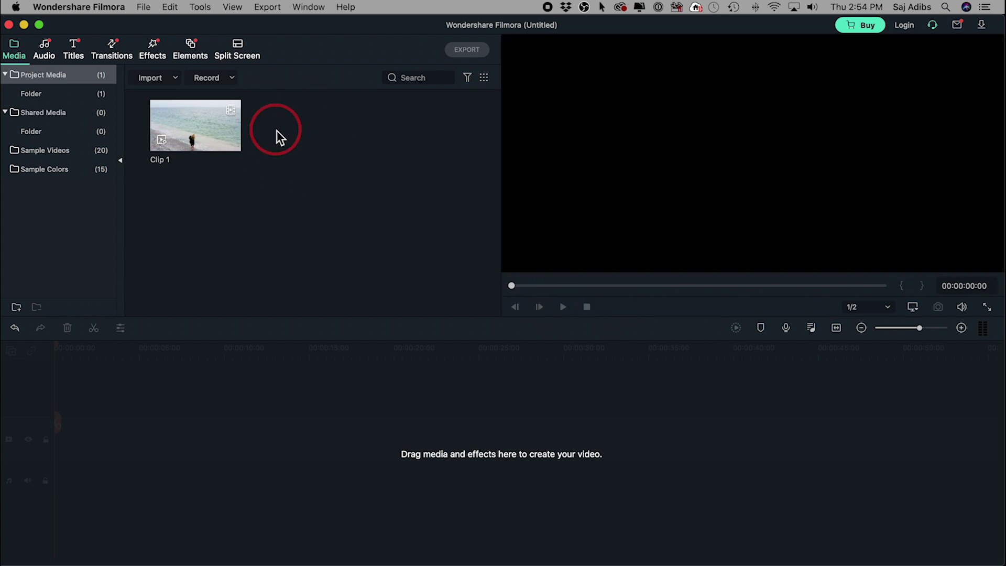
pyautogui.doubleClick(326, 184)
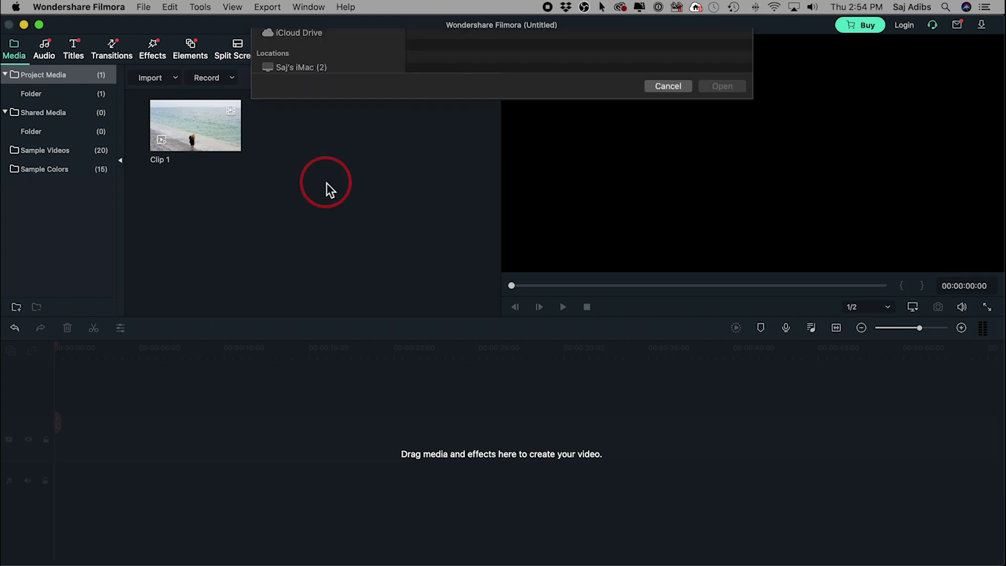
pyautogui.click(462, 161)
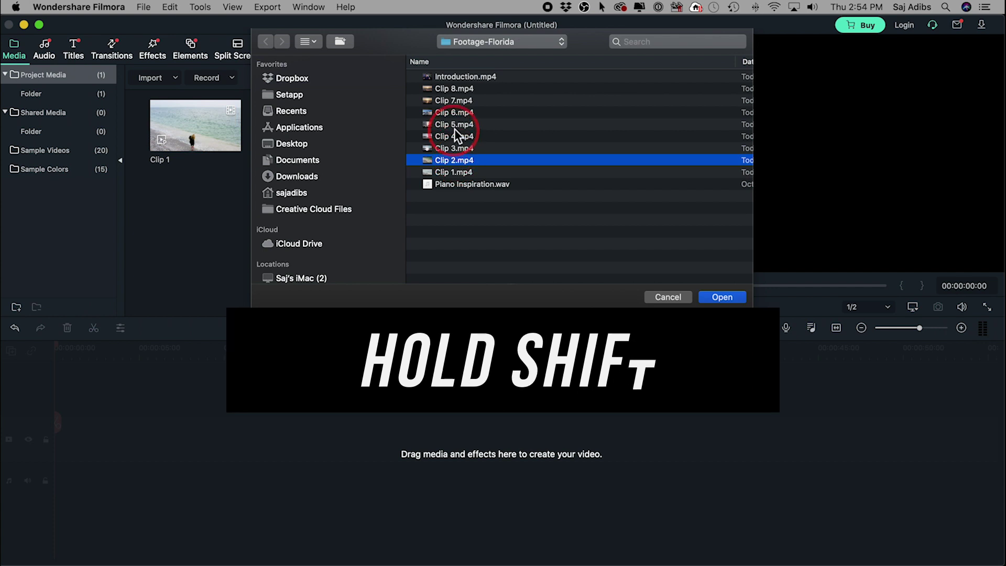
pyautogui.keyDown('shift'); pyautogui.click(464, 77); pyautogui.keyUp('shift')
pyautogui.click(716, 285)
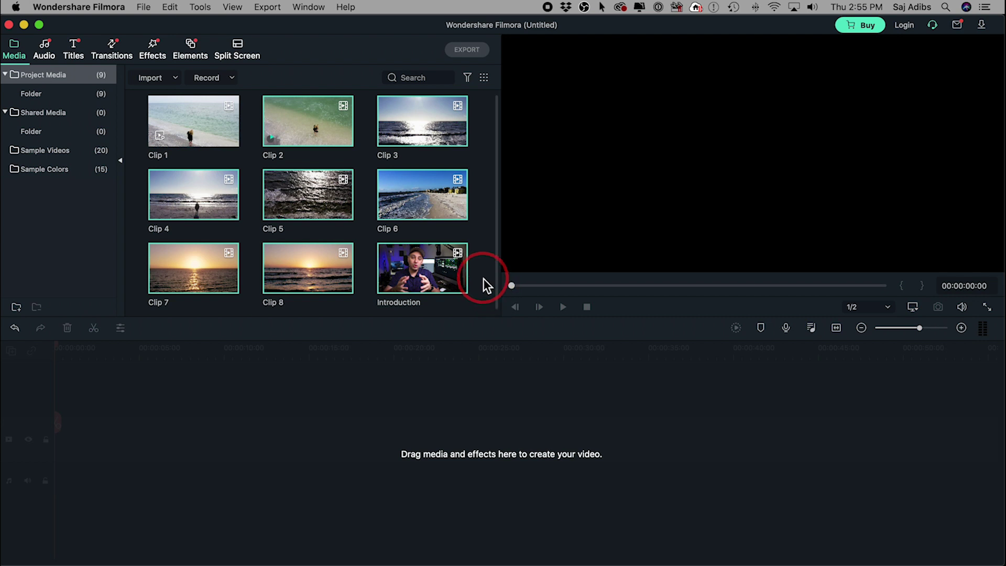
# - Import the audio file Piano Inspiration.wav from the Footage-Florida folder into the project media
pyautogui.rightClick(484, 200)
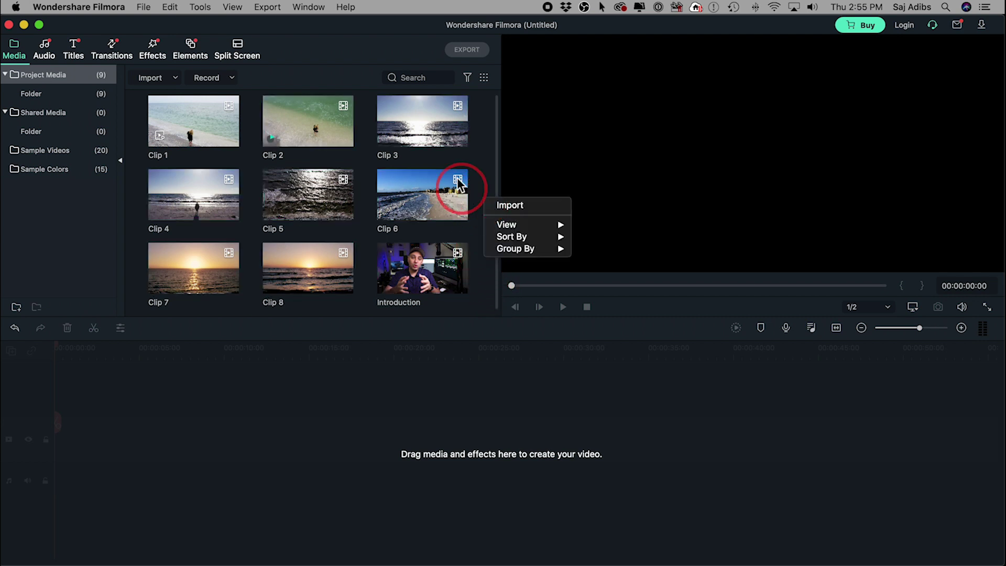
pyautogui.click(509, 206)
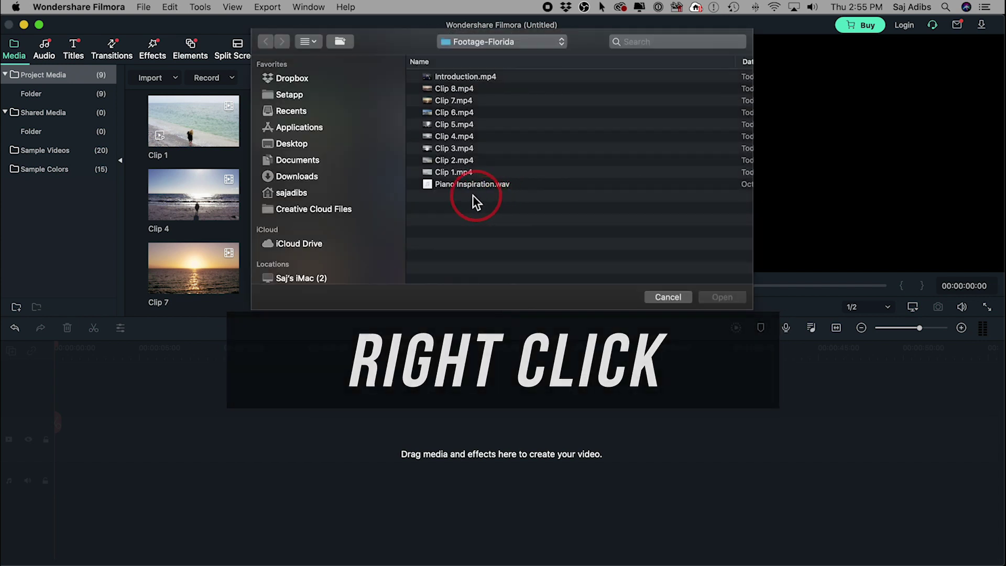
pyautogui.click(444, 187)
pyautogui.click(721, 297)
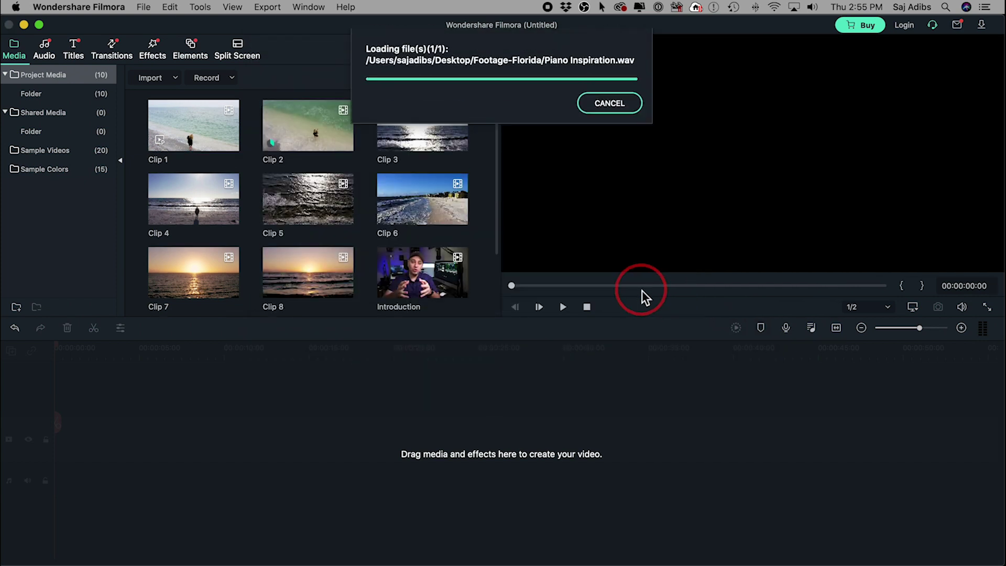
pyautogui.scroll(-3, 480, 254)
pyautogui.scroll(3, 250, 93)
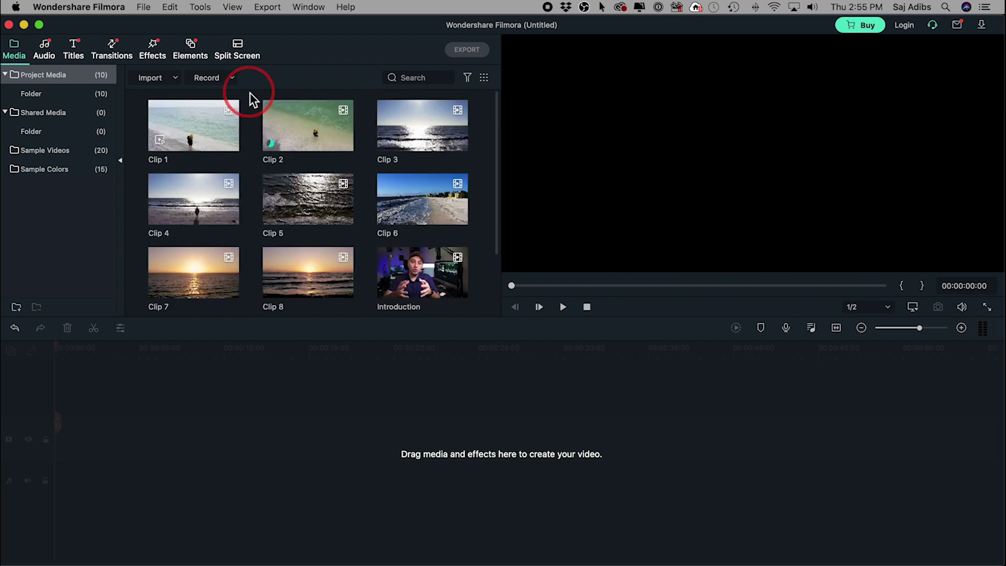
pyautogui.click(176, 80)
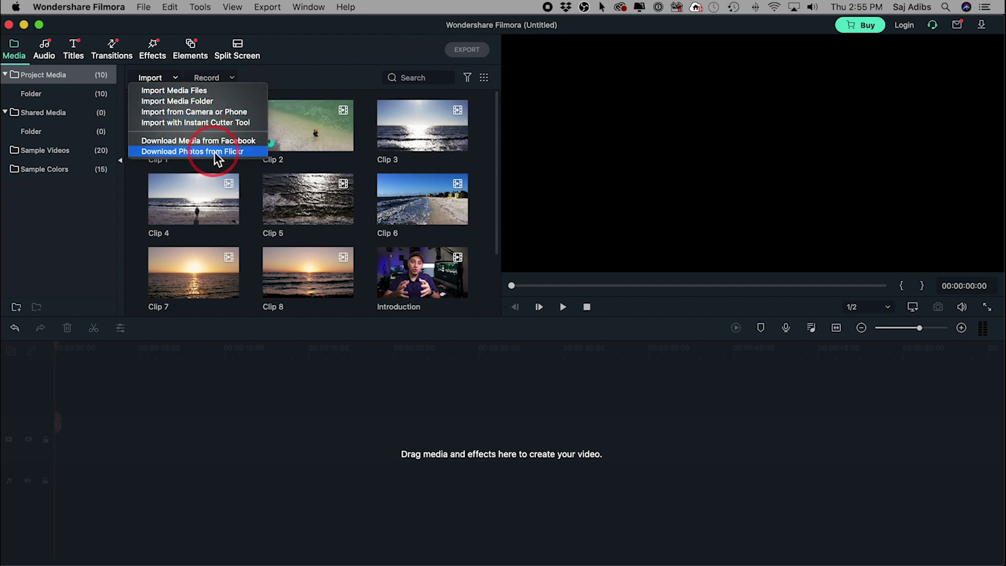
pyautogui.click(130, 194)
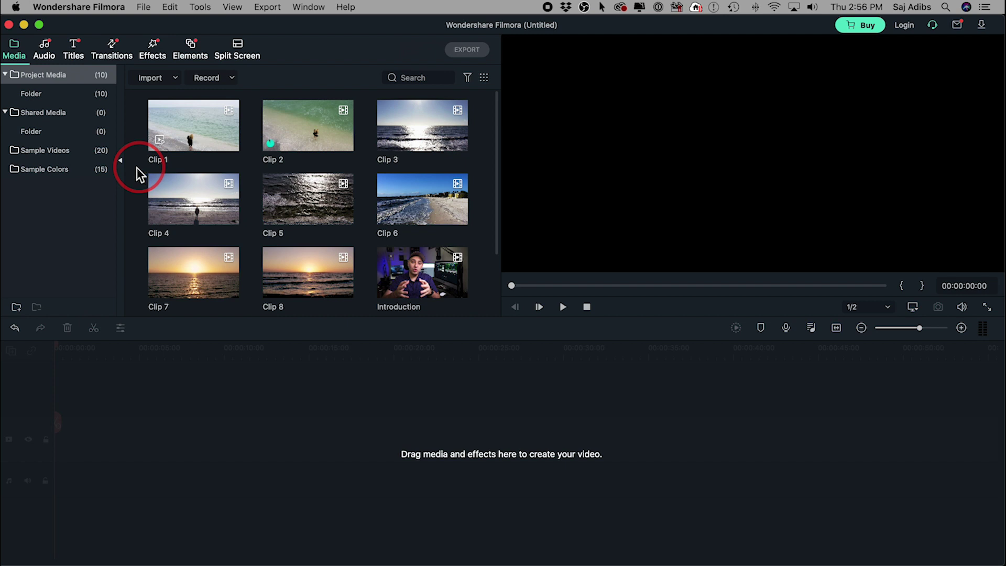
# - Browse the Sample Videos and Sample Colors collections, then return to the project's own media folder
pyautogui.click(32, 151)
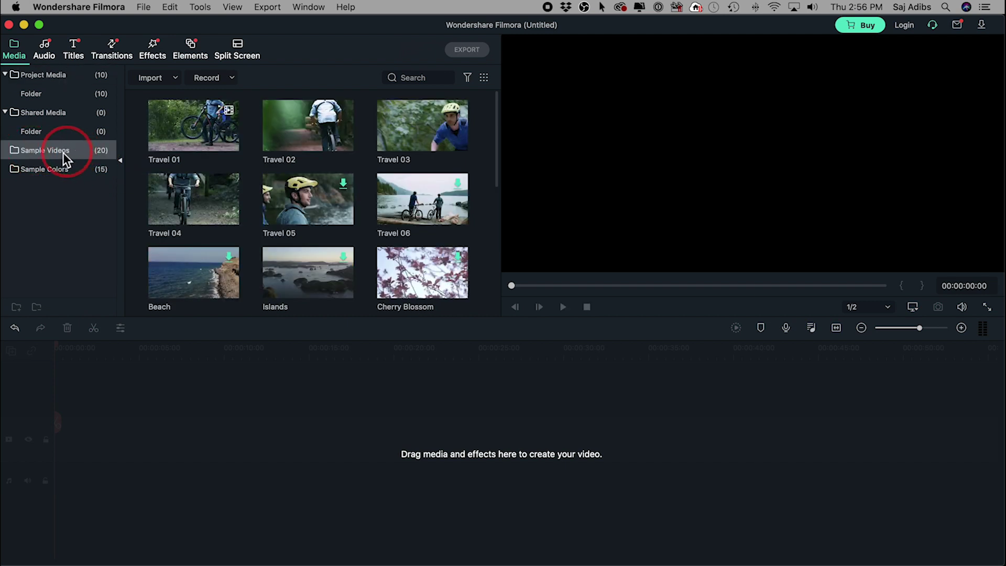
pyautogui.click(190, 128)
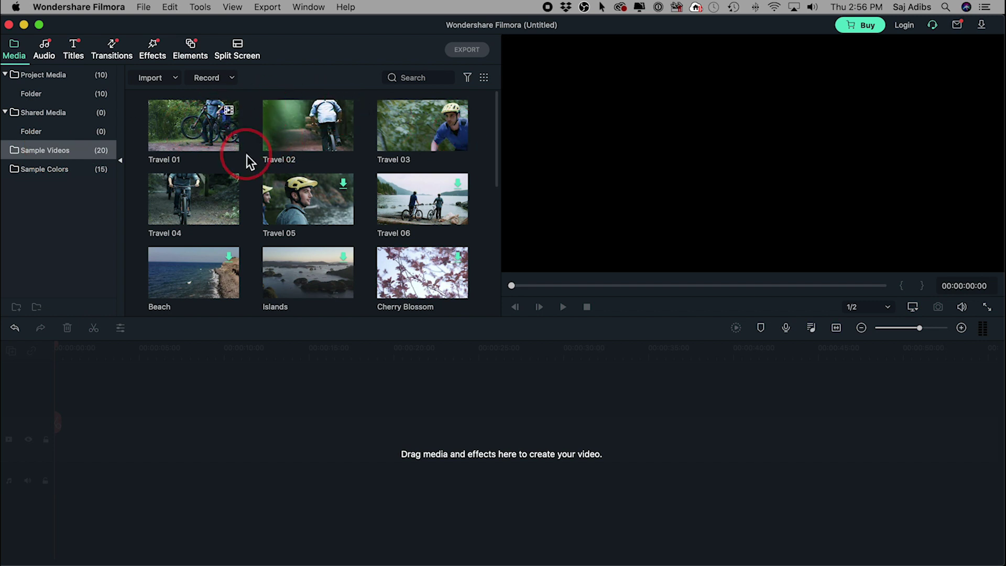
pyautogui.click(44, 170)
pyautogui.scroll(-4, 301, 202)
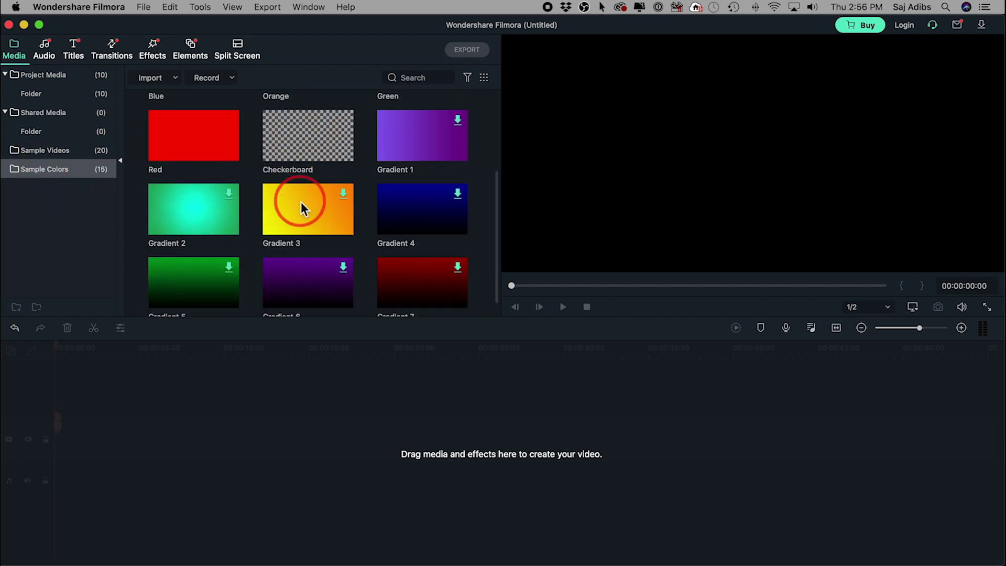
pyautogui.scroll(5, 210, 196)
pyautogui.click(61, 153)
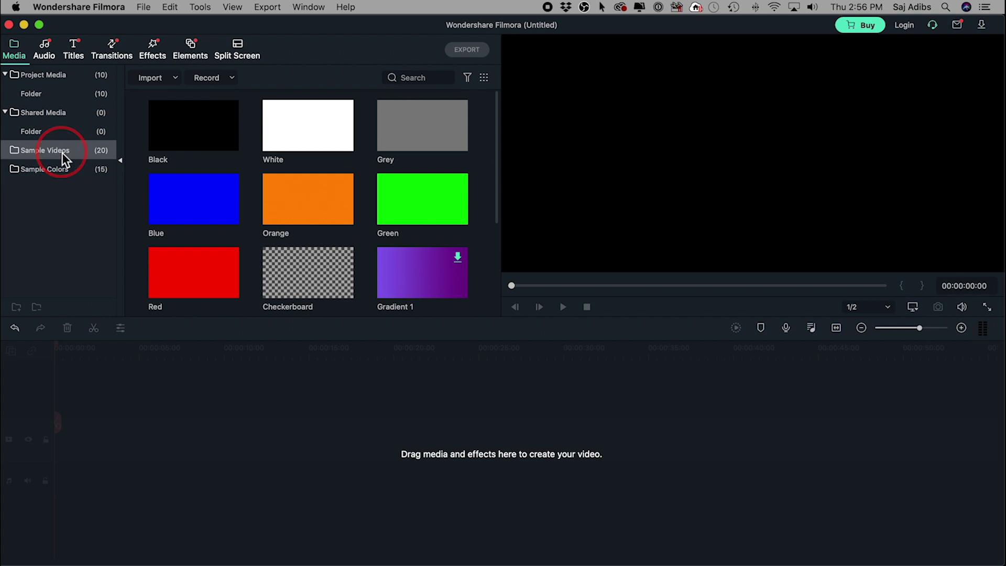
pyautogui.click(36, 96)
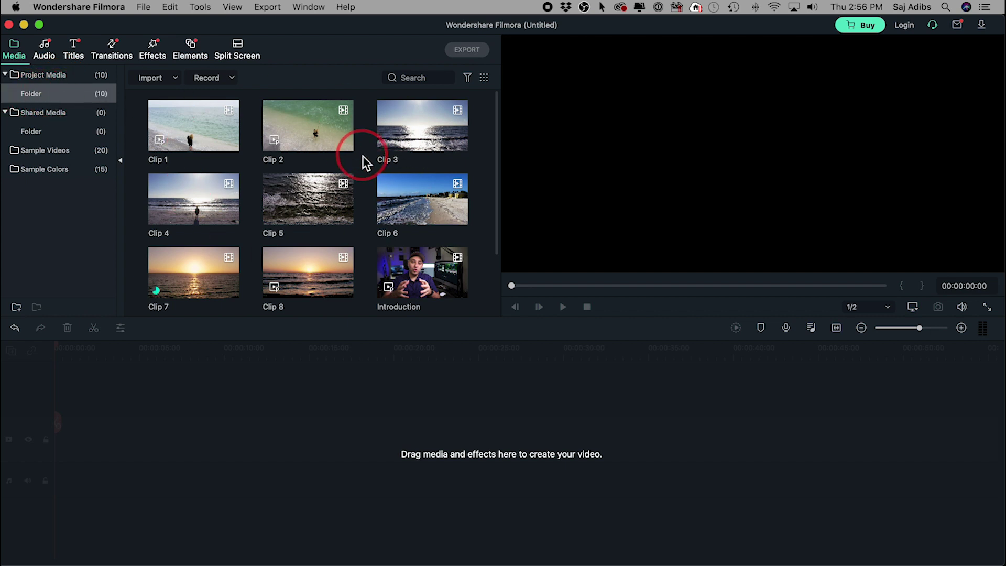
# - Show the project media in List View, then restore Large Thumbnail View
pyautogui.click(483, 78)
pyautogui.moveTo(499, 93)
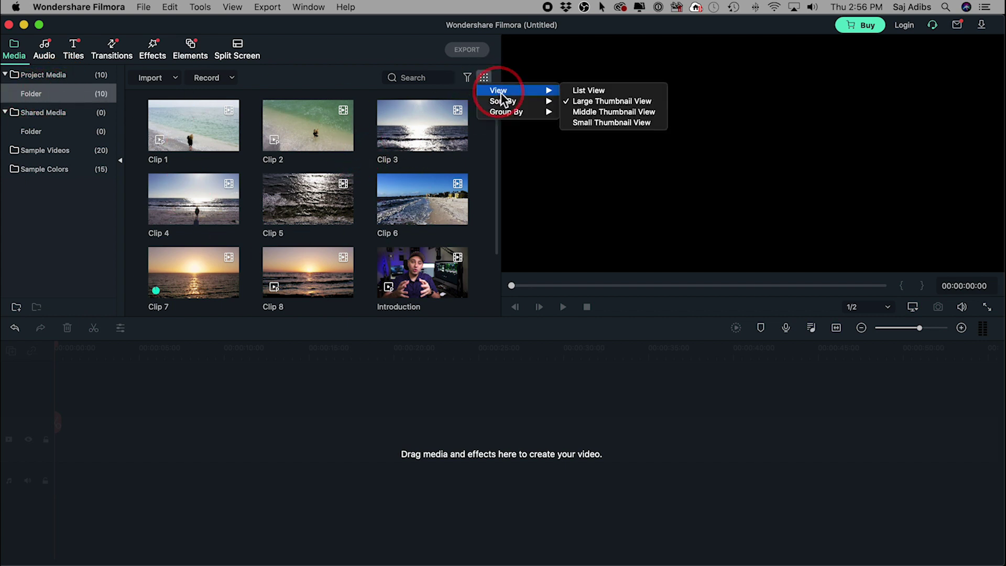
pyautogui.click(588, 90)
pyautogui.click(483, 78)
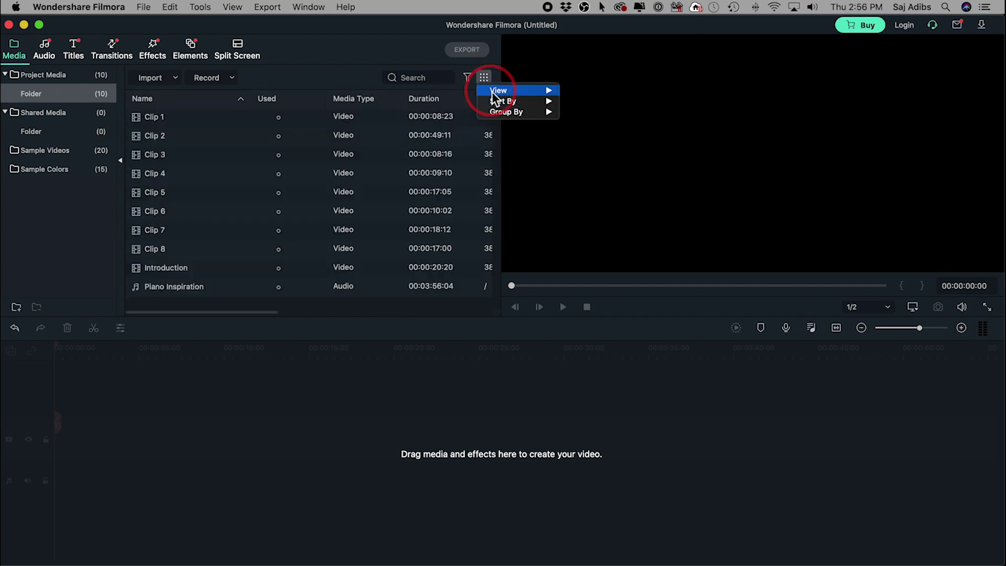
pyautogui.moveTo(506, 92)
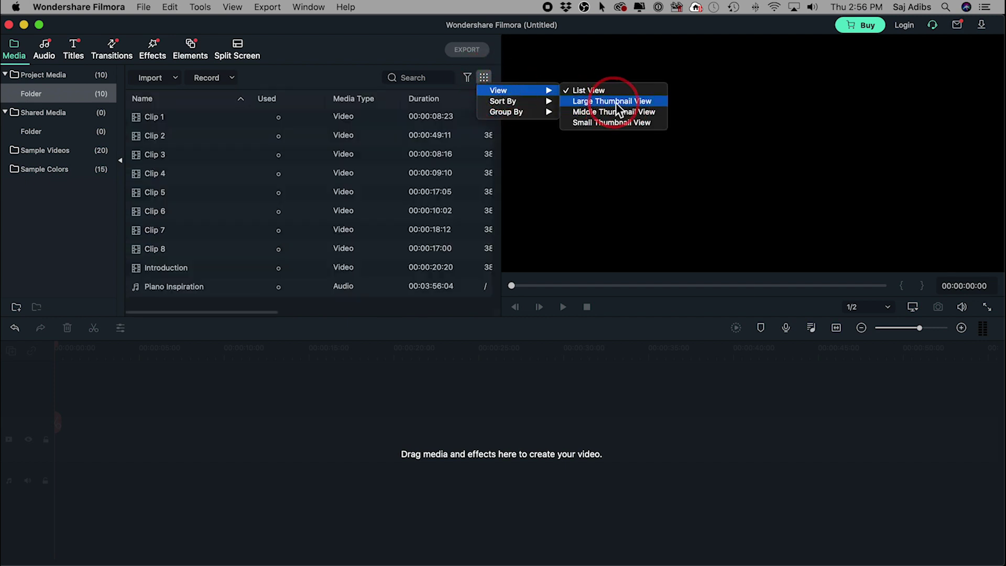
pyautogui.click(621, 101)
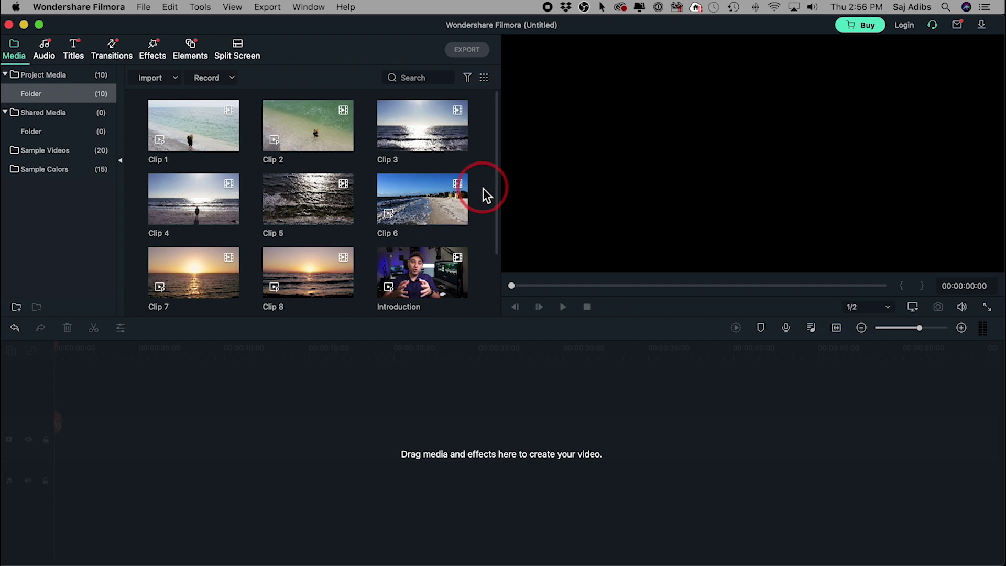
pyautogui.click(233, 78)
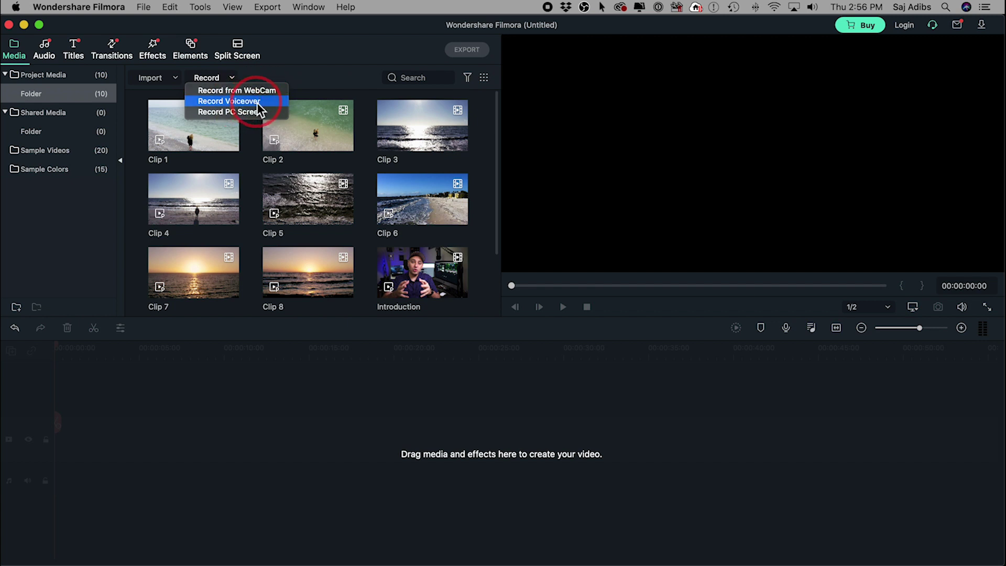
pyautogui.click(285, 68)
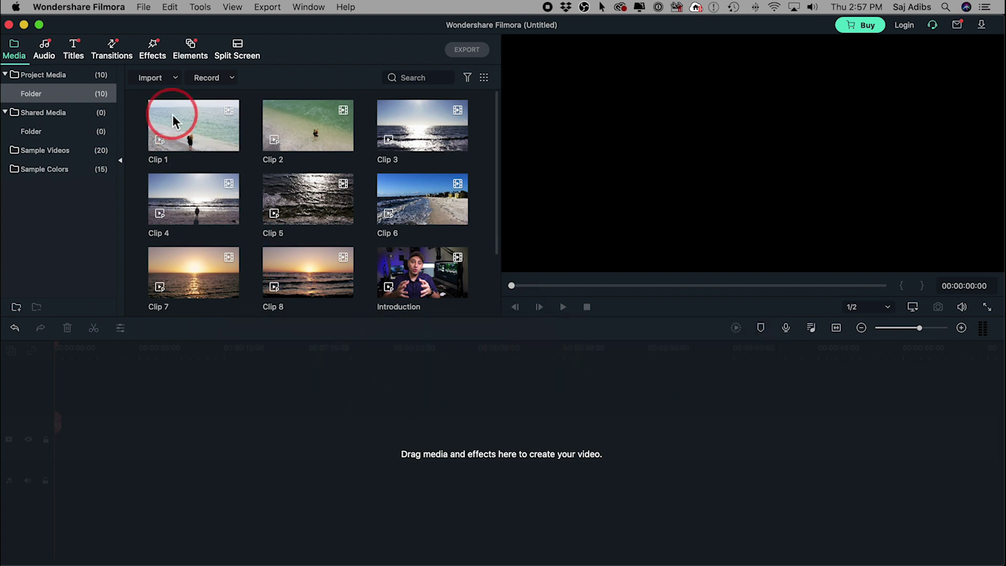
# - Place Clip 1 at the start of the video track and match the project settings to the media at 3840x2160, 23.98 fps
pyautogui.click(182, 141)
pyautogui.moveTo(181, 141); pyautogui.dragTo(60, 445)
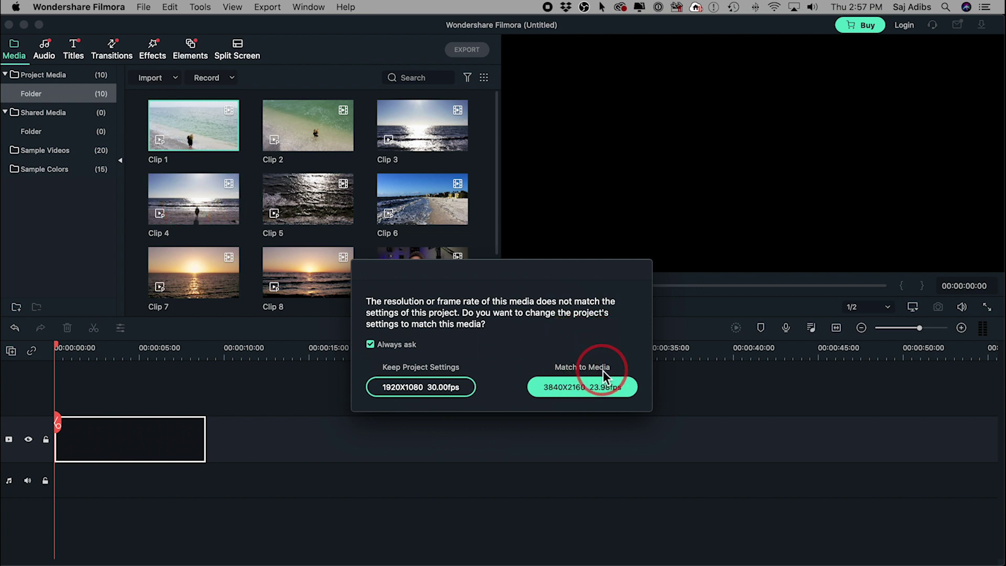
pyautogui.click(570, 389)
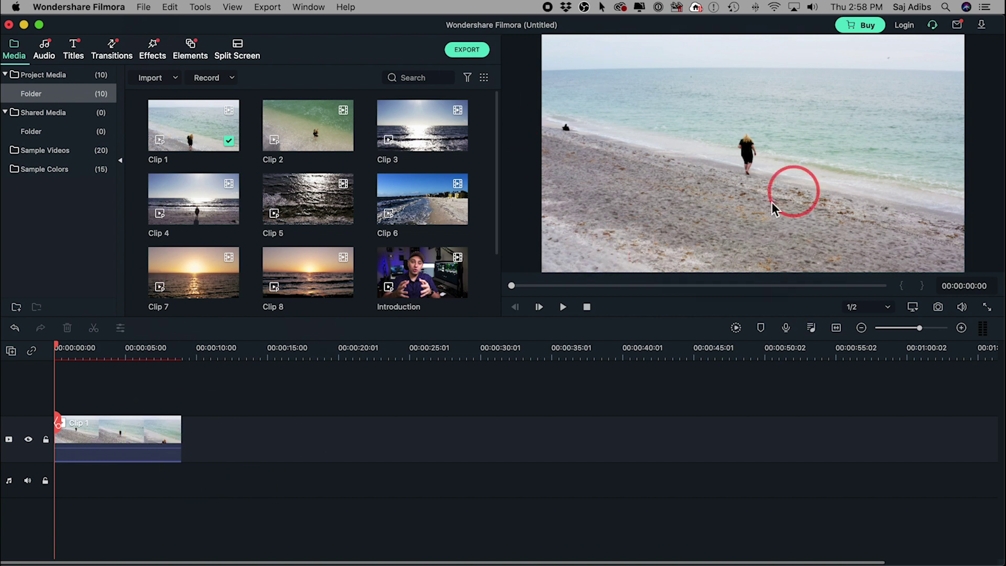
pyautogui.click(144, 7)
pyautogui.moveTo(150, 26)
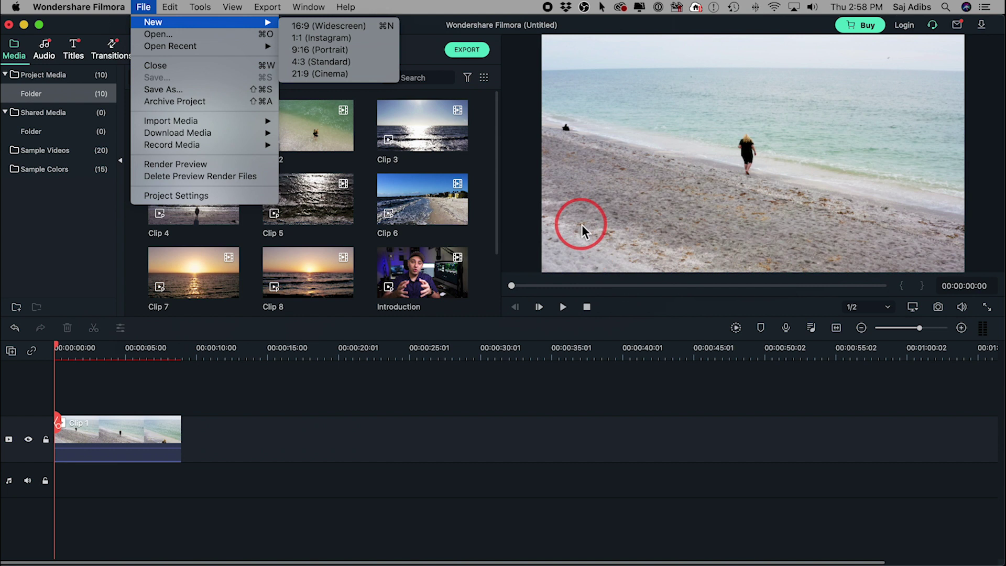
pyautogui.click(316, 41)
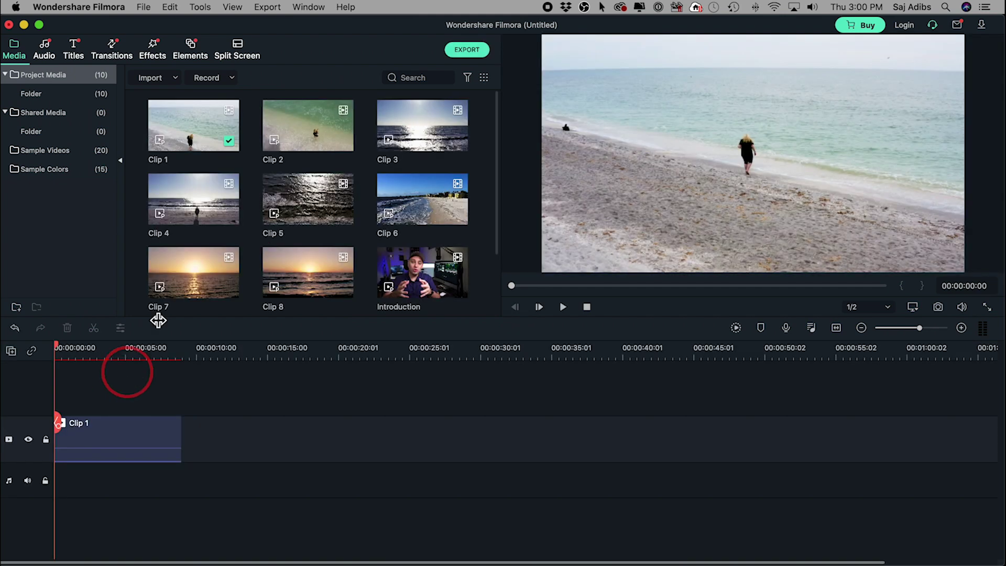
pyautogui.click(193, 128)
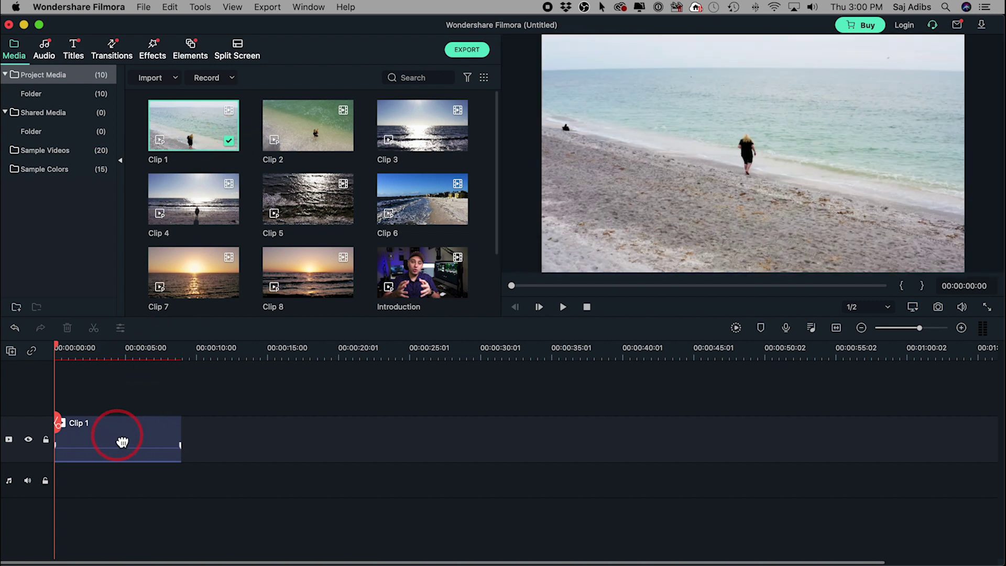
# - Insert Clip 3 ahead of Clip 1 at the start of the video track and play back the opening
pyautogui.click(420, 130)
pyautogui.rightClick(426, 128)
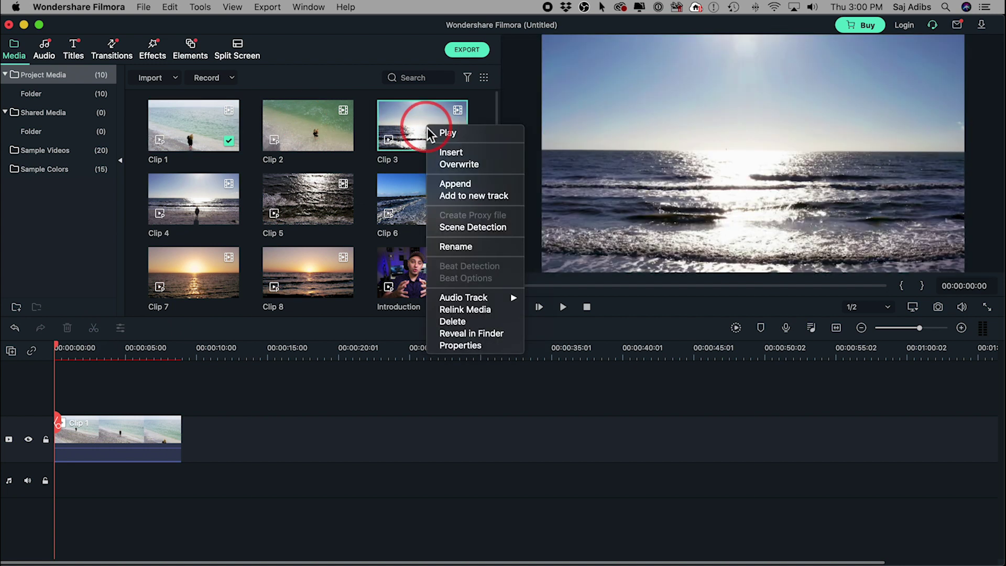
pyautogui.click(458, 158)
pyautogui.click(78, 450)
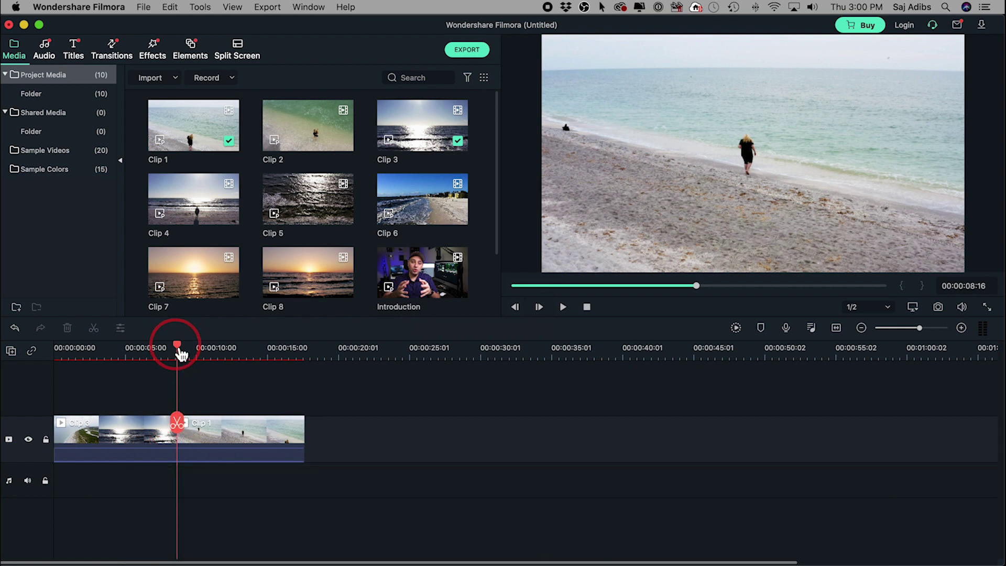
pyautogui.moveTo(183, 353); pyautogui.dragTo(111, 360)
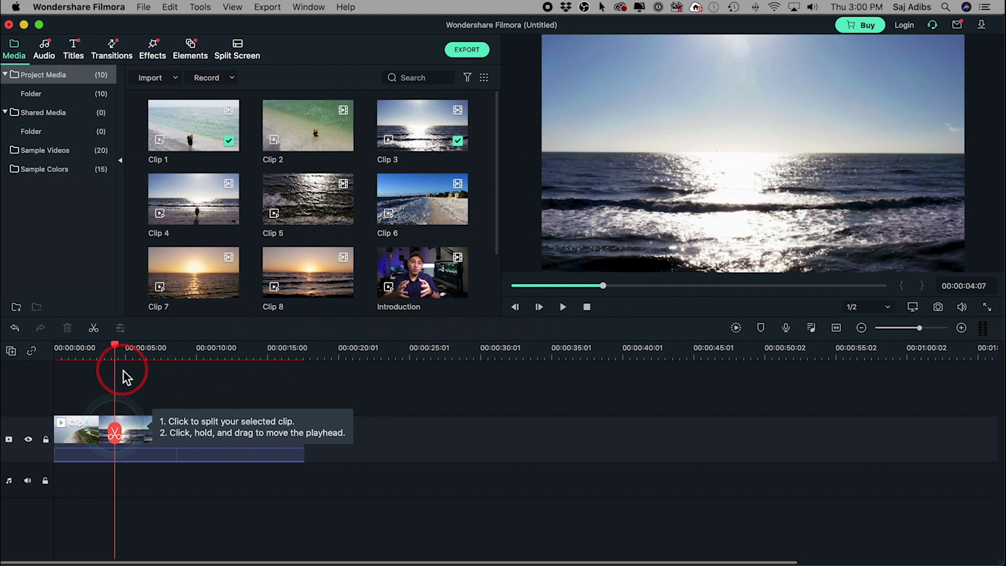
pyautogui.moveTo(115, 350); pyautogui.dragTo(43, 355)
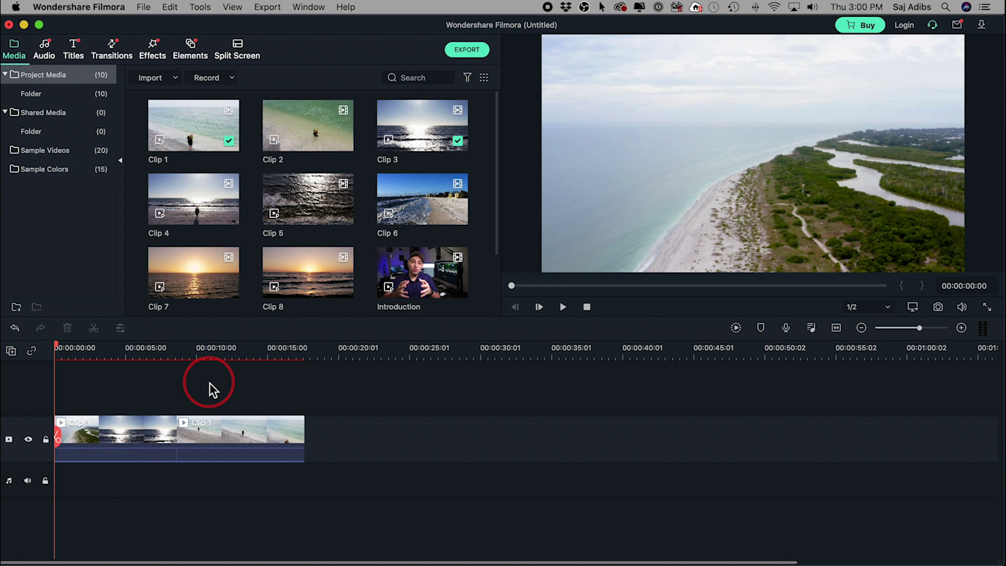
pyautogui.press('space')
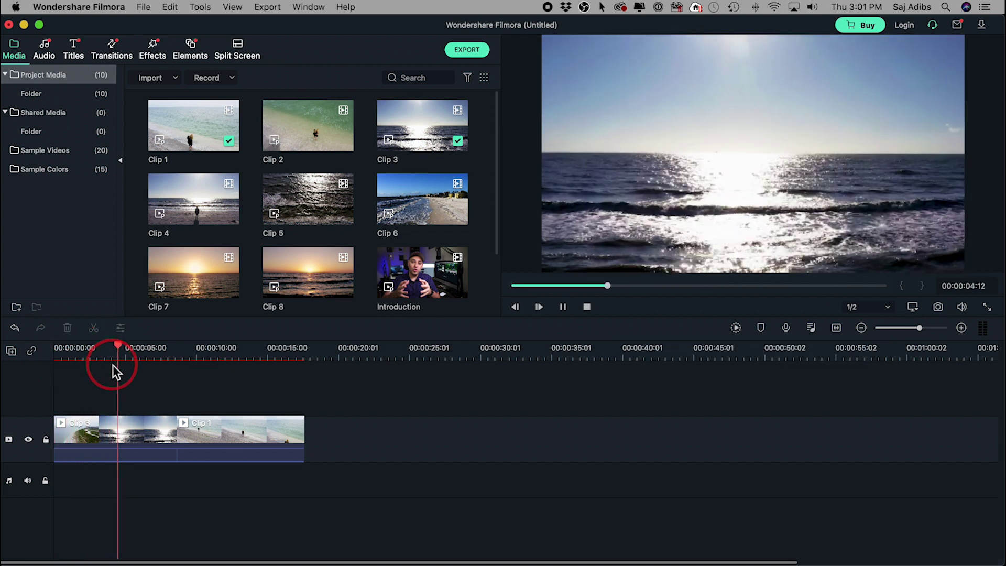
pyautogui.press('space')
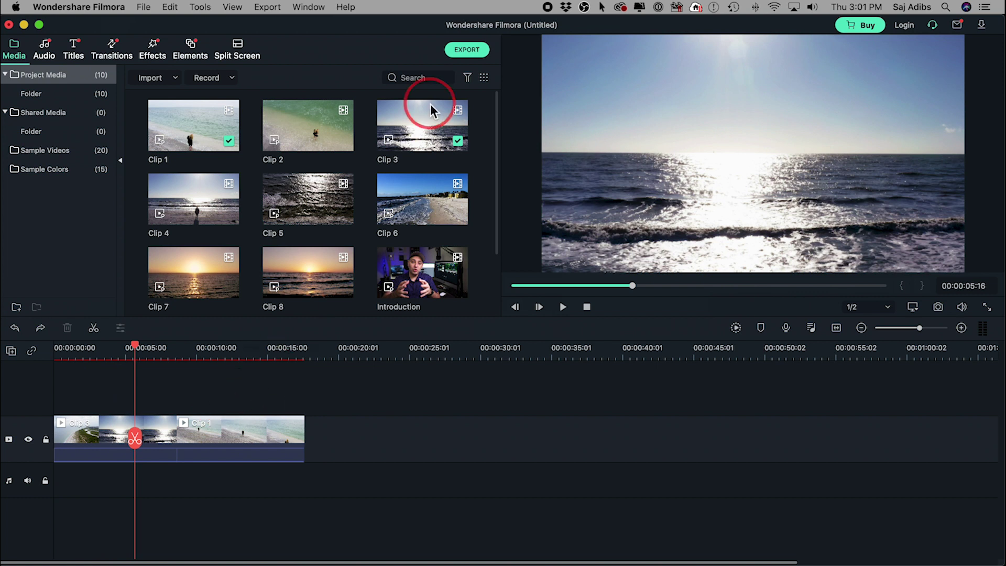
# - Preview Clip 6 from the project media and mark its in point at 00:00:03:01
pyautogui.click(424, 208)
pyautogui.moveTo(417, 207)
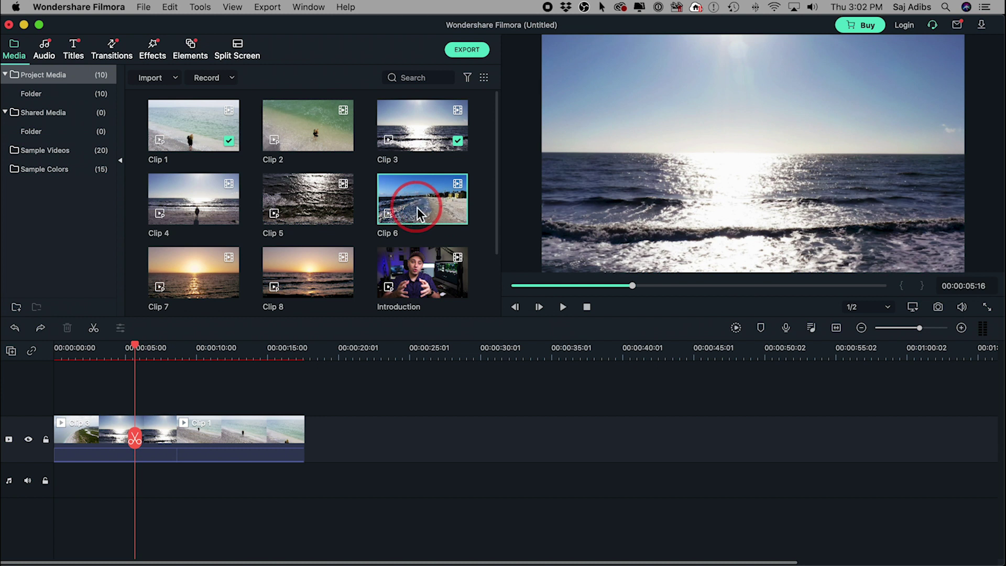
pyautogui.doubleClick(417, 208)
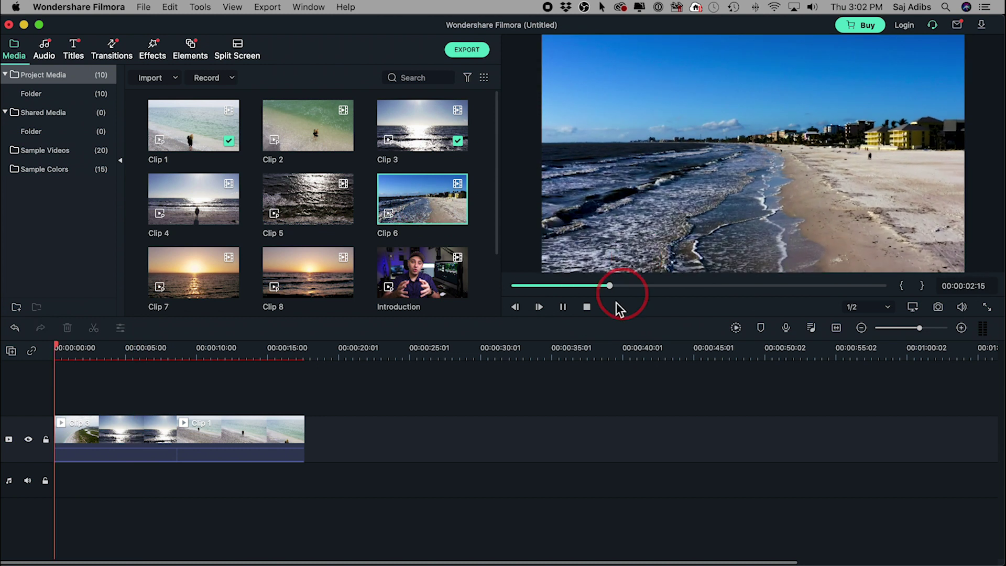
pyautogui.click(563, 310)
pyautogui.moveTo(638, 286); pyautogui.dragTo(796, 287)
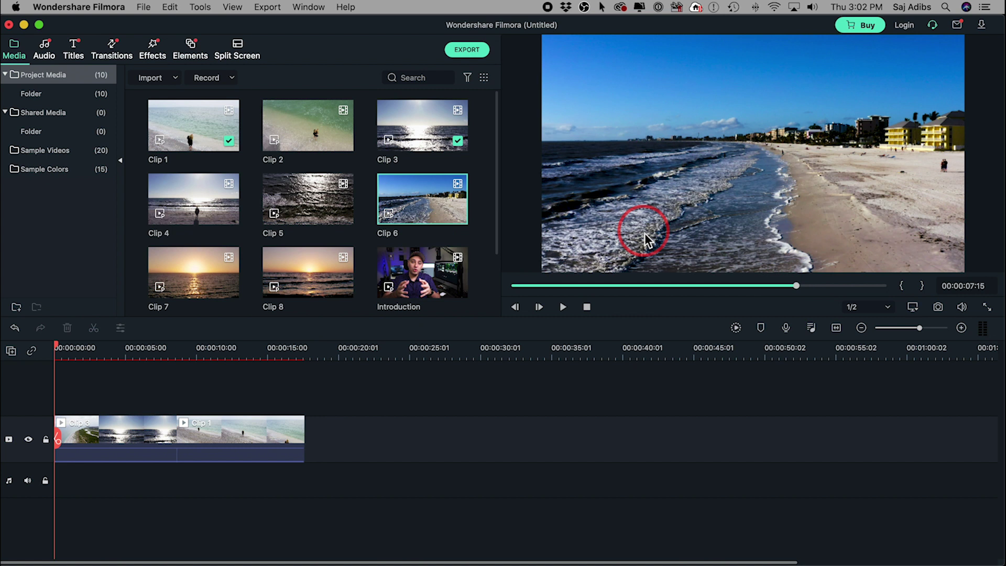
pyautogui.moveTo(540, 287); pyautogui.dragTo(627, 289)
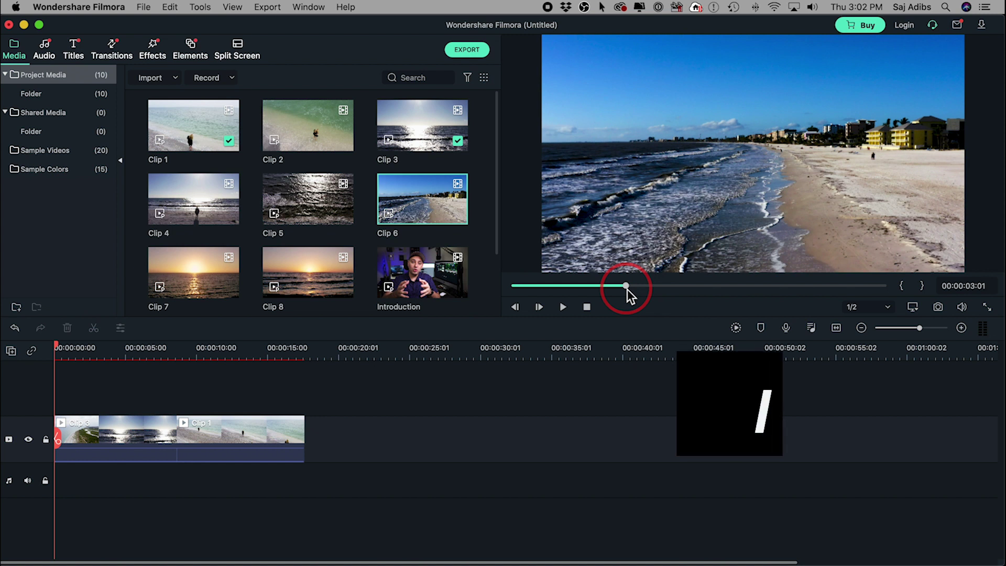
pyautogui.press('i')
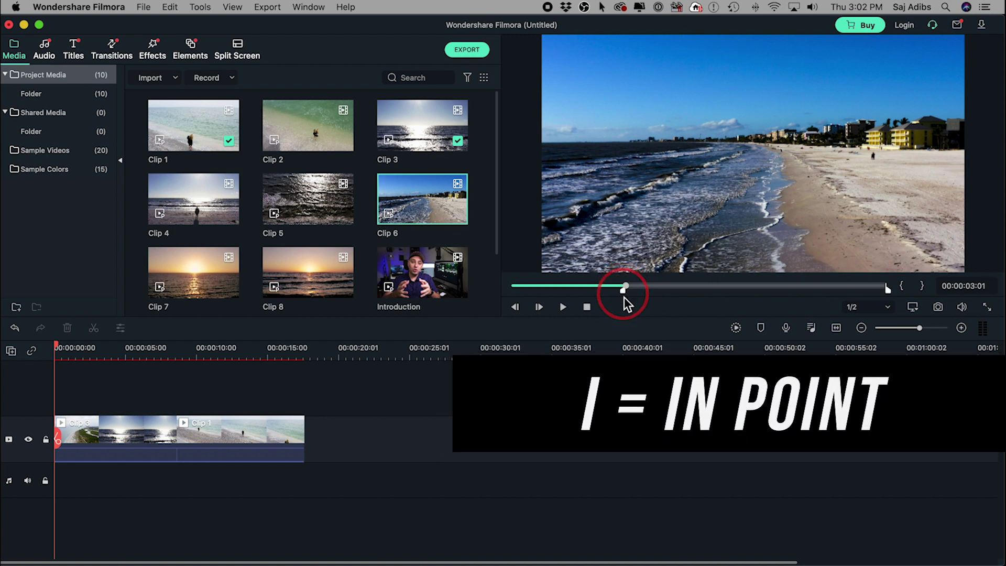
# - Mark Clip 6's out point at 00:00:08:00 and place the marked section directly after Clip 1 on the video track
pyautogui.moveTo(627, 288); pyautogui.dragTo(812, 287)
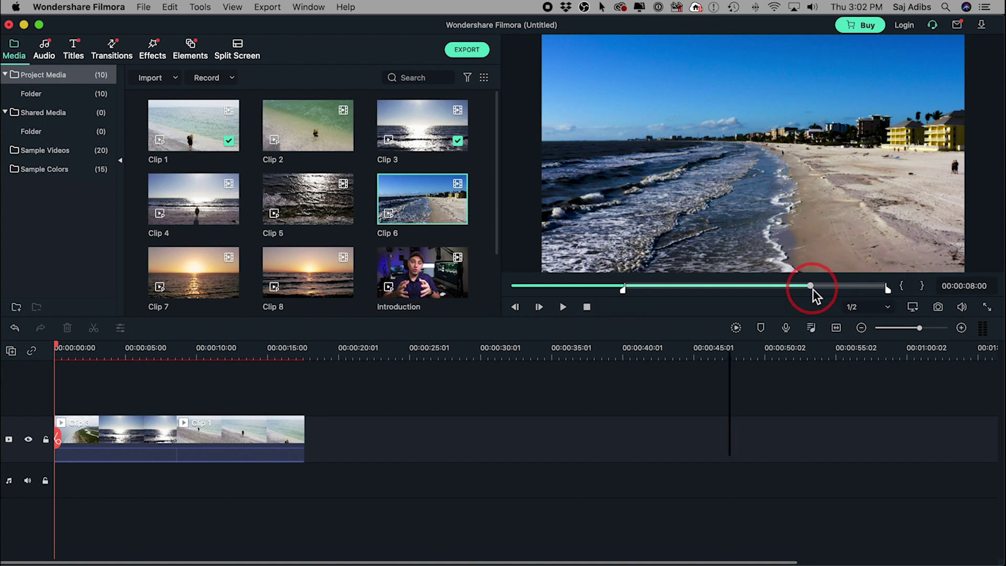
pyautogui.press('o')
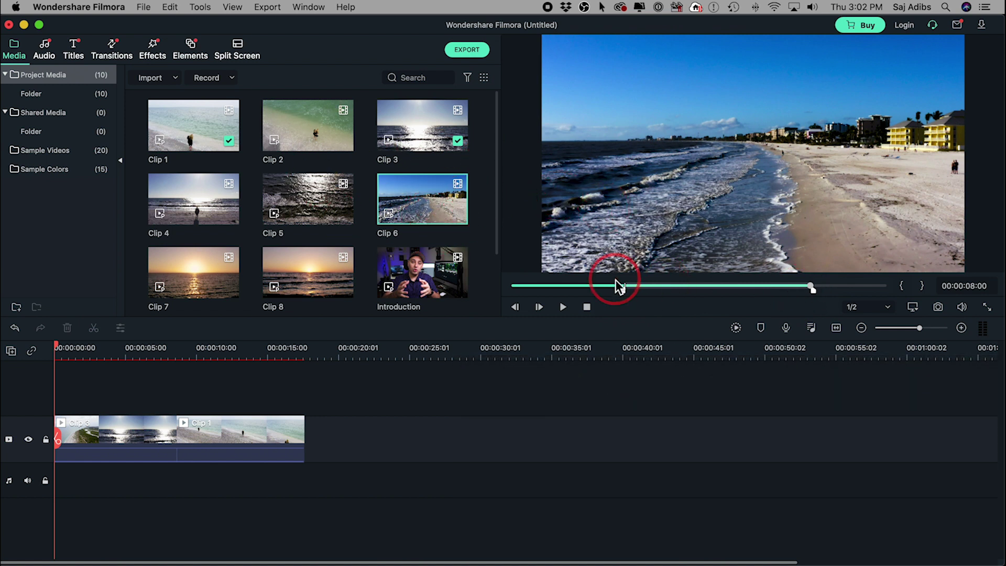
pyautogui.moveTo(747, 173); pyautogui.dragTo(310, 444)
pyautogui.moveTo(62, 354); pyautogui.dragTo(346, 367)
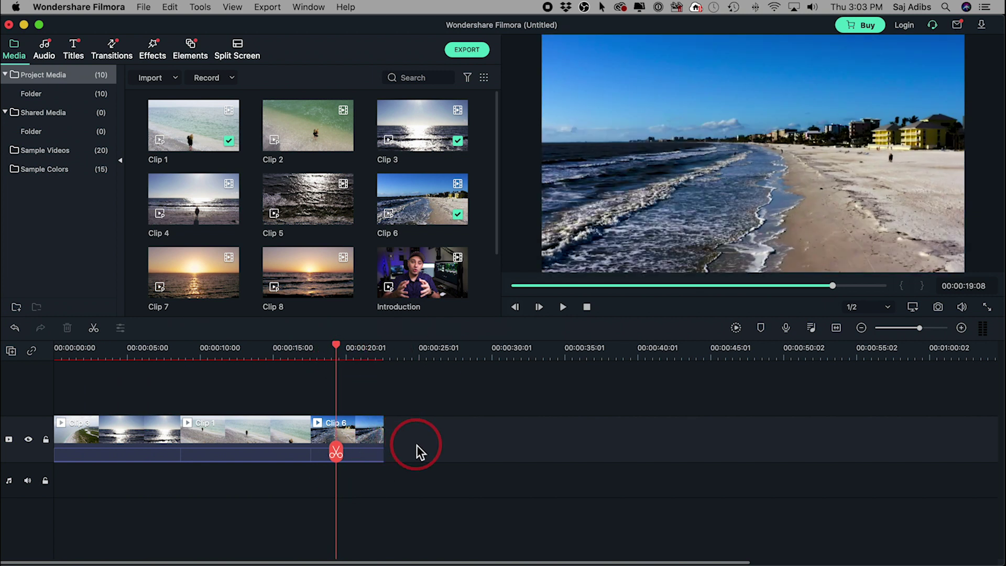
# - Mark a short section of Clip 2 ending at 00:00:45:13 and place it after Clip 6 on the video track
pyautogui.click(294, 140)
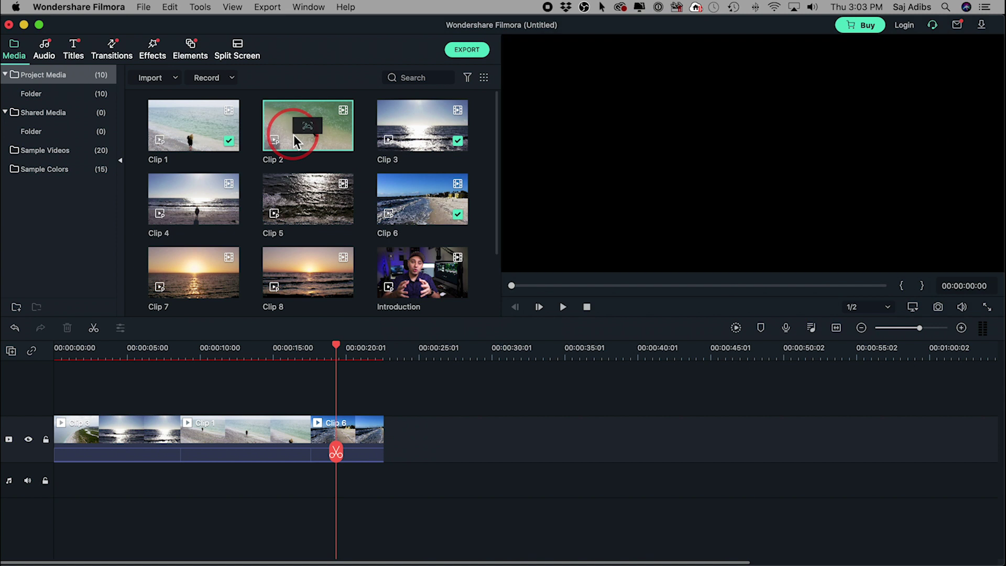
pyautogui.click(563, 307)
pyautogui.moveTo(533, 286); pyautogui.dragTo(803, 288)
pyautogui.click(563, 307)
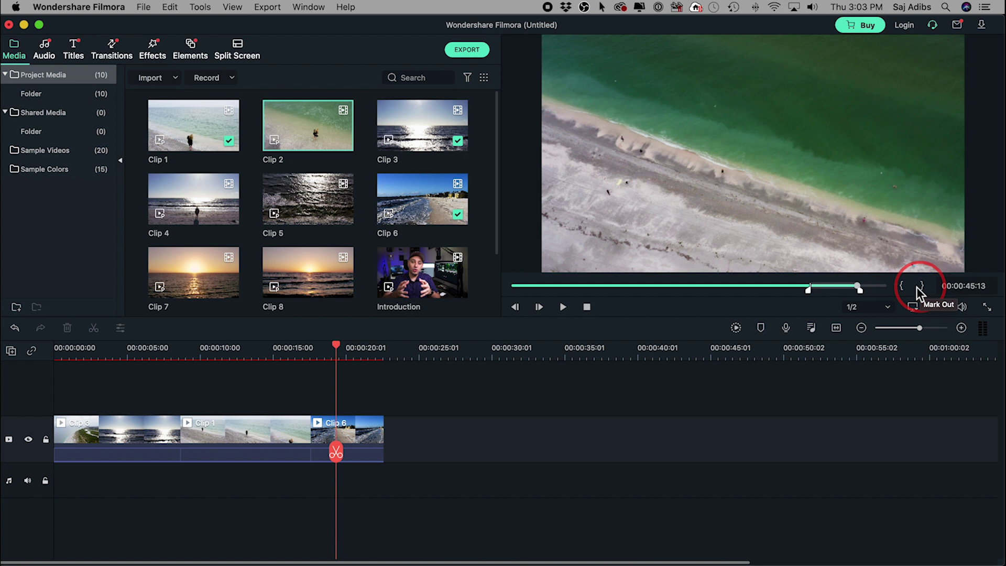
pyautogui.moveTo(666, 175); pyautogui.dragTo(387, 461)
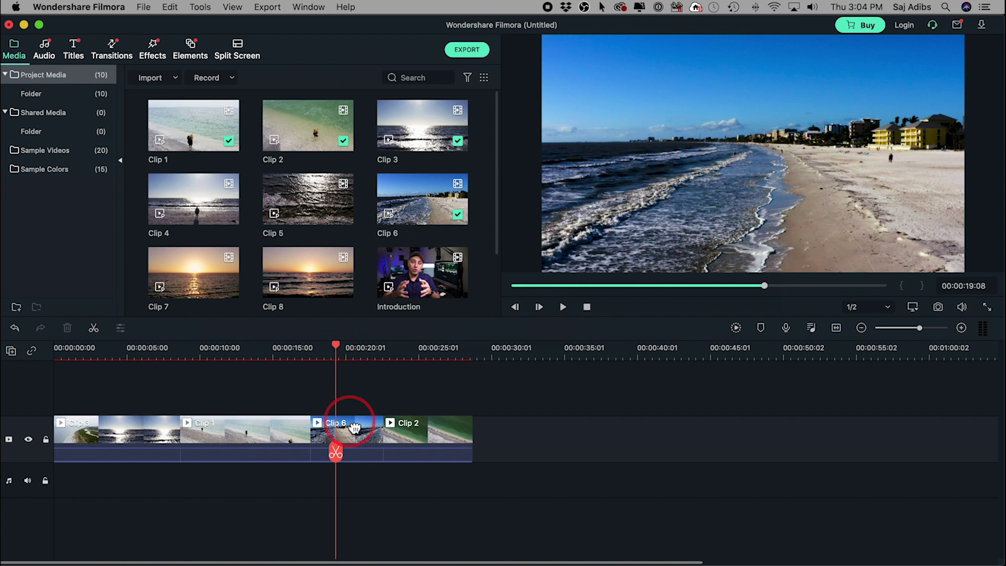
# - Move Clip 1 to the end of the video track, after Clip 2, and play back the gap it leaves
pyautogui.click(232, 434)
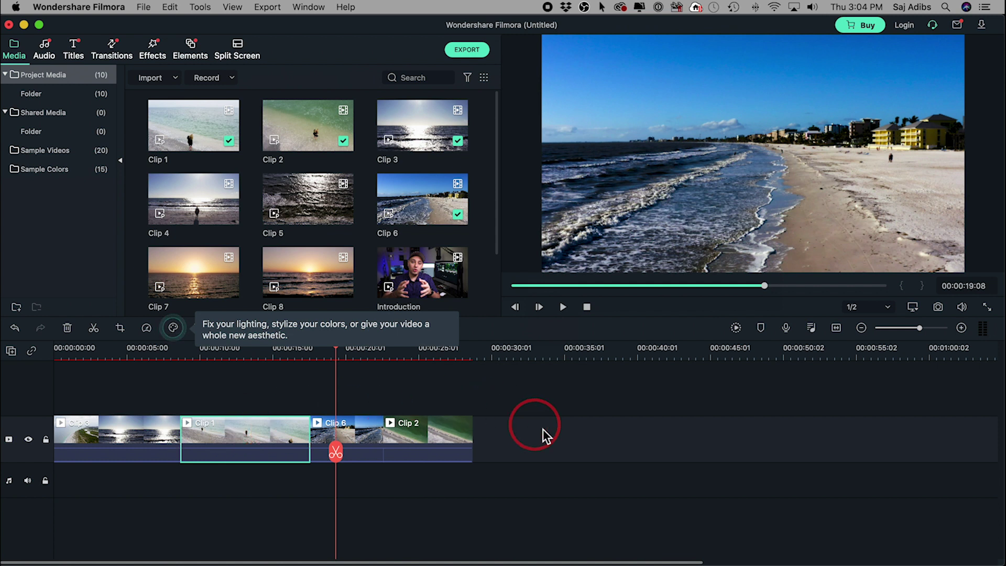
pyautogui.moveTo(228, 432); pyautogui.dragTo(528, 443)
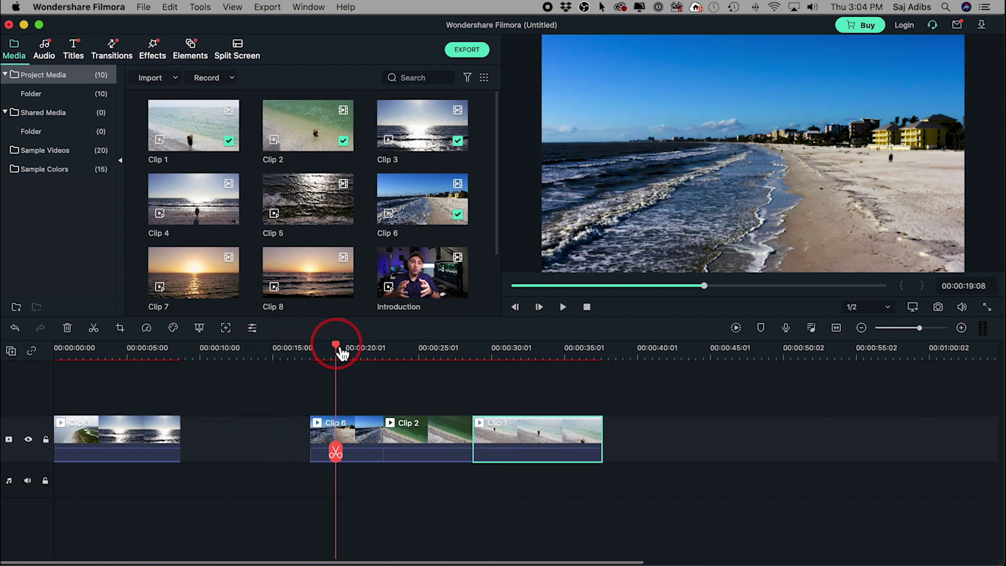
pyautogui.moveTo(340, 351); pyautogui.dragTo(252, 358)
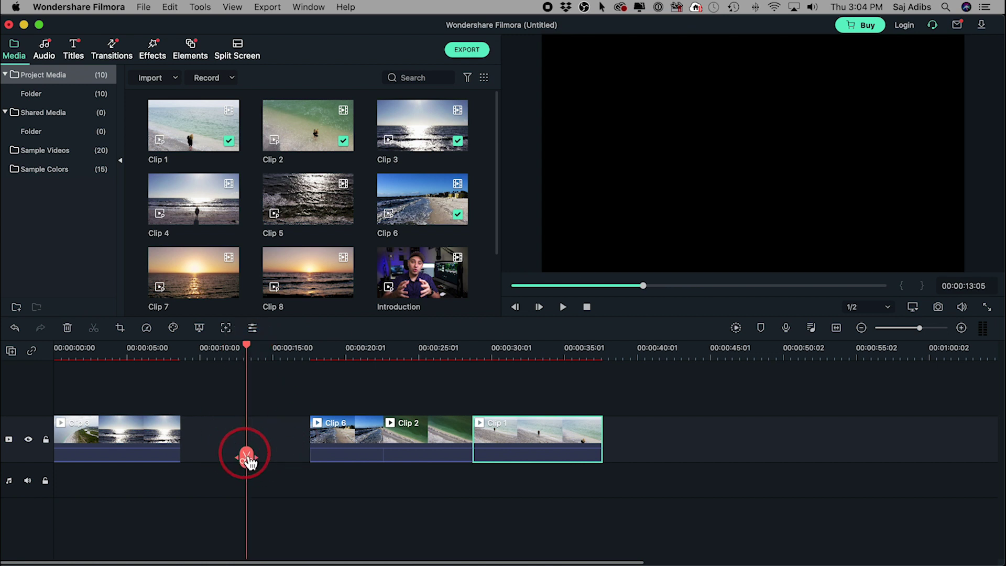
pyautogui.press('space')
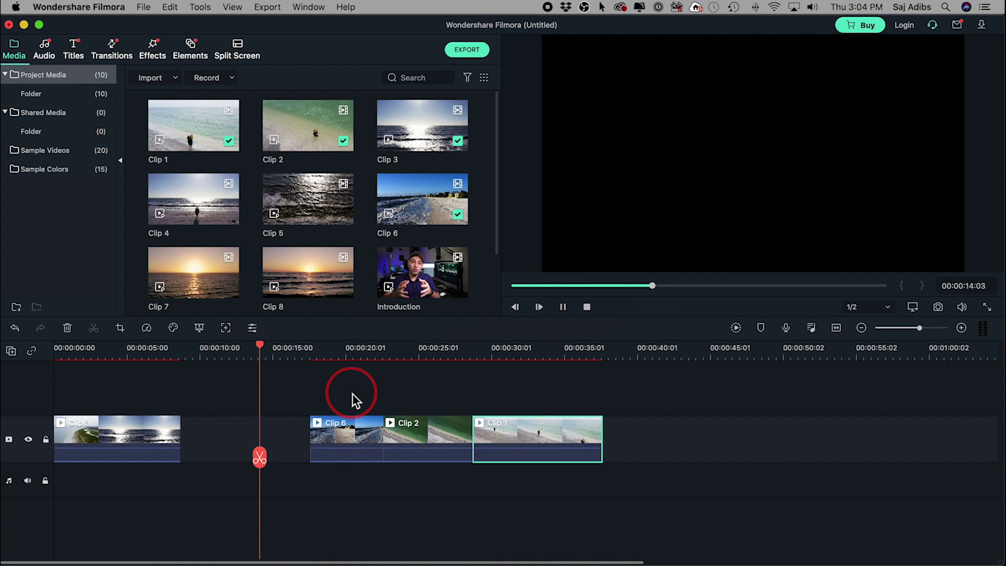
# - Move Clips 6, 2 and 1 together up against Clip 3 to close the gap, and play back the joined section
pyautogui.moveTo(330, 384); pyautogui.dragTo(611, 470)
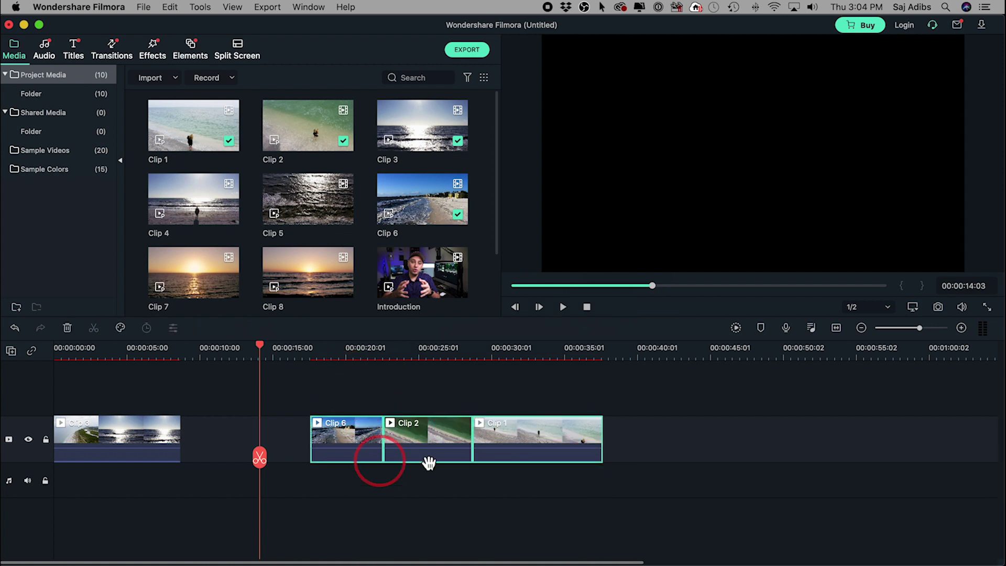
pyautogui.moveTo(572, 433); pyautogui.dragTo(445, 434)
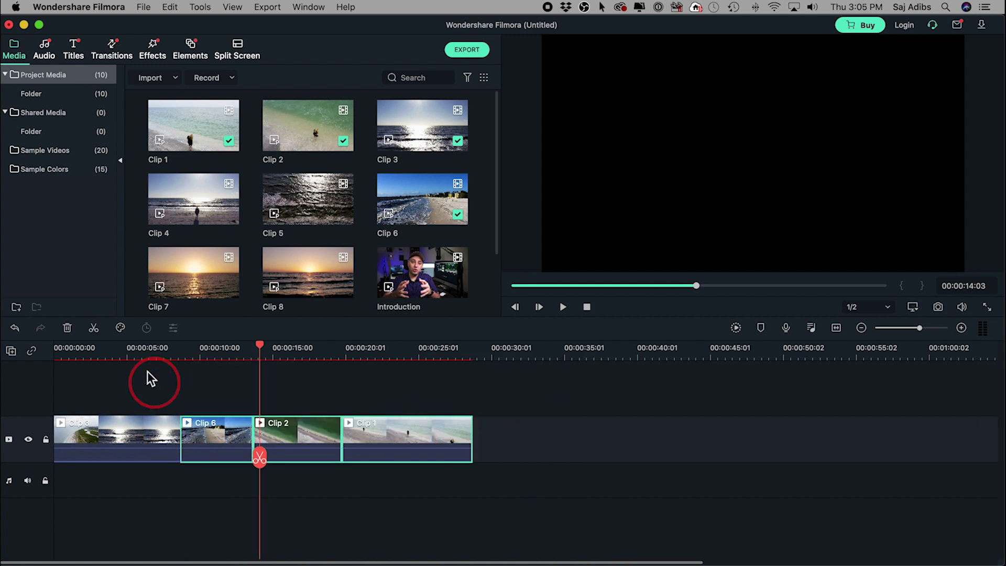
pyautogui.moveTo(267, 352); pyautogui.dragTo(153, 358)
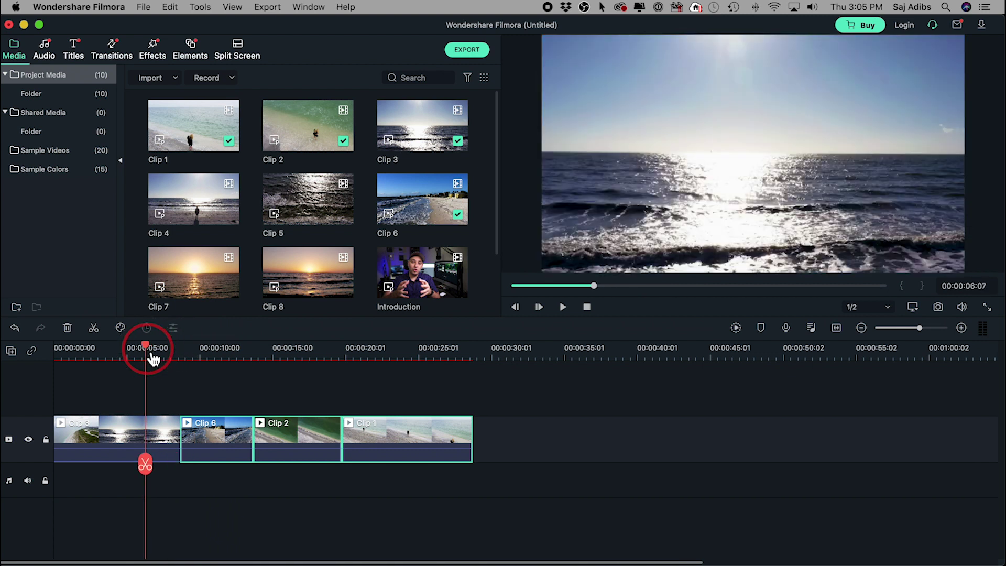
pyautogui.press('space')
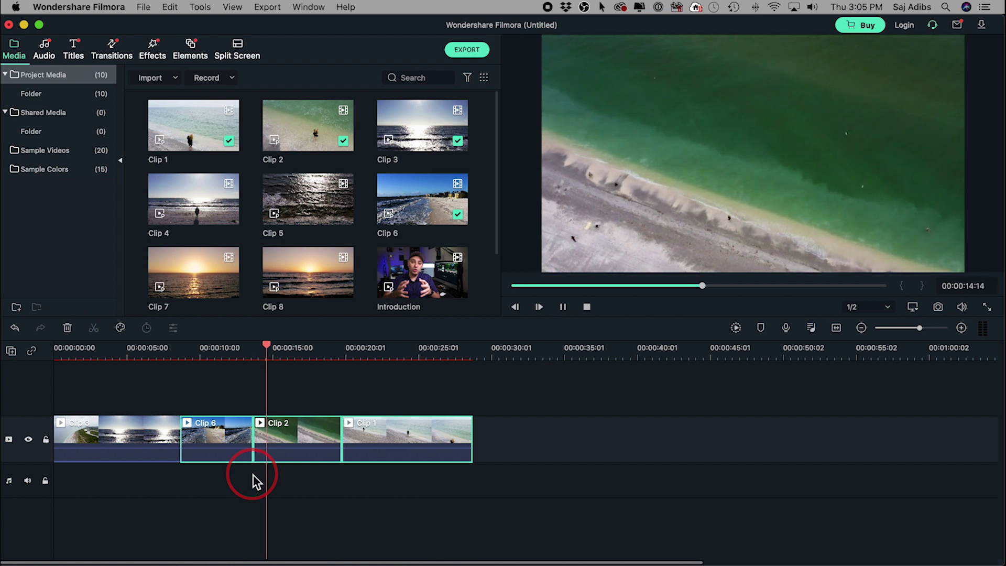
pyautogui.press('space')
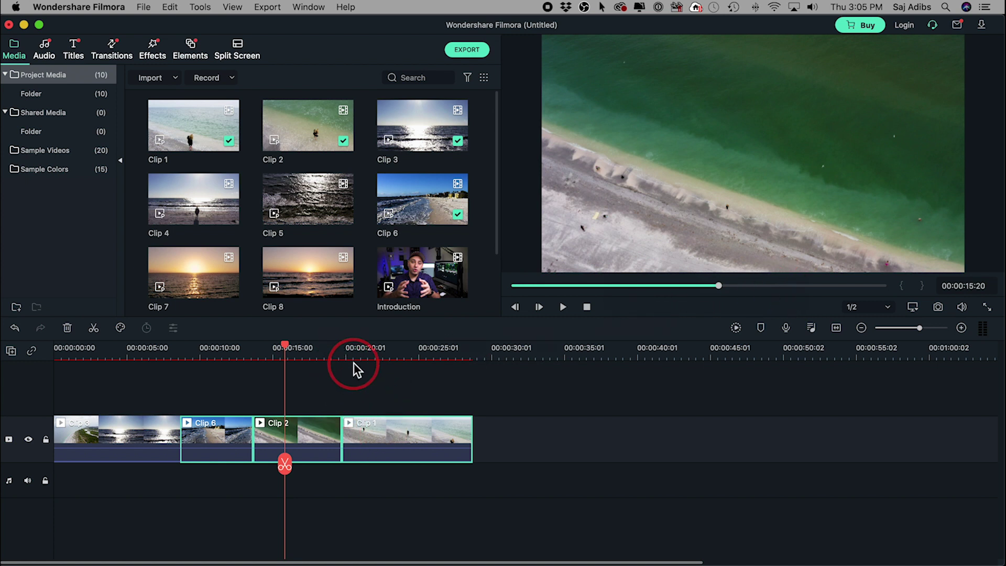
# - Trim about 2 seconds off the start of Clip 1 on the timeline and check its end
pyautogui.moveTo(285, 344); pyautogui.dragTo(365, 372)
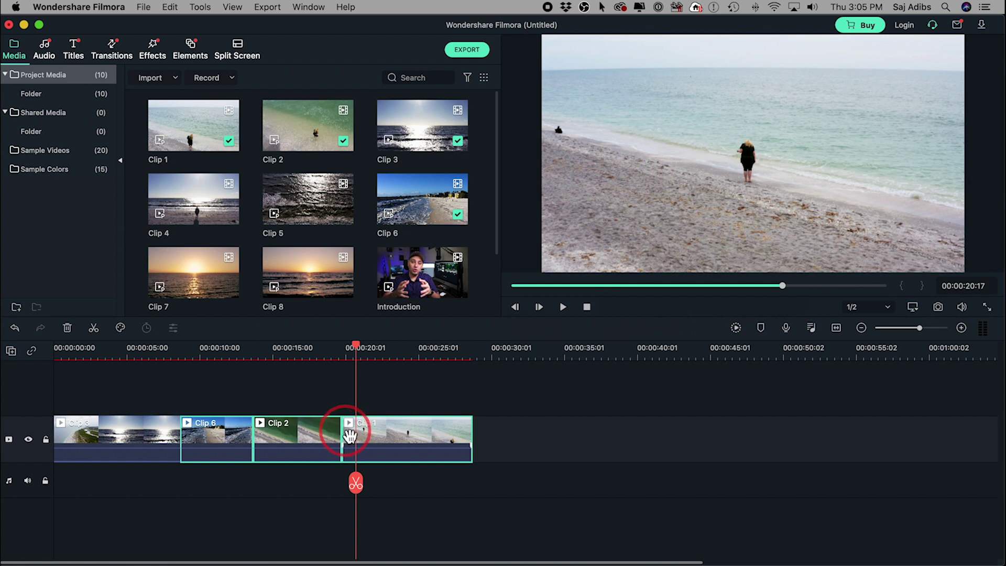
pyautogui.moveTo(345, 434); pyautogui.dragTo(378, 436)
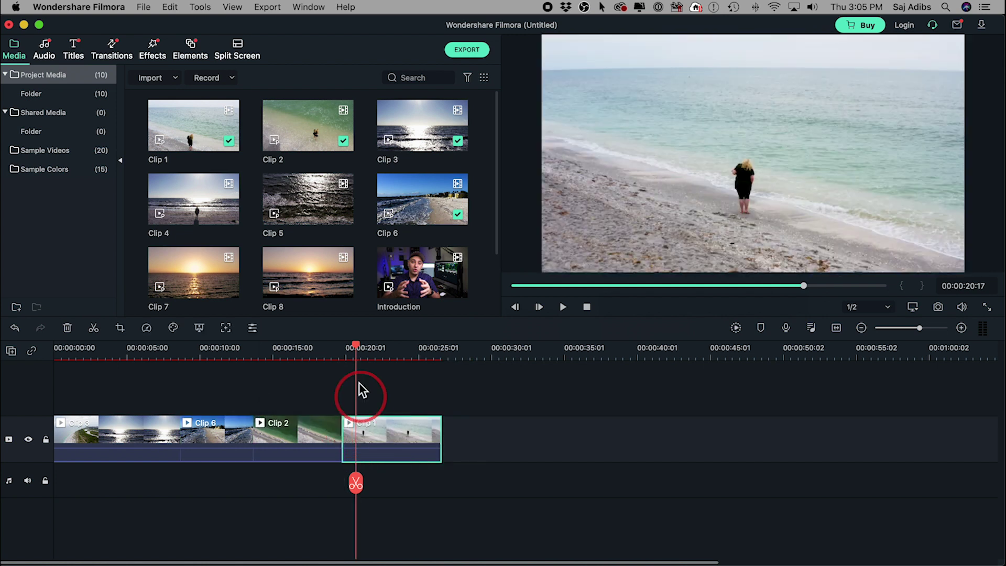
pyautogui.moveTo(359, 355); pyautogui.dragTo(448, 420)
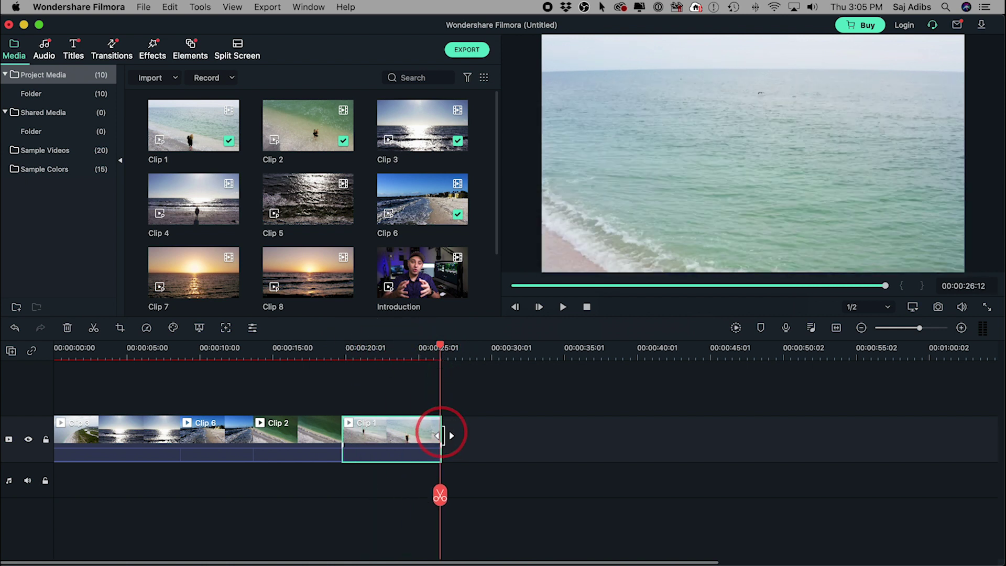
pyautogui.moveTo(442, 434)
pyautogui.mouseDown()
pyautogui.moveTo(409, 434)
pyautogui.moveTo(442, 433)
pyautogui.mouseUp()
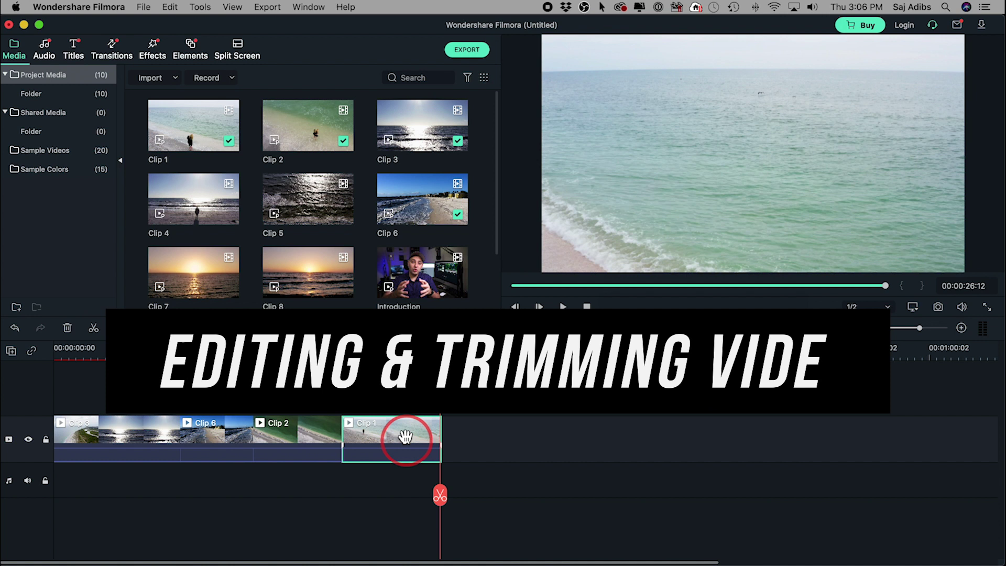
# - Place Clip 8 after Clip 1, try shortening it from its end, restore its full length, and play back its ending
pyautogui.moveTo(307, 269); pyautogui.dragTo(455, 439)
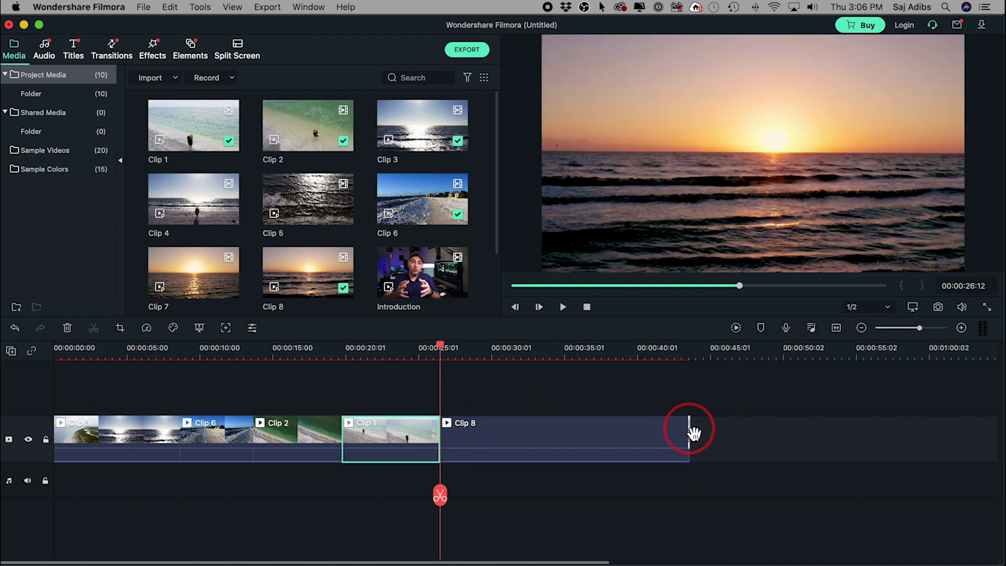
pyautogui.moveTo(688, 431); pyautogui.dragTo(575, 435)
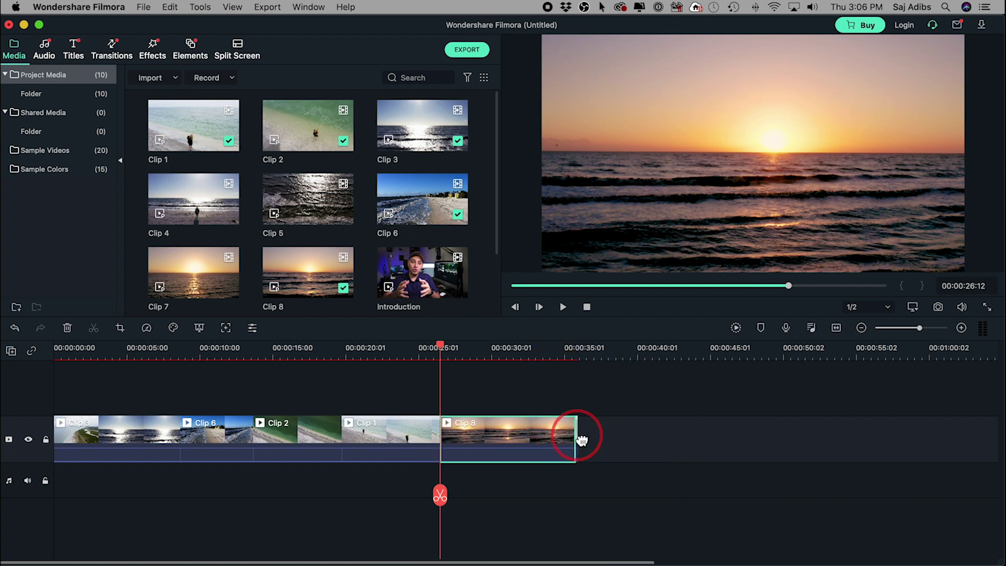
pyautogui.moveTo(574, 430); pyautogui.dragTo(752, 440)
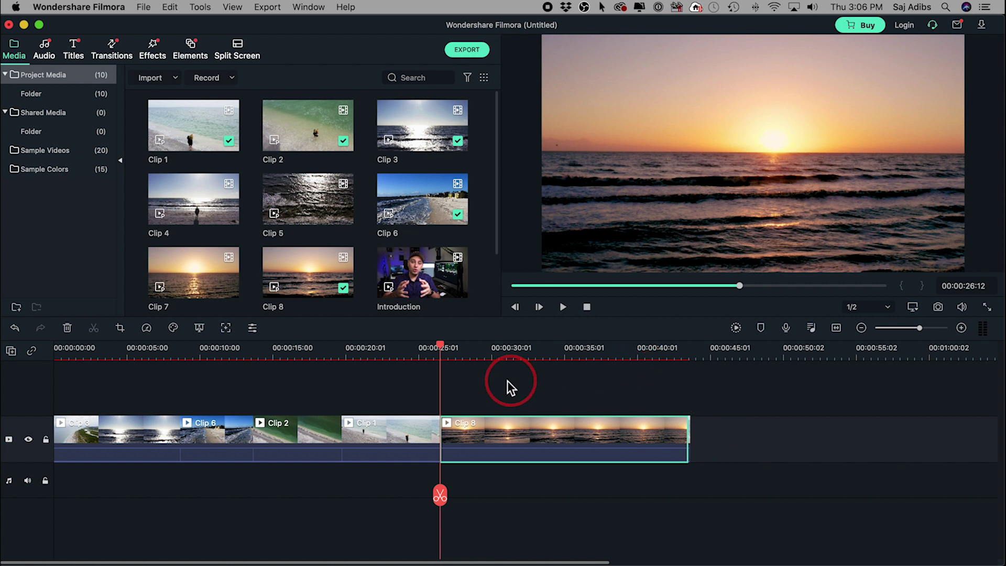
pyautogui.moveTo(441, 349); pyautogui.dragTo(658, 350)
pyautogui.press('space')
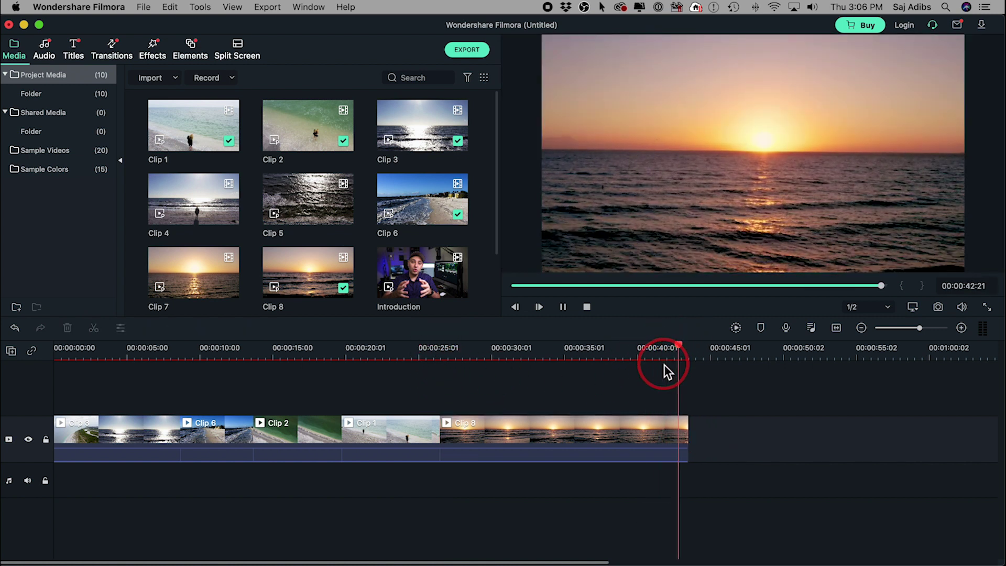
# - Swap Clip 1 and Clip 8 on the video track so Clip 8 follows Clip 2 and Clip 1 comes last, without gaps
pyautogui.moveTo(392, 436); pyautogui.dragTo(733, 440)
pyautogui.moveTo(566, 433); pyautogui.dragTo(482, 435)
pyautogui.click(753, 429)
pyautogui.moveTo(753, 428); pyautogui.dragTo(661, 433)
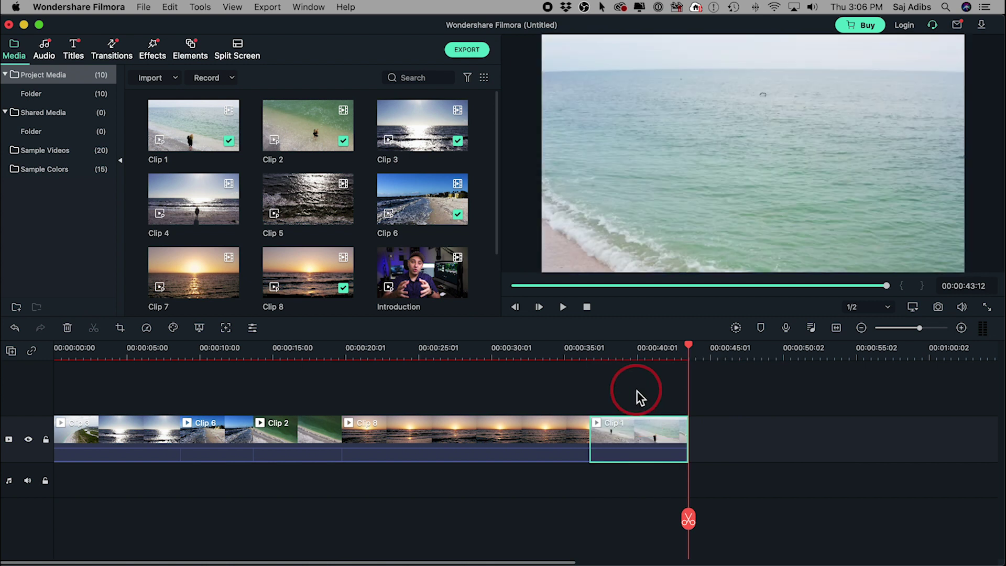
# - Try moving groups of selected clips, shifting Clip 8 and Clip 1 together away from Clip 2 and back against it
pyautogui.moveTo(84, 386); pyautogui.dragTo(680, 487)
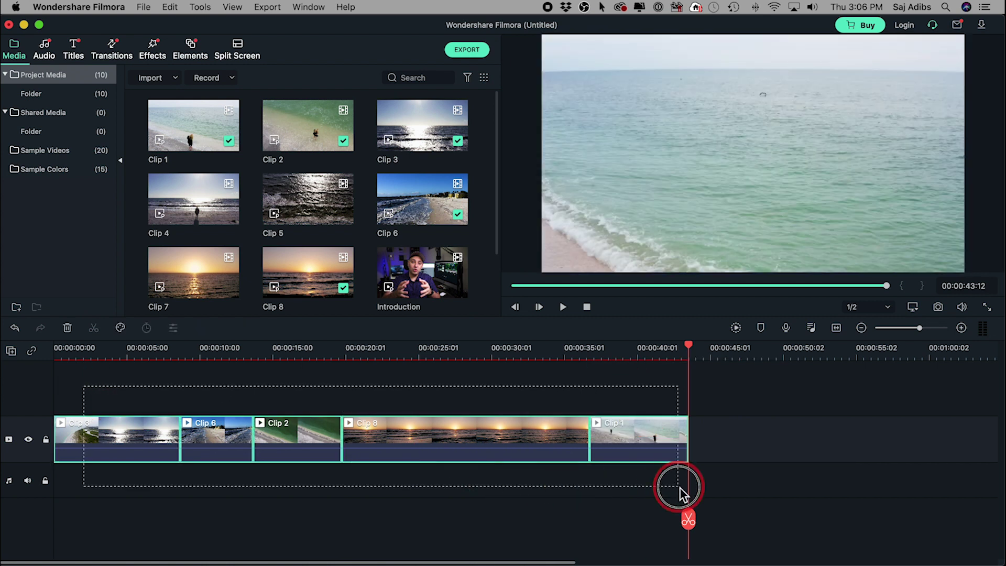
pyautogui.moveTo(106, 433); pyautogui.dragTo(26, 448)
pyautogui.moveTo(438, 392); pyautogui.dragTo(619, 451)
pyautogui.moveTo(482, 433); pyautogui.dragTo(617, 431)
pyautogui.moveTo(649, 397); pyautogui.dragTo(839, 462)
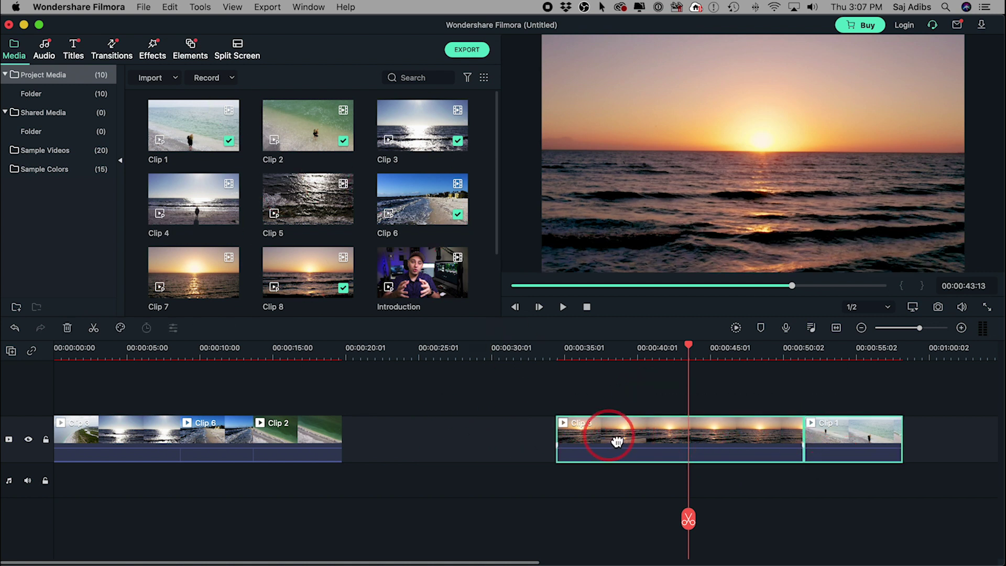
pyautogui.moveTo(610, 440); pyautogui.dragTo(464, 444)
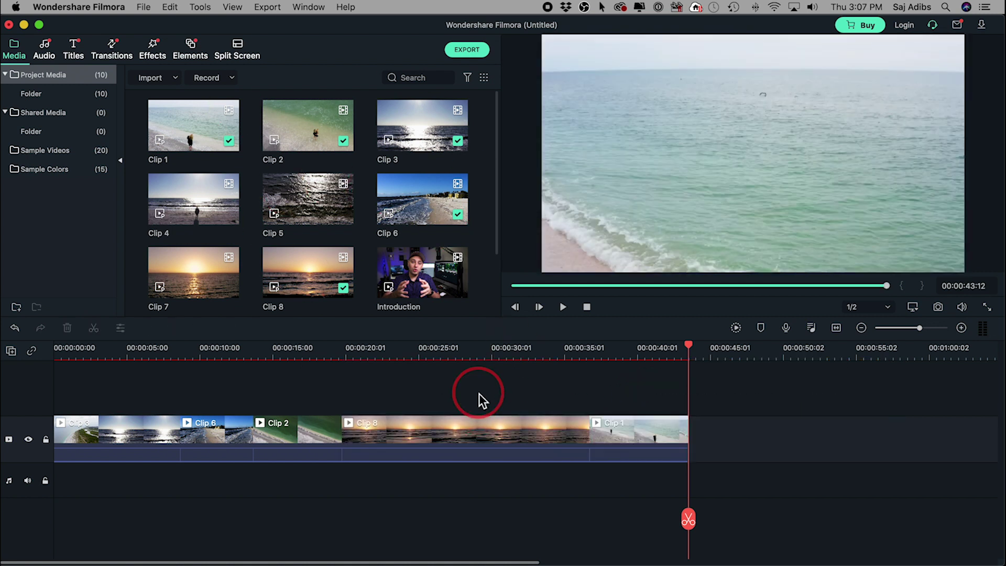
# - Split Clip 8 on the video track at 00:00:28:14
pyautogui.click(465, 357)
pyautogui.click(474, 425)
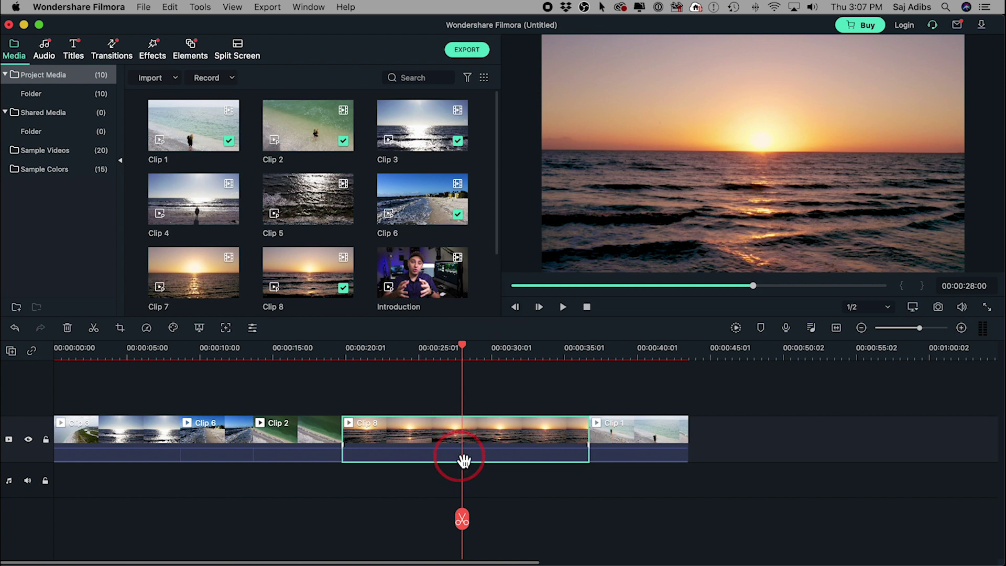
pyautogui.moveTo(463, 340); pyautogui.dragTo(475, 350)
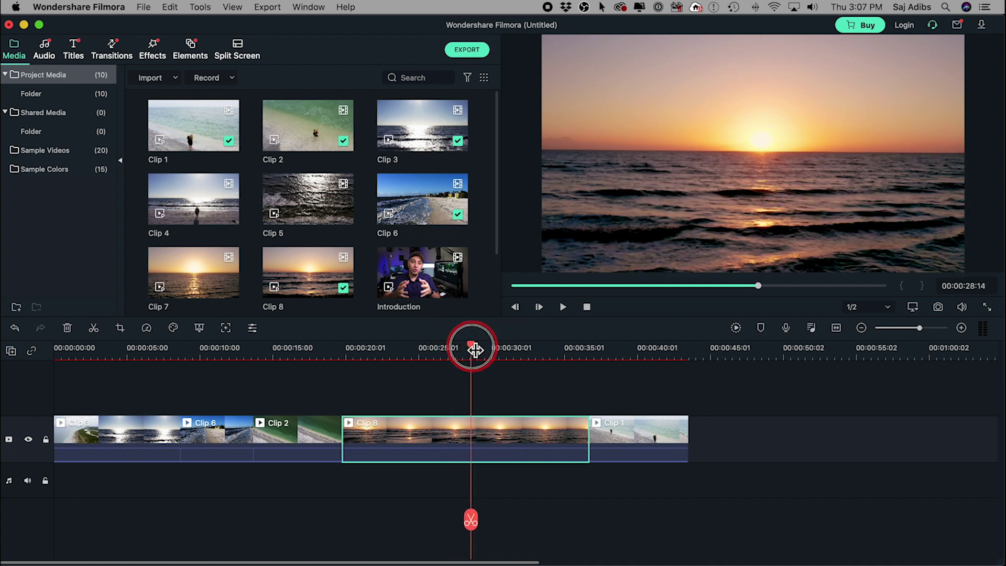
pyautogui.click(97, 330)
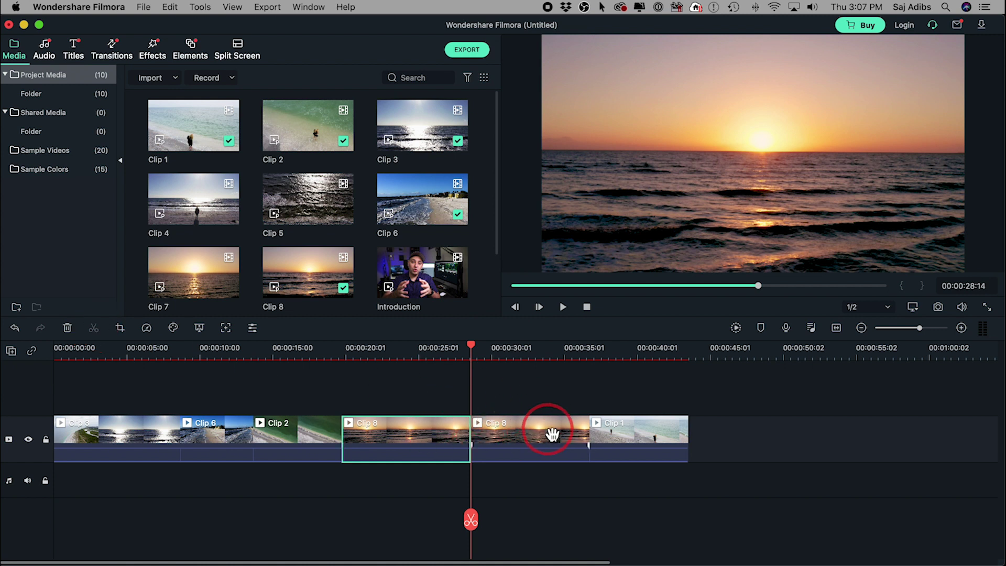
# - Delete the second part of the split Clip 8 and undo the deletion
pyautogui.click(531, 431)
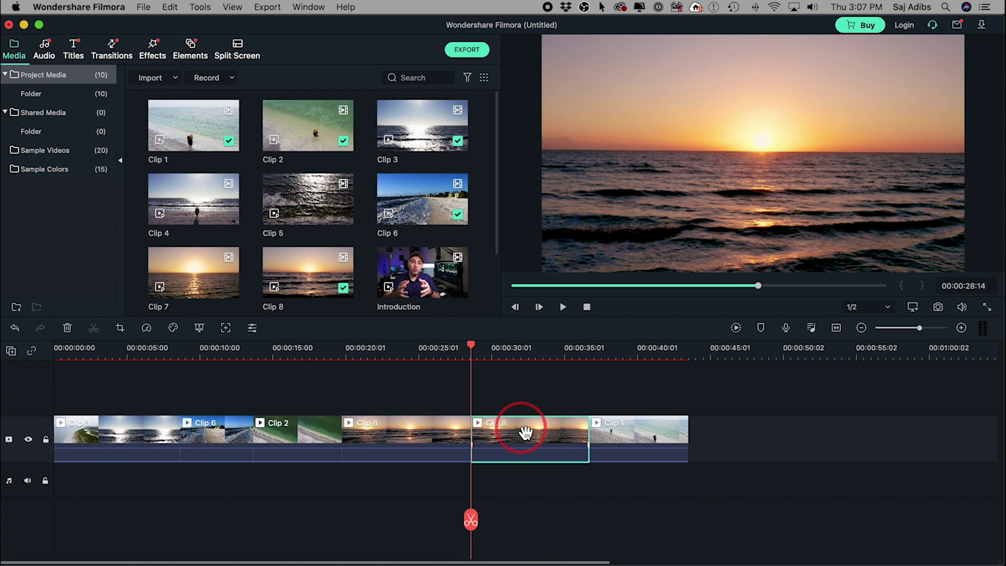
pyautogui.press('Delete')
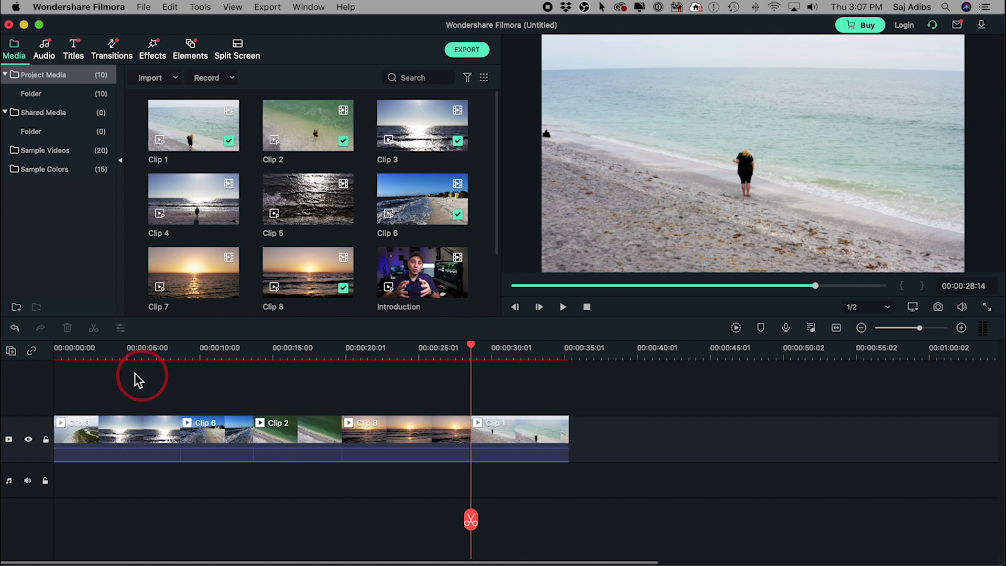
pyautogui.click(15, 327)
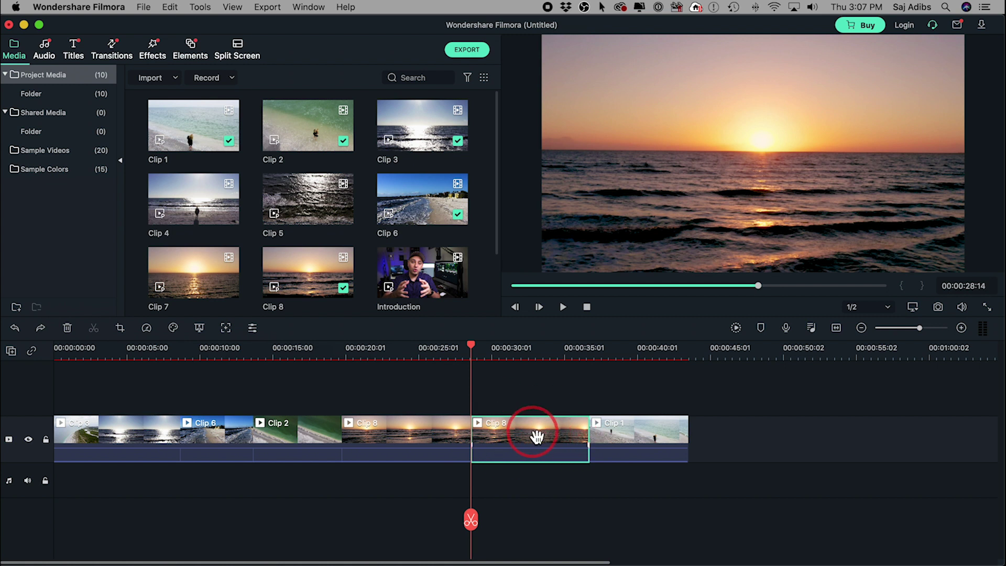
# - Move the second part of Clip 8 behind Clip 1, close the gap after the first part, and scrub through the new order
pyautogui.moveTo(516, 440); pyautogui.dragTo(731, 443)
pyautogui.moveTo(739, 399); pyautogui.dragTo(550, 426)
pyautogui.moveTo(414, 354); pyautogui.dragTo(516, 358)
pyautogui.moveTo(541, 359); pyautogui.dragTo(693, 373)
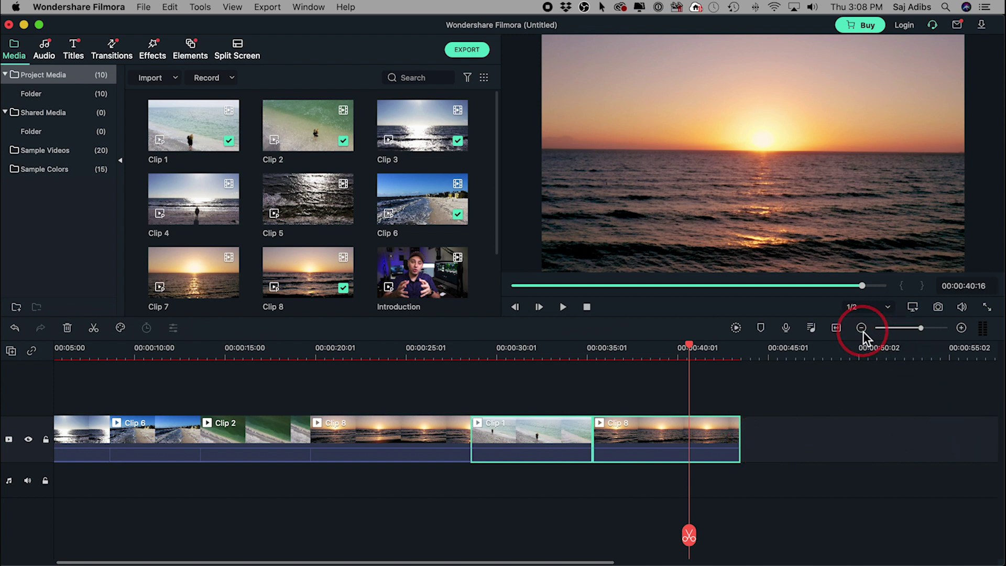
pyautogui.moveTo(921, 329)
pyautogui.mouseDown()
pyautogui.moveTo(903, 329)
pyautogui.moveTo(923, 328)
pyautogui.mouseUp()
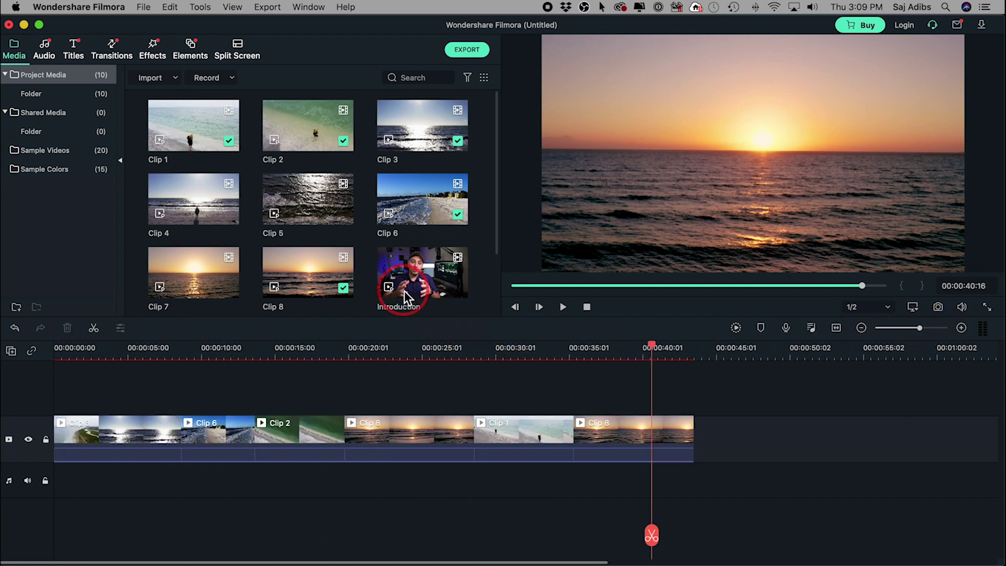
# - Add the Introduction clip at the end of the video track and preview it at a few points
pyautogui.click(612, 461)
pyautogui.click(532, 460)
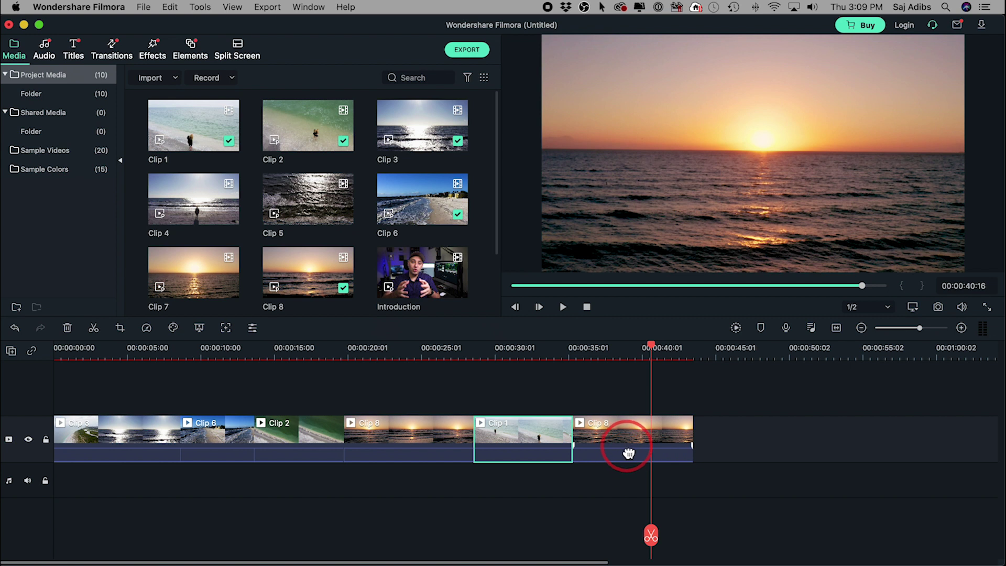
pyautogui.moveTo(418, 276); pyautogui.dragTo(696, 435)
pyautogui.hscroll(2, 665, 375)
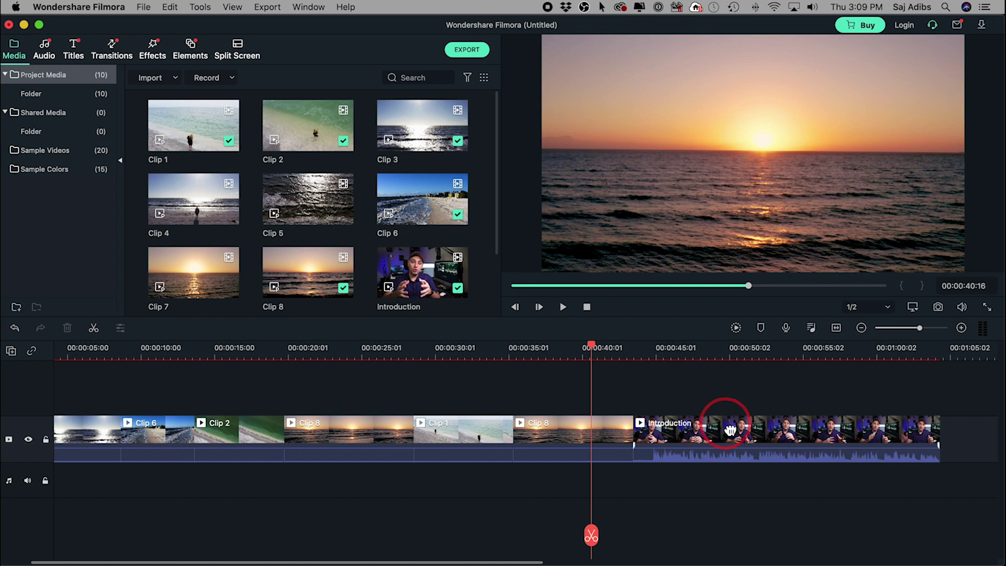
pyautogui.click(694, 352)
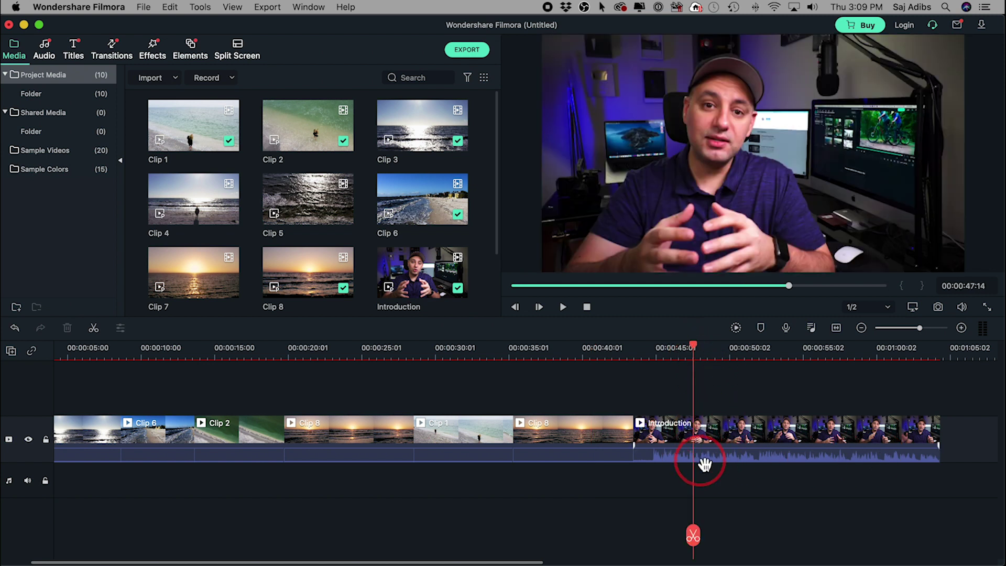
pyautogui.click(739, 352)
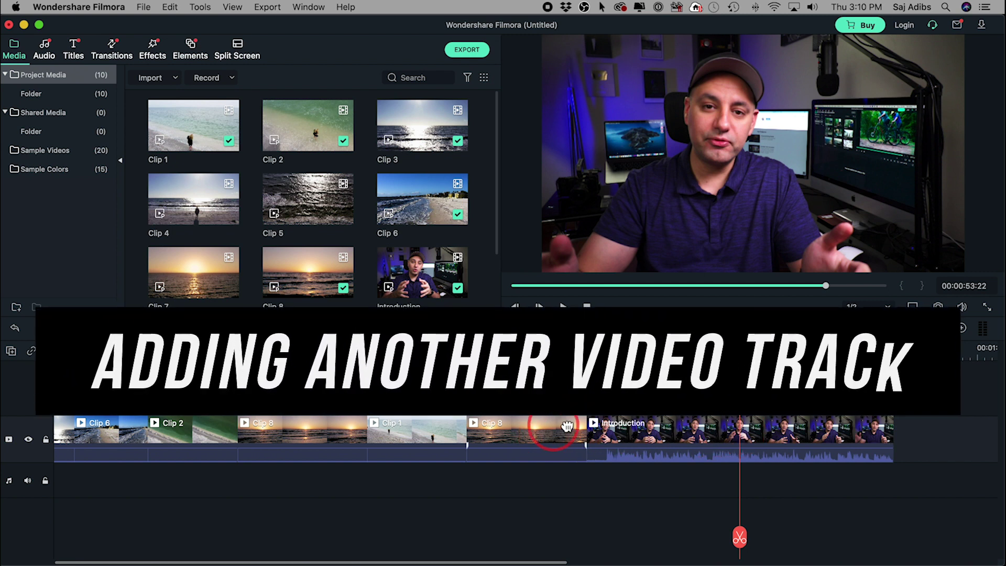
pyautogui.click(700, 437)
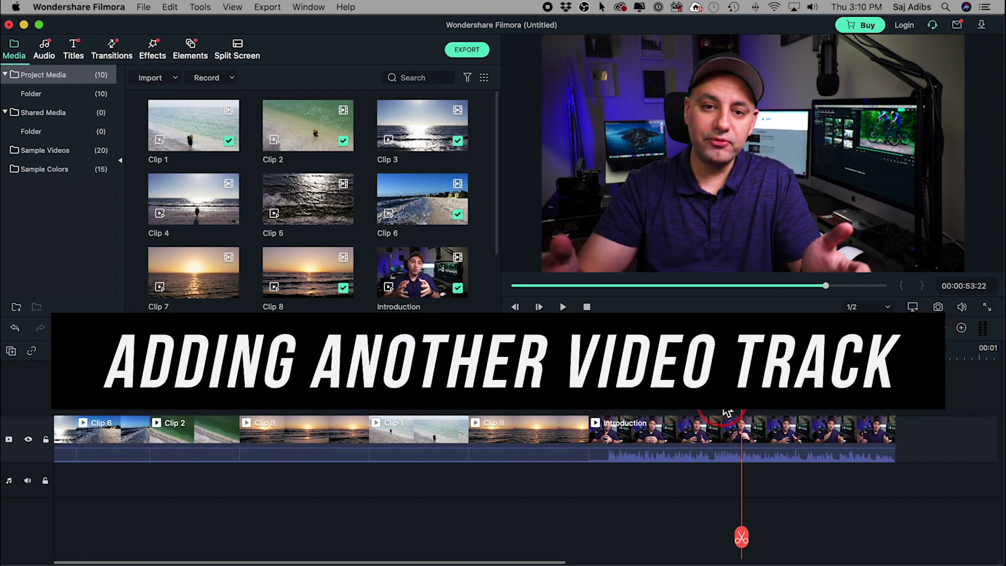
pyautogui.click(679, 424)
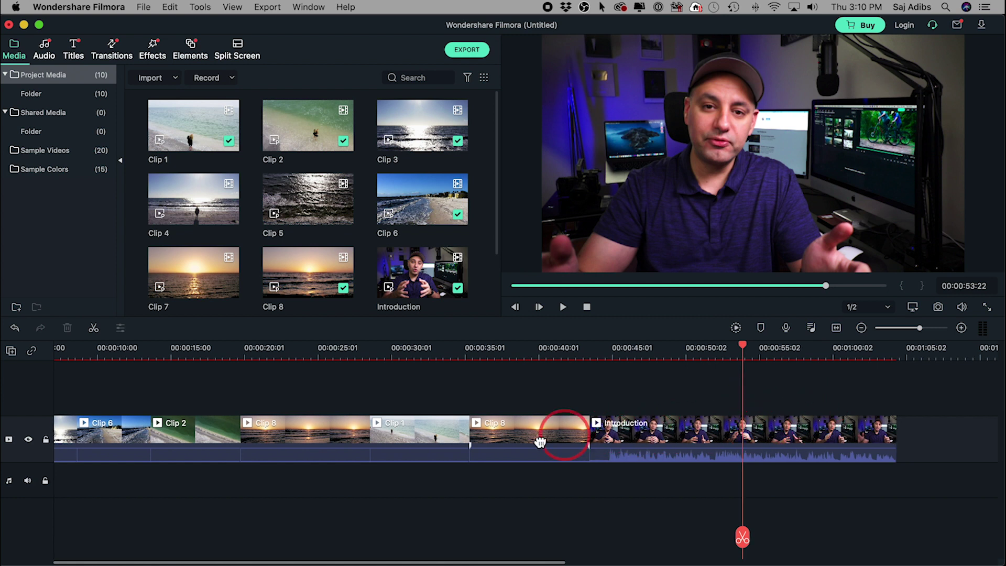
# - Move the last Clip 8 piece onto a new video track above the middle of the Introduction clip
pyautogui.click(524, 433)
pyautogui.moveTo(526, 433); pyautogui.dragTo(748, 406)
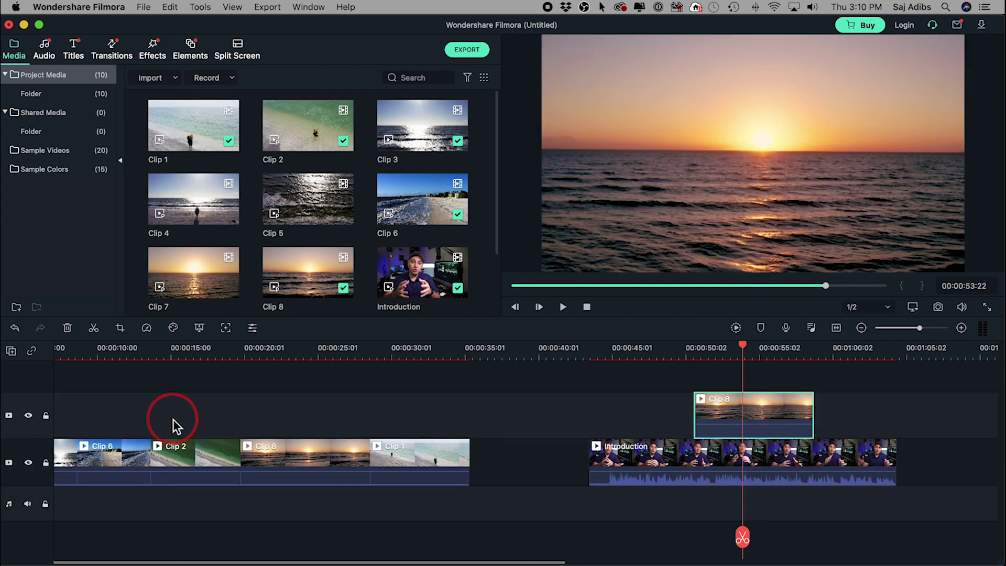
pyautogui.hscroll(1, 176, 426)
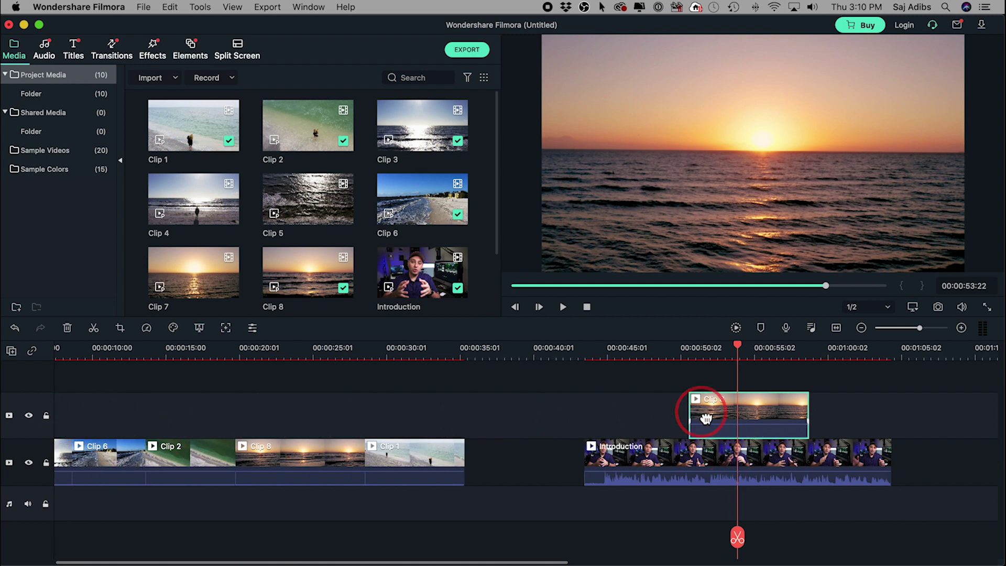
# - Mute the system sound and play back the Introduction from before the overlaid Clip 8 piece until past its end
pyautogui.moveTo(743, 348); pyautogui.dragTo(684, 356)
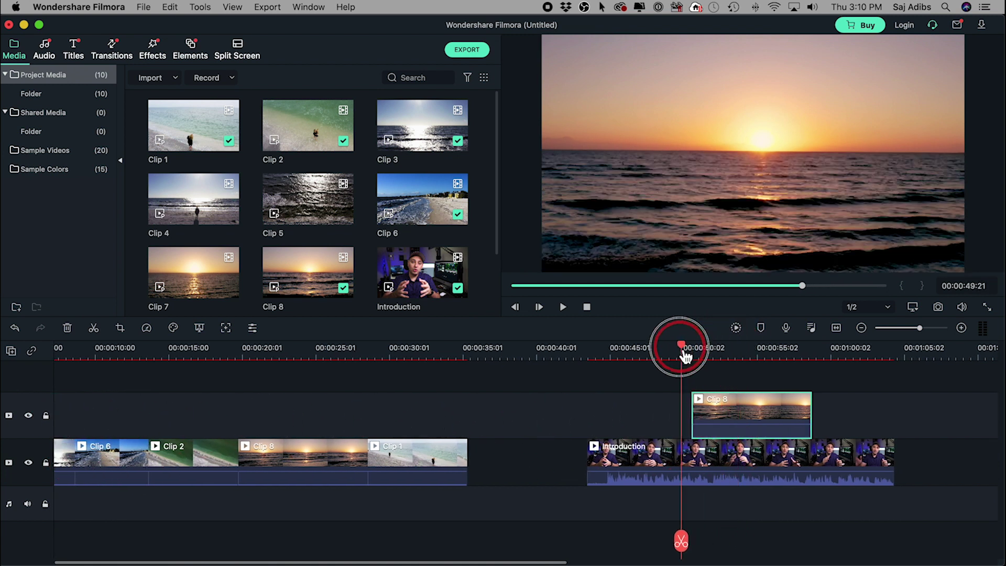
pyautogui.press('XF86AudioMute')
pyautogui.press('space')
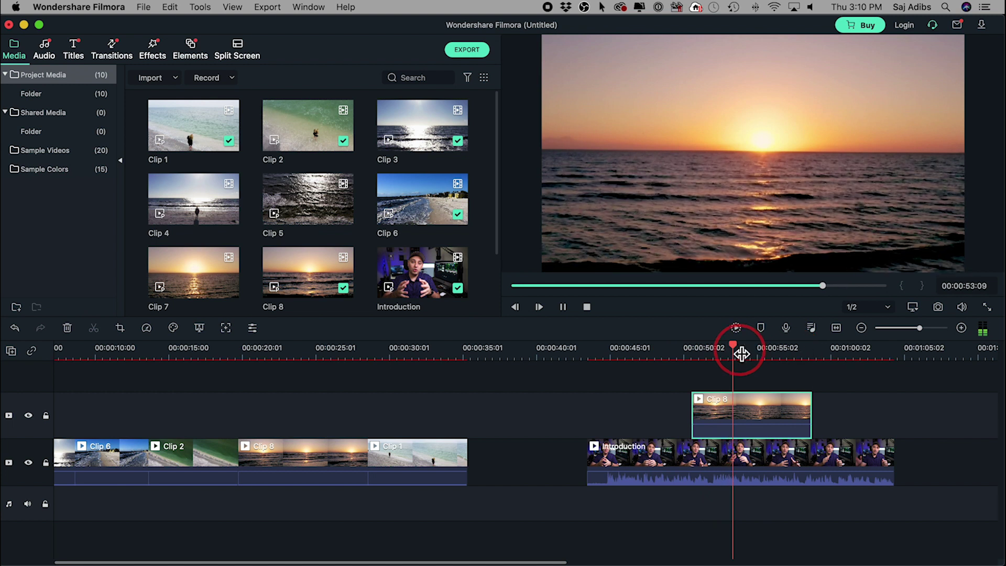
pyautogui.moveTo(739, 343); pyautogui.dragTo(800, 348)
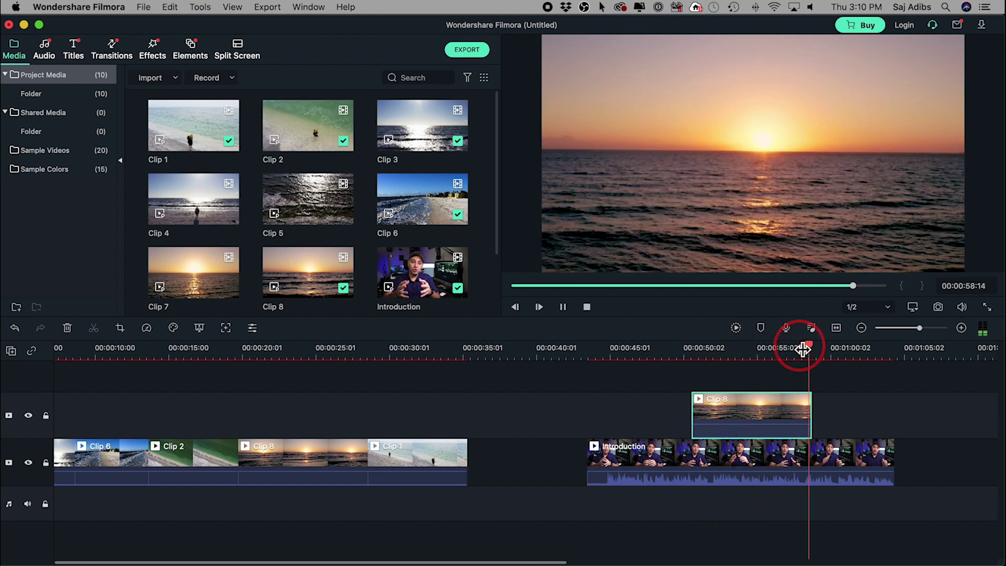
pyautogui.press('space')
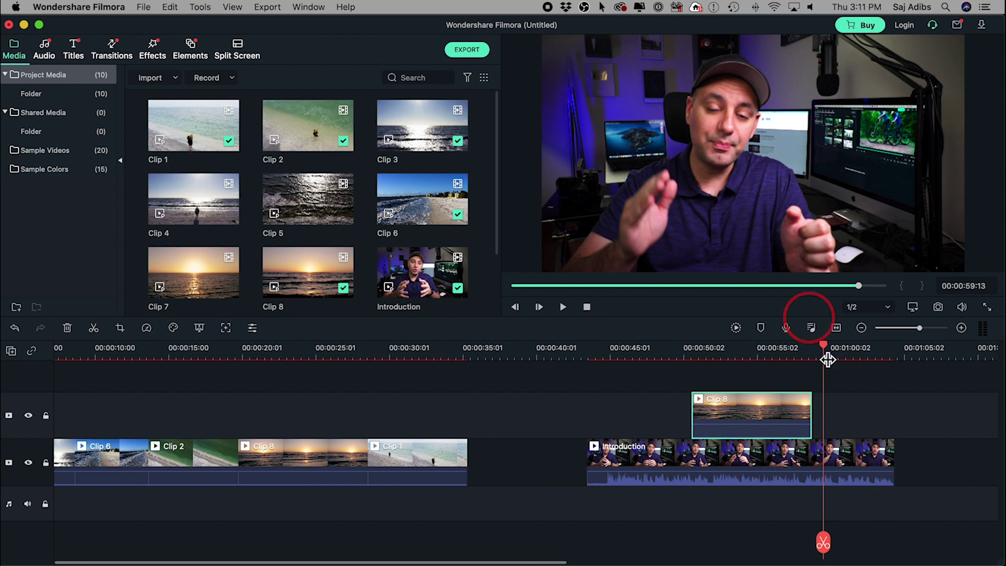
# - Delete the overlaid Clip 8 piece and the Introduction clip, and place the playhead just past the end of Clip 1
pyautogui.hscroll(-1, 752, 424)
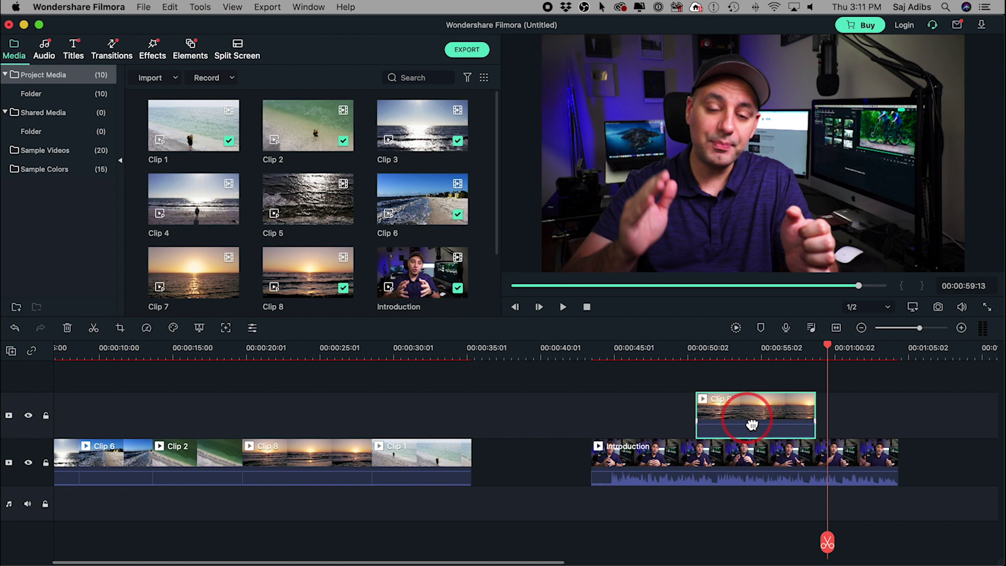
pyautogui.press('Delete')
pyautogui.click(737, 466)
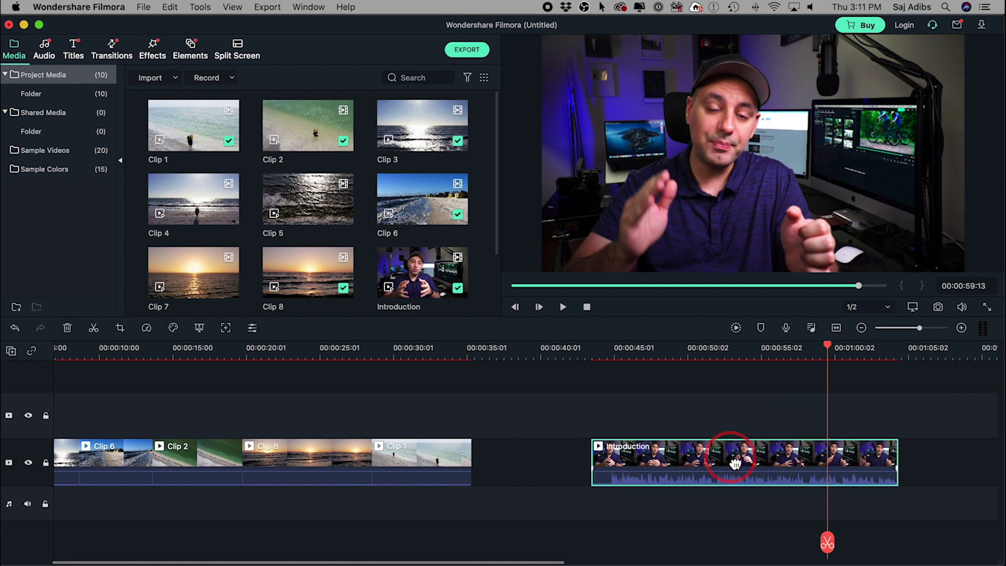
pyautogui.press('Delete')
pyautogui.hscroll(-4, 651, 428)
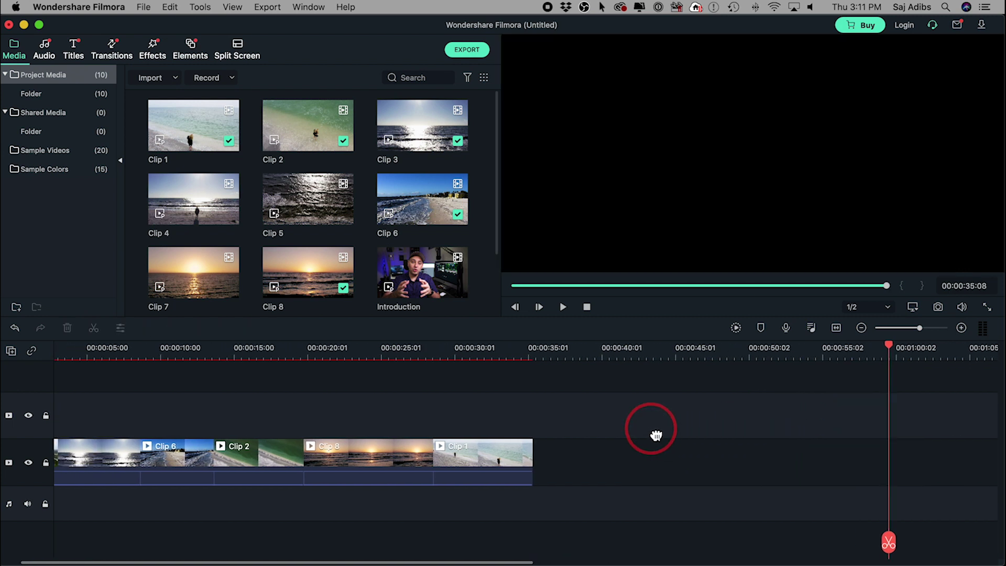
pyautogui.click(595, 352)
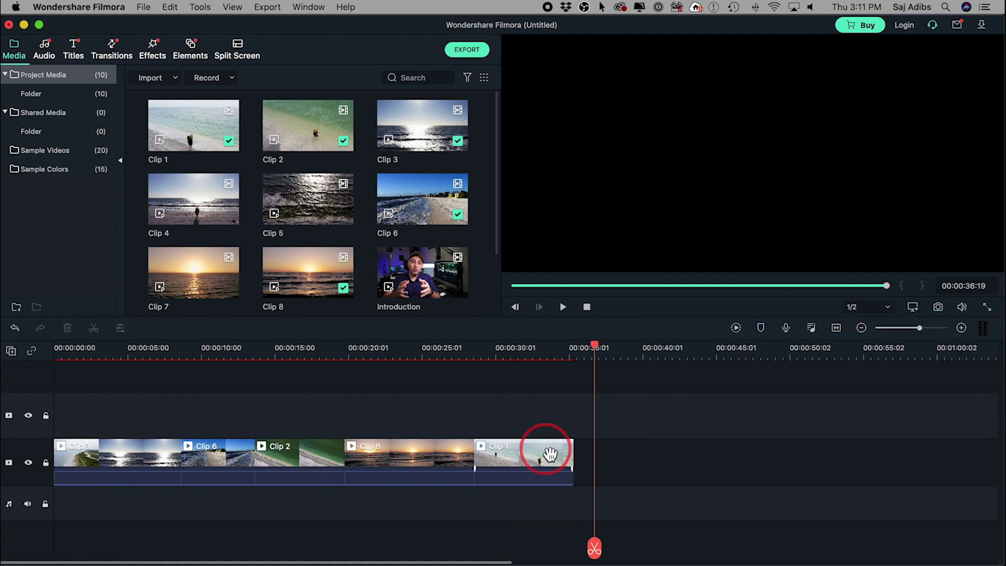
# - Add the Piano Inspiration music to the audio track at the start of the timeline and play it back from the beginning
pyautogui.moveTo(496, 209); pyautogui.dragTo(492, 262)
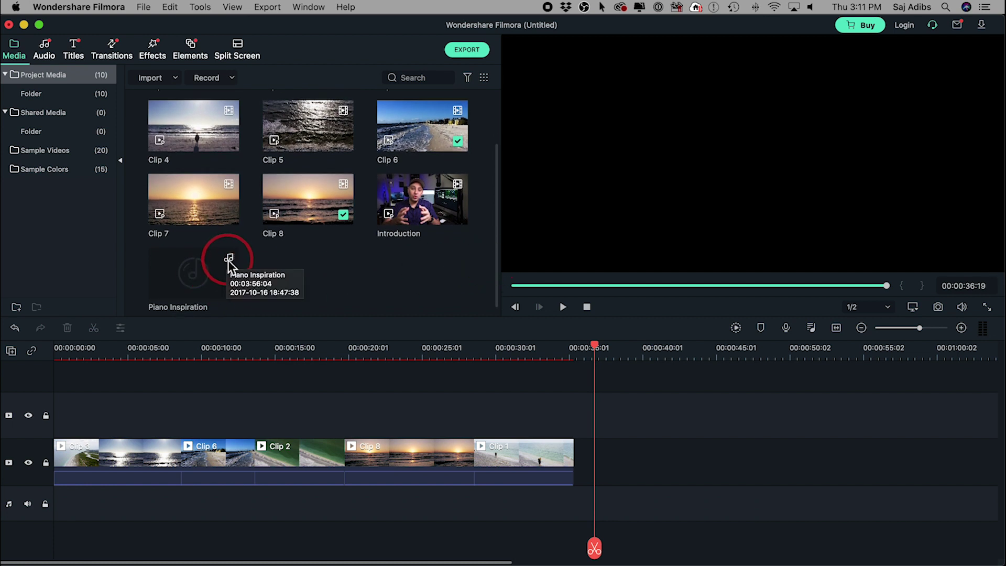
pyautogui.moveTo(201, 293); pyautogui.dragTo(60, 508)
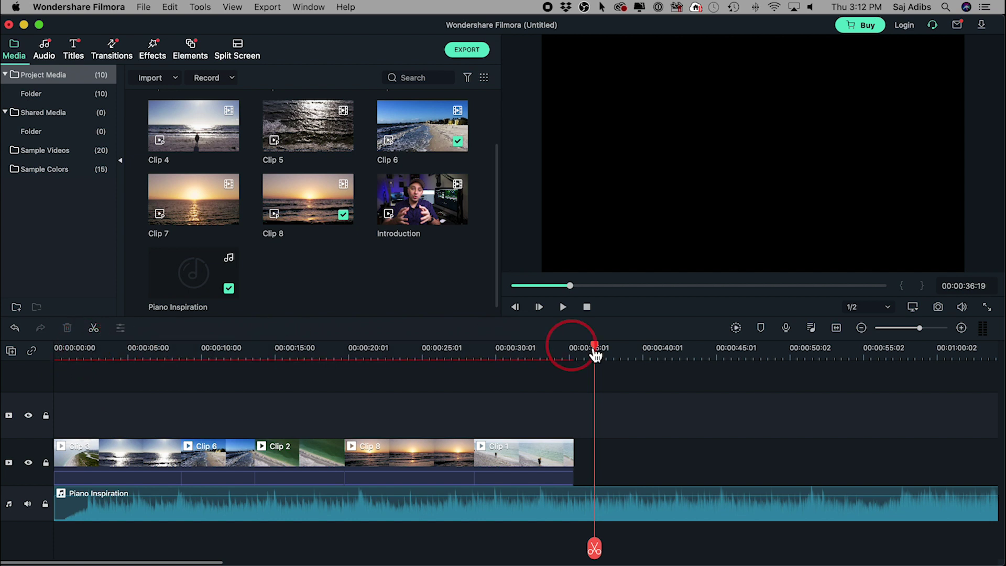
pyautogui.moveTo(597, 349); pyautogui.dragTo(254, 350)
pyautogui.click(69, 378)
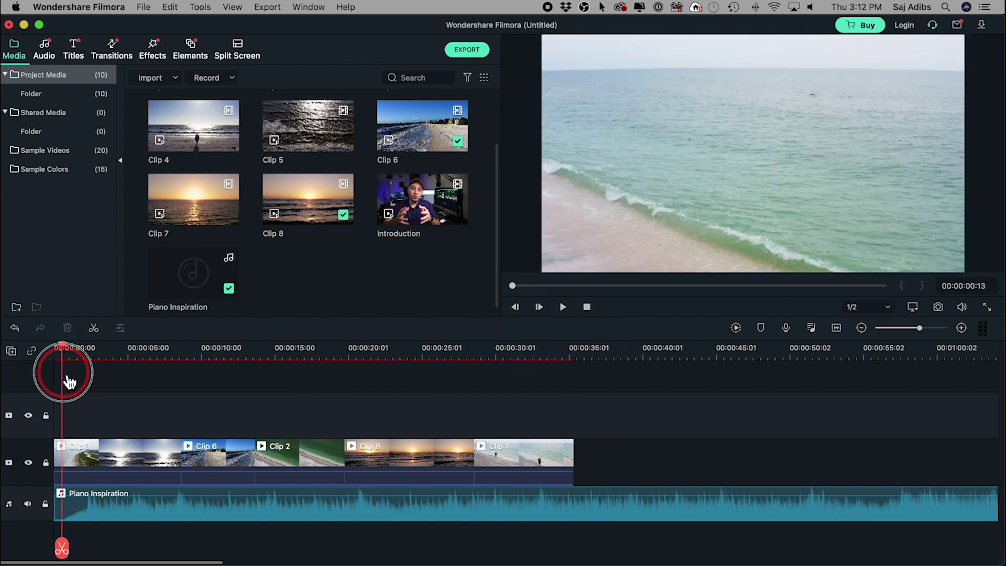
pyautogui.press('space')
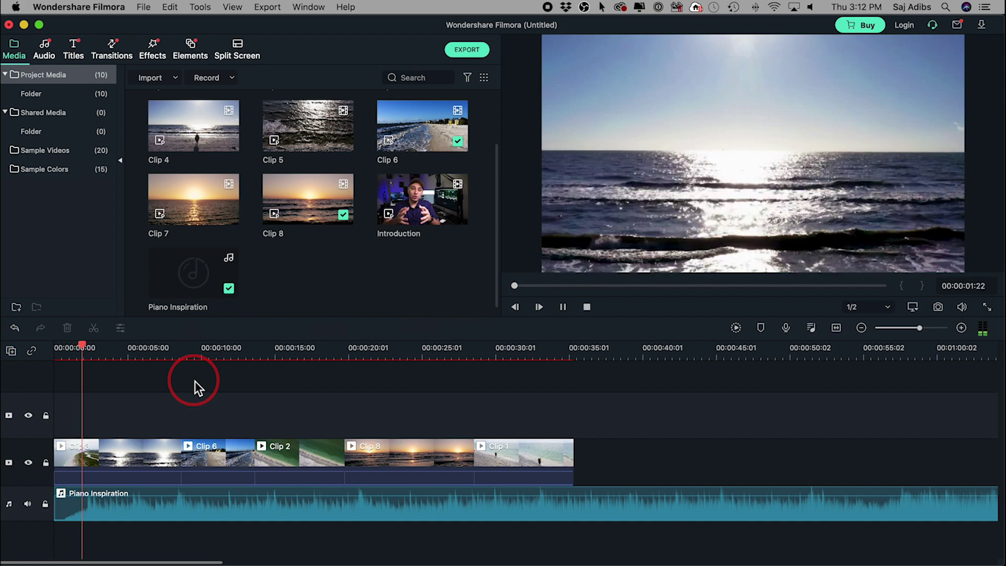
# - Show the audio level meter during the playback and stop playing at about 16 seconds
pyautogui.click(982, 331)
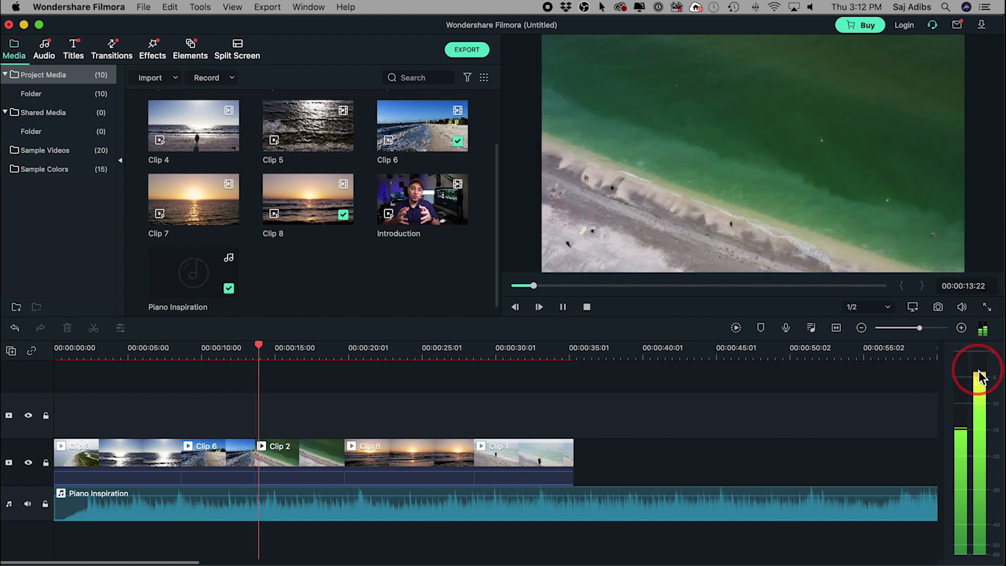
pyautogui.press('space')
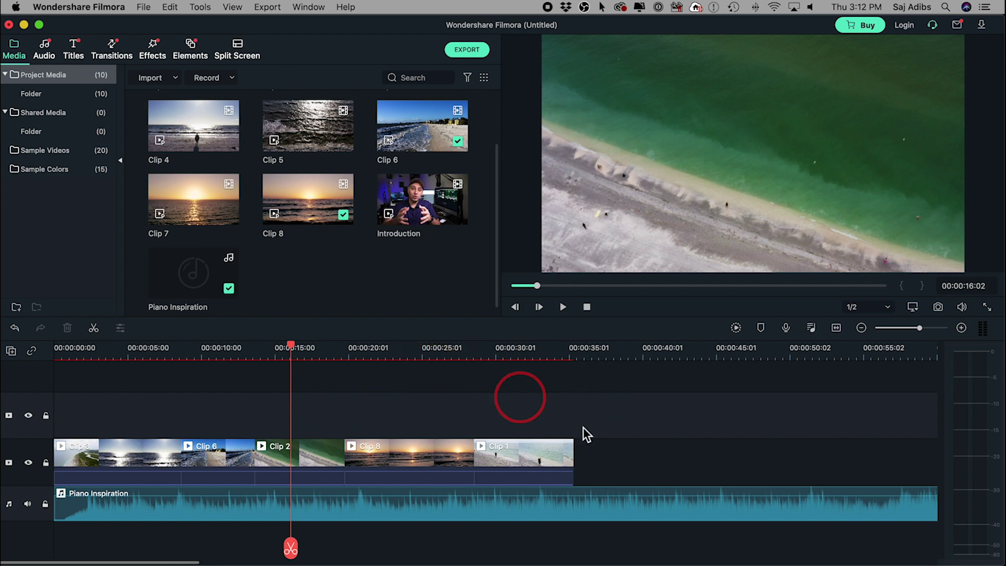
pyautogui.click(494, 475)
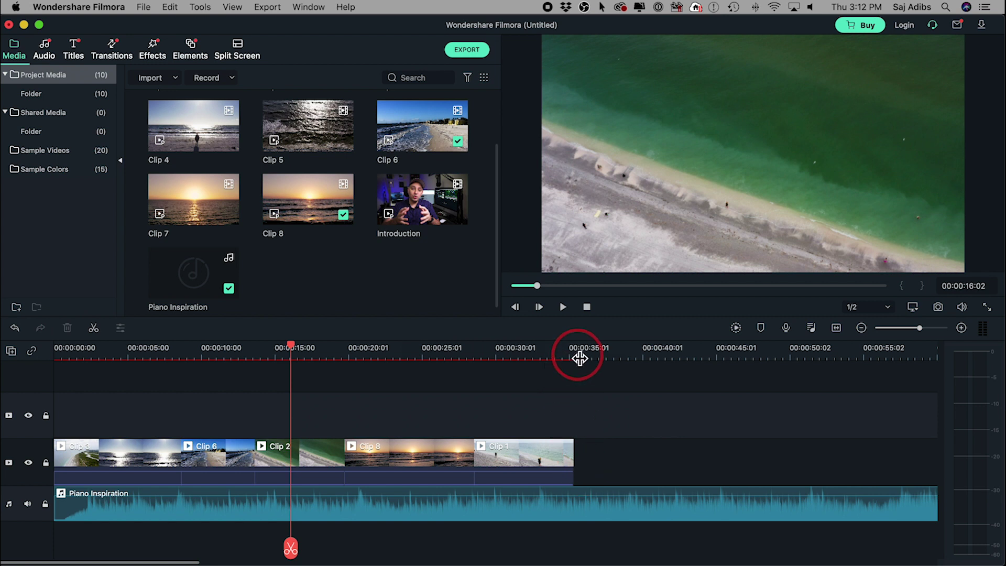
pyautogui.moveTo(581, 358); pyautogui.dragTo(577, 358)
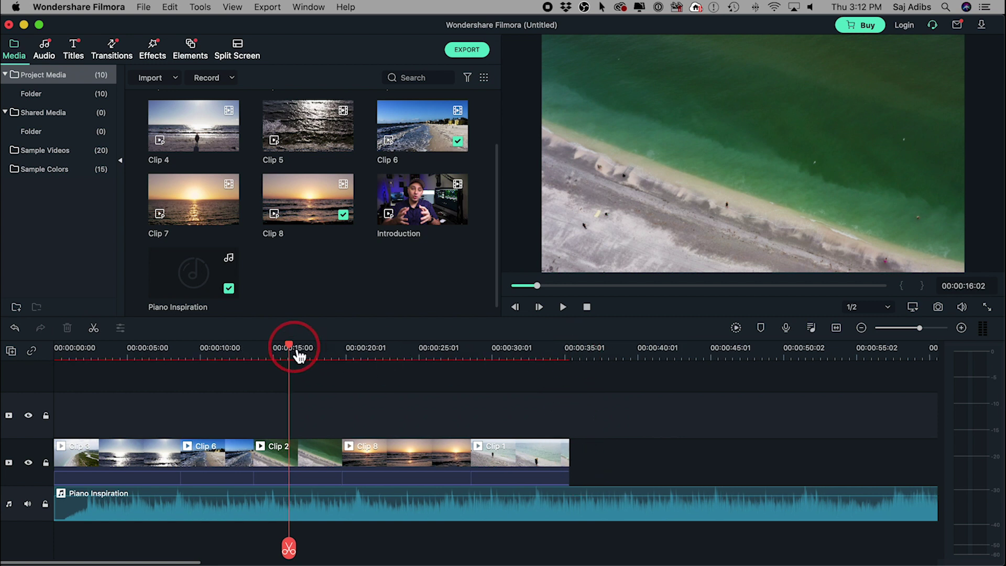
# - Split the Piano Inspiration music at the last frame of Clip 1 and delete the part after the cut
pyautogui.click(560, 346)
pyautogui.moveTo(575, 350); pyautogui.dragTo(576, 350)
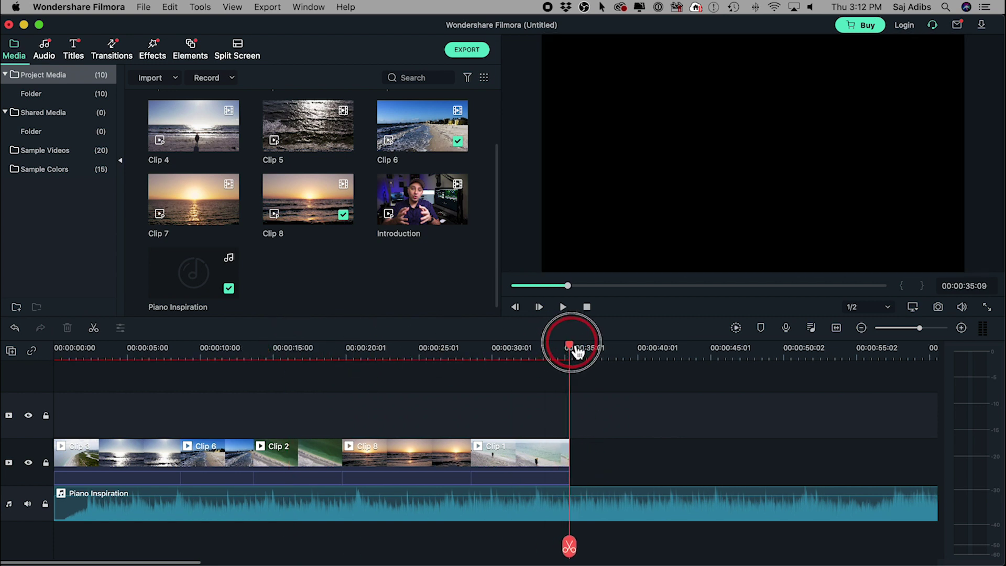
pyautogui.press('Left')
pyautogui.click(599, 517)
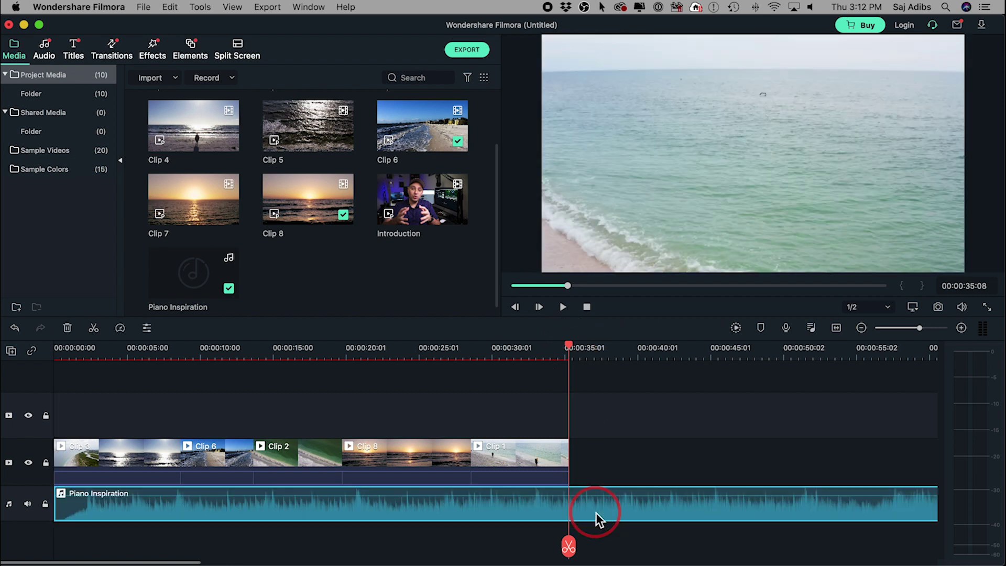
pyautogui.click(95, 328)
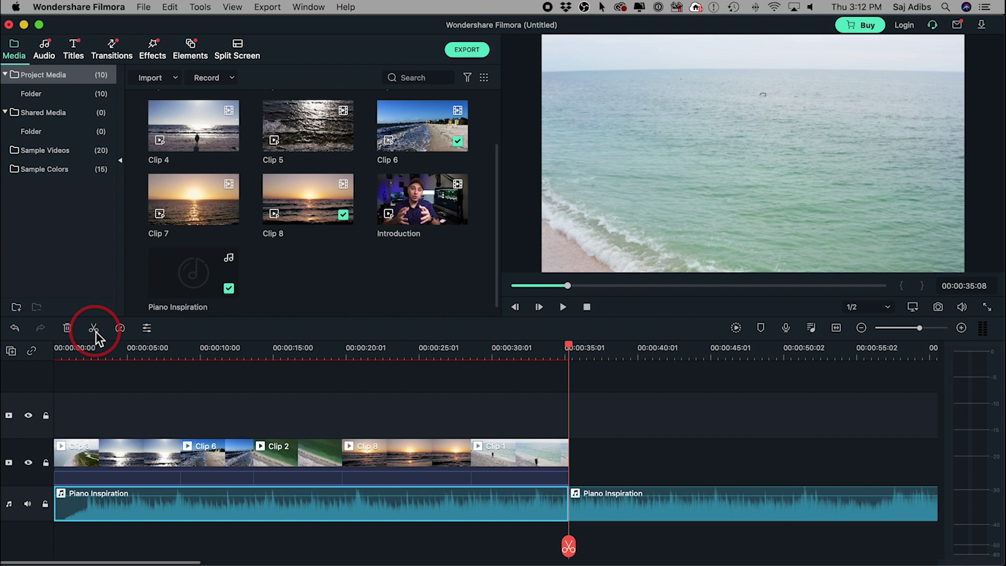
pyautogui.click(656, 513)
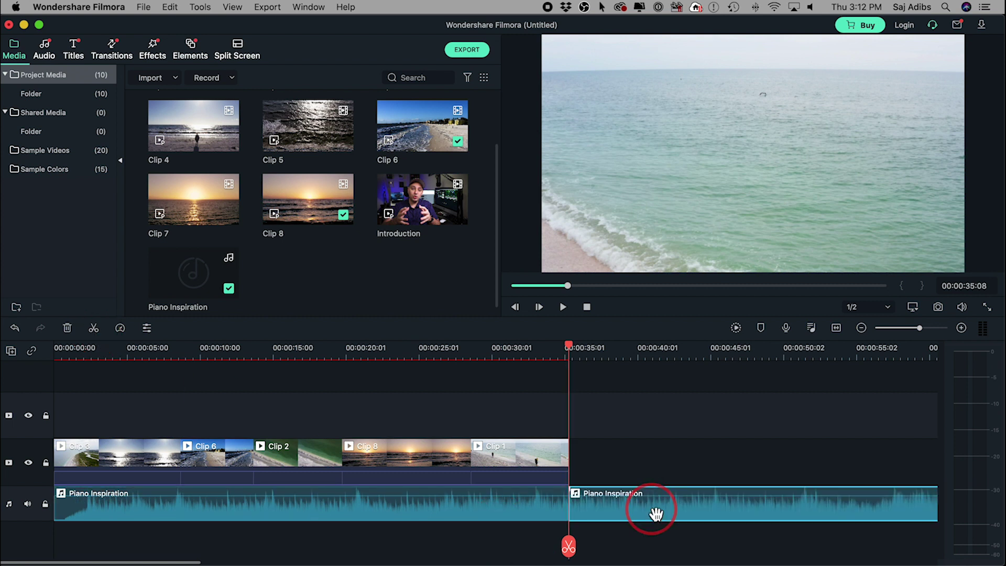
pyautogui.press('Delete')
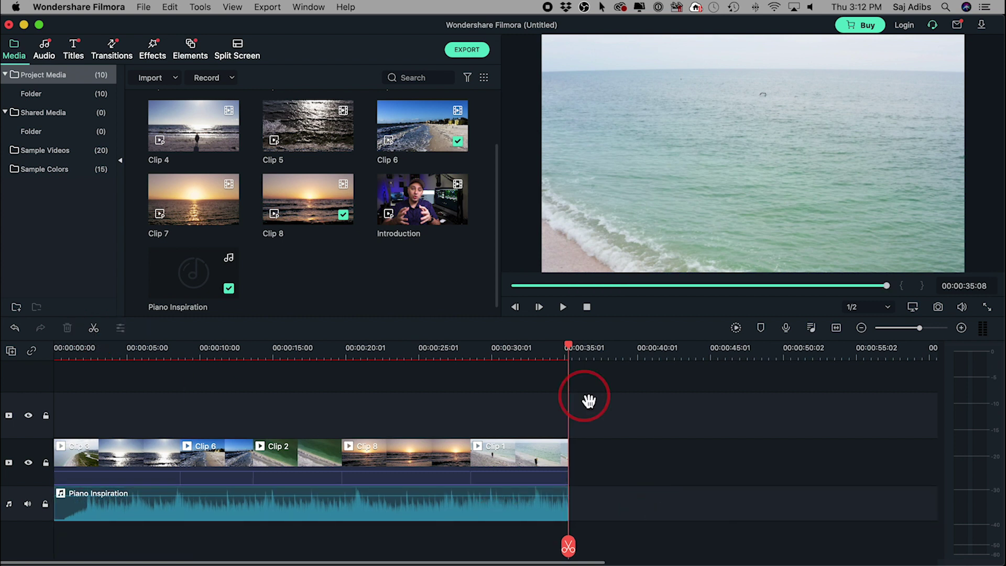
# - Give the Piano Inspiration music a 1.0 s fade-in and a 2.0 s fade-out, and lengthen the fade-out slightly on the timeline
pyautogui.moveTo(568, 346); pyautogui.dragTo(458, 400)
pyautogui.click(456, 517)
pyautogui.doubleClick(440, 515)
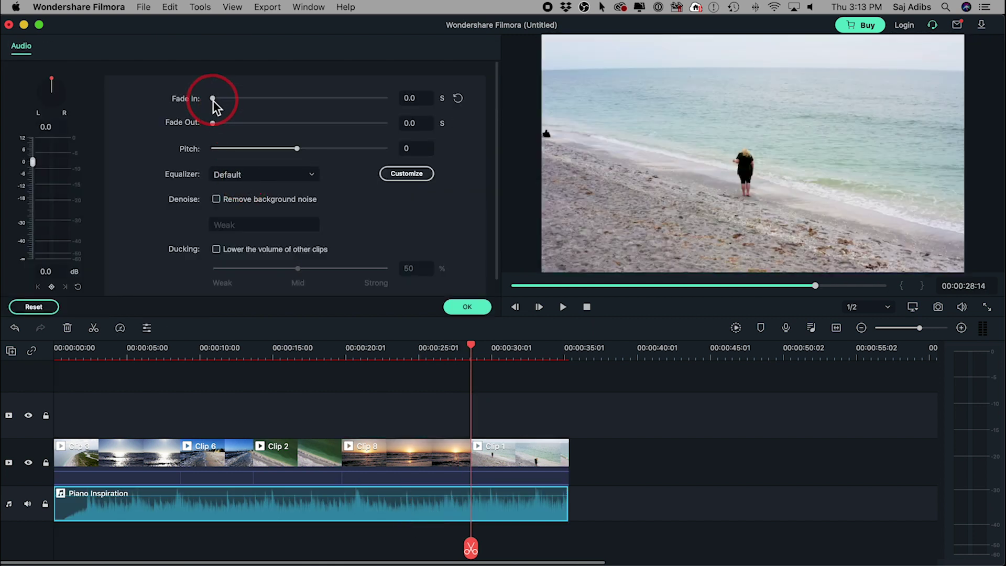
pyautogui.moveTo(237, 99); pyautogui.dragTo(216, 105)
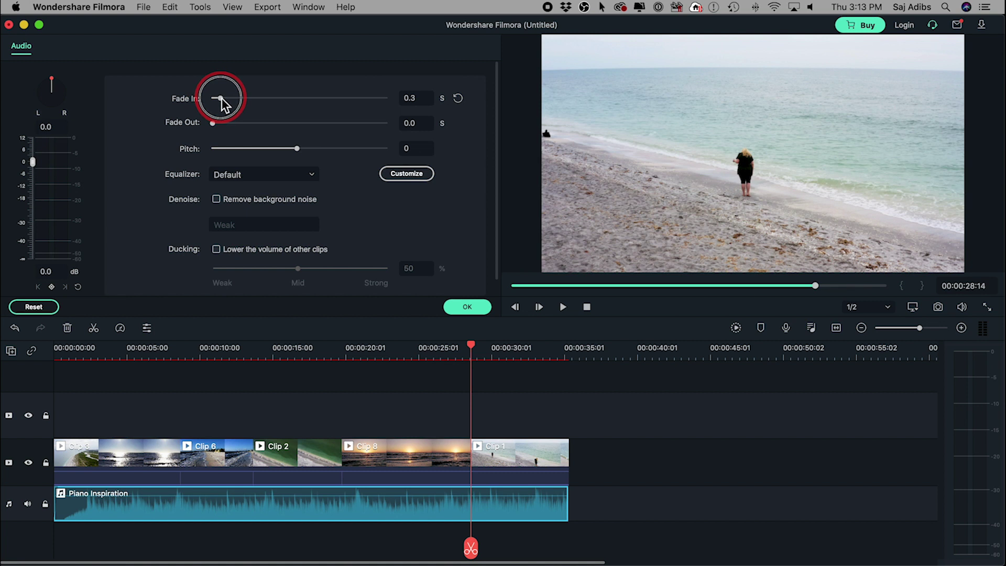
pyautogui.moveTo(238, 100); pyautogui.dragTo(247, 99)
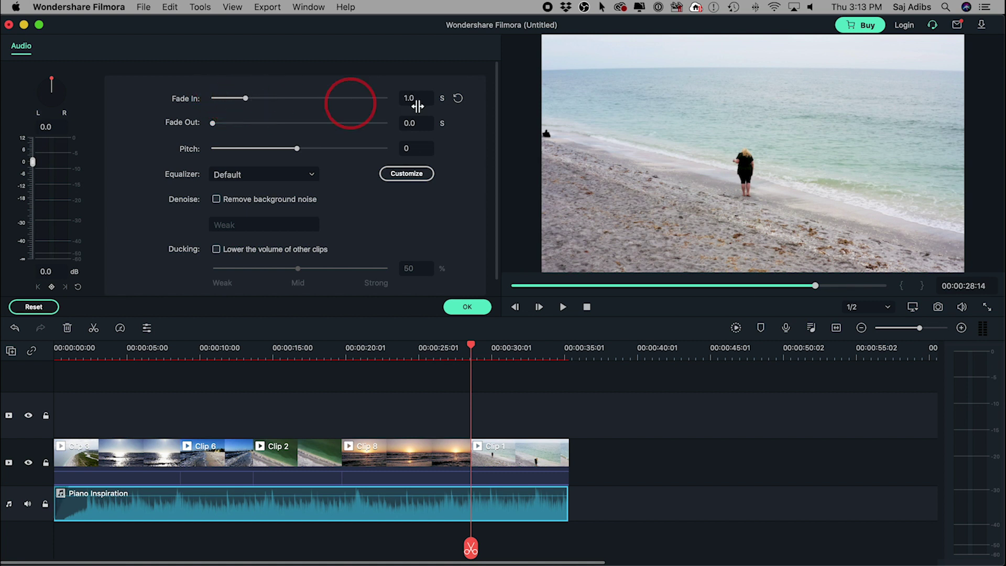
pyautogui.moveTo(215, 125); pyautogui.dragTo(279, 119)
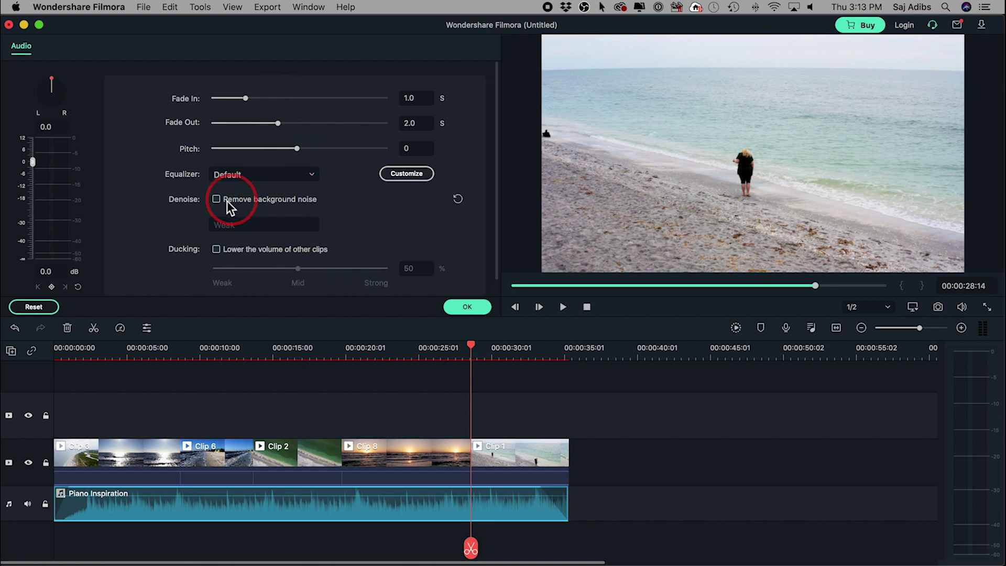
pyautogui.click(463, 307)
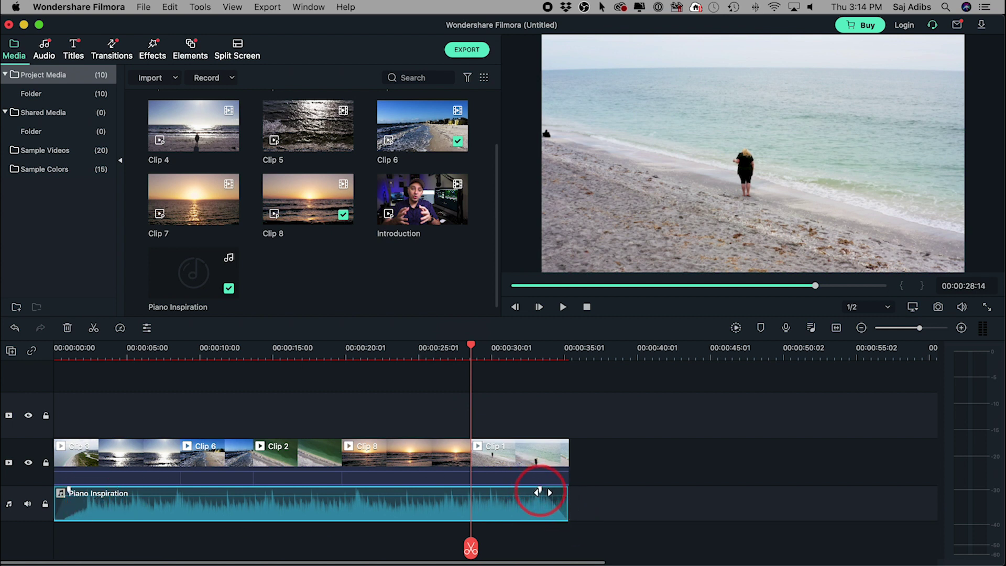
pyautogui.moveTo(538, 491)
pyautogui.mouseDown()
pyautogui.moveTo(512, 490)
pyautogui.moveTo(556, 491)
pyautogui.moveTo(532, 490)
pyautogui.mouseUp()
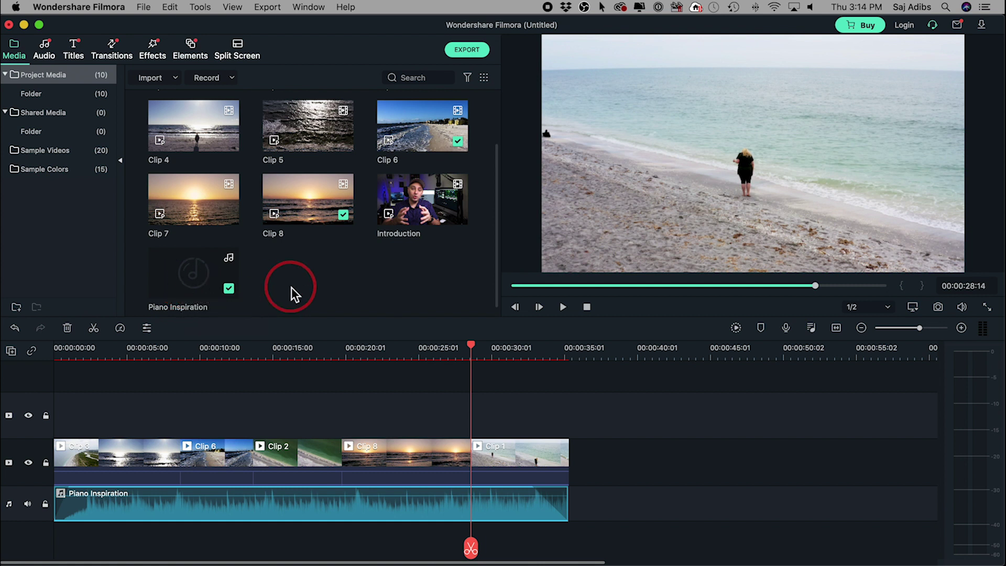
# - Add the included music track Appearing - Friends On The Way to the audio track right after Piano Inspiration
pyautogui.click(45, 51)
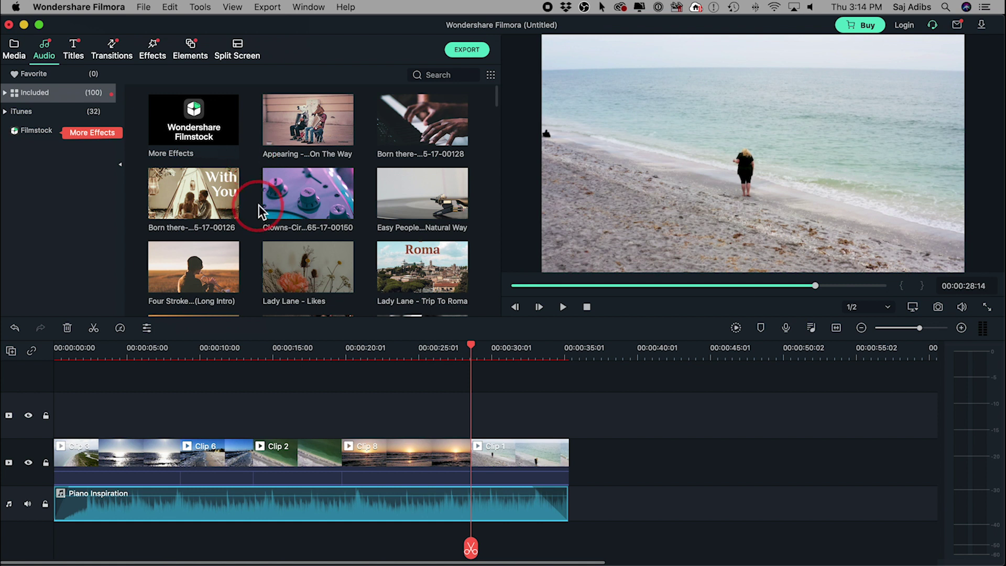
pyautogui.click(303, 129)
pyautogui.moveTo(303, 128); pyautogui.dragTo(650, 530)
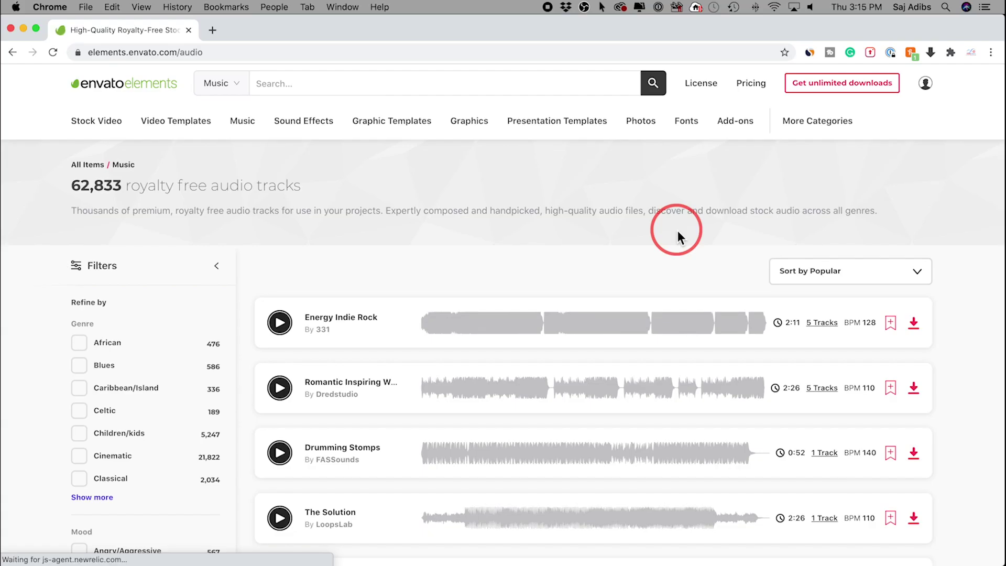
# - Look over the royalty-free music and stock video pages of Envato Elements in Chrome
pyautogui.scroll(-2, 678, 230)
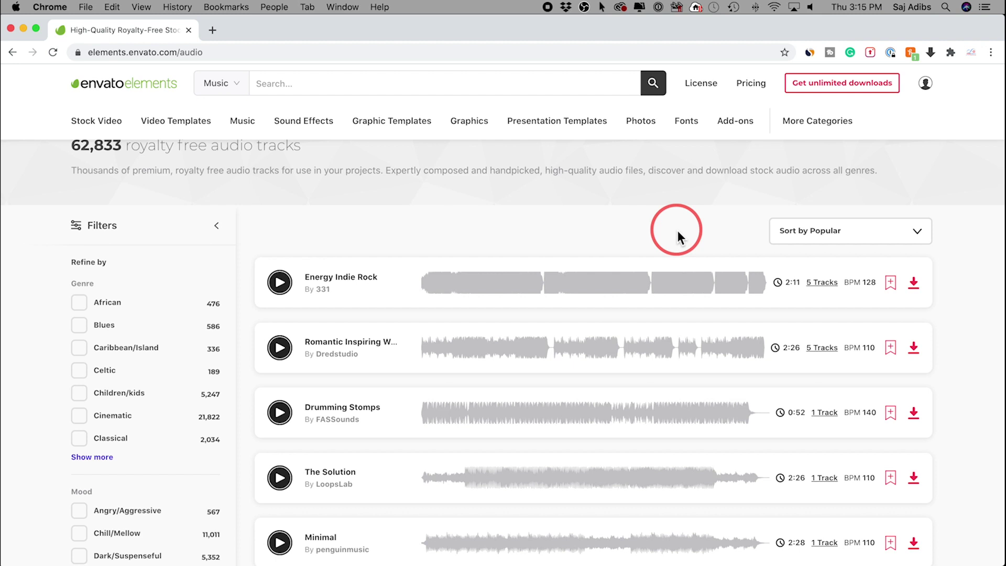
pyautogui.scroll(2, 678, 230)
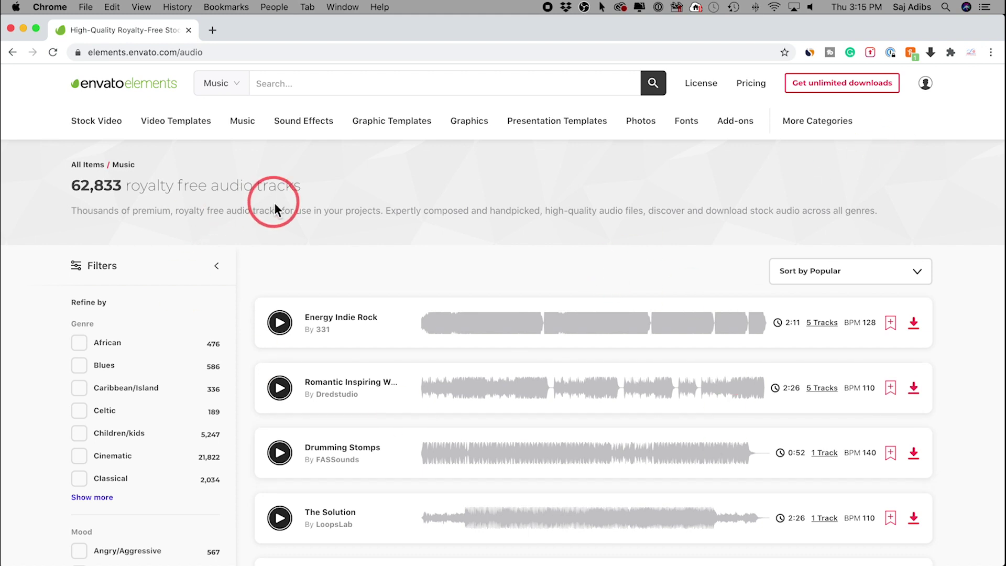
pyautogui.click(97, 123)
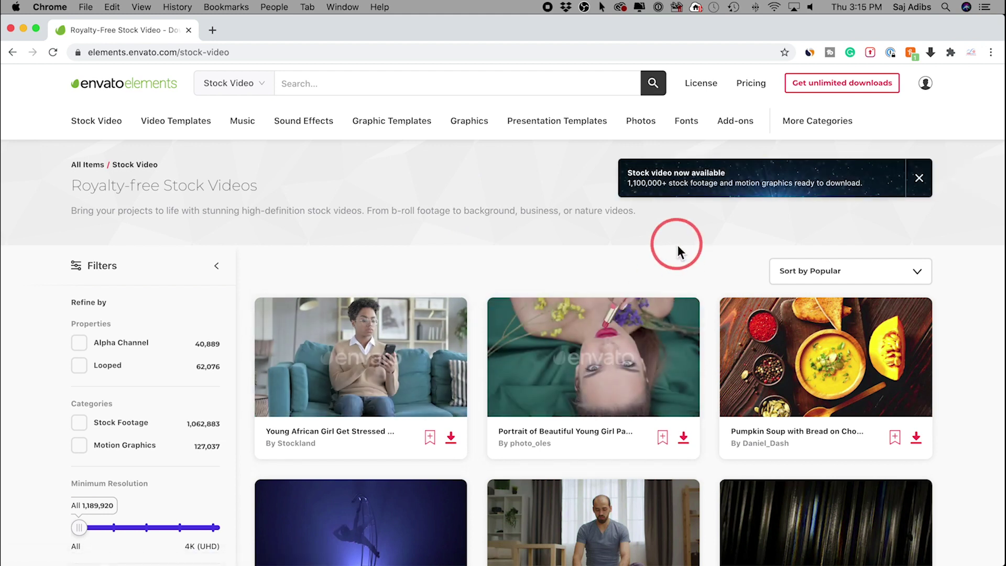
pyautogui.click(242, 120)
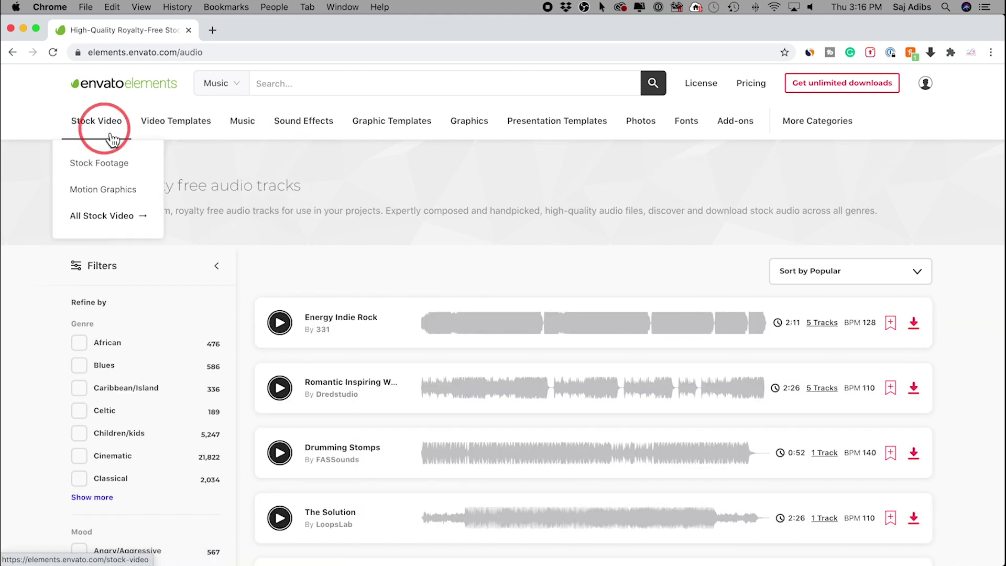
pyautogui.moveTo(495, 139)
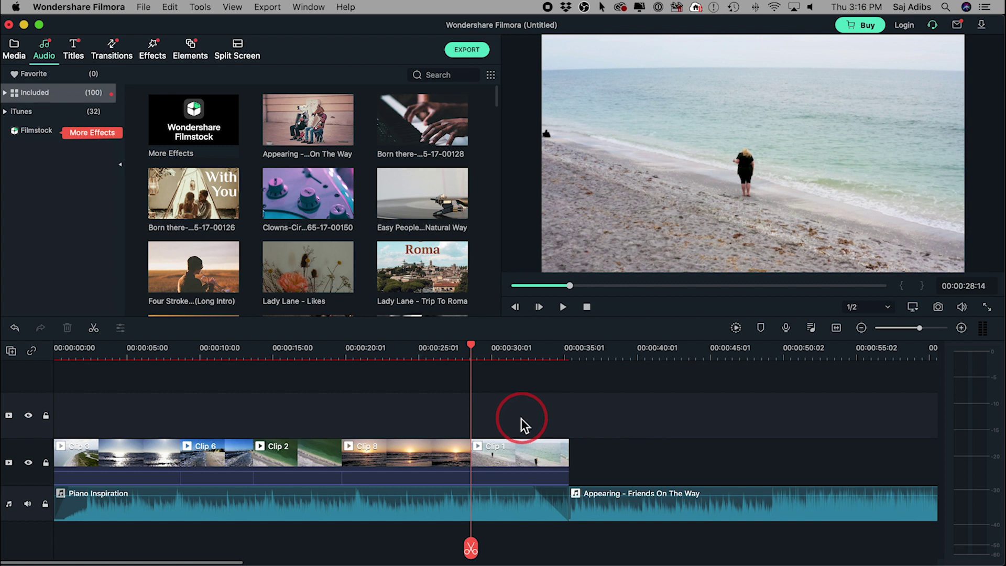
# - Back in Filmora, delete the Appearing - Friends On The Way music and move the playhead to about 33 seconds
pyautogui.click(650, 511)
pyautogui.press('Delete')
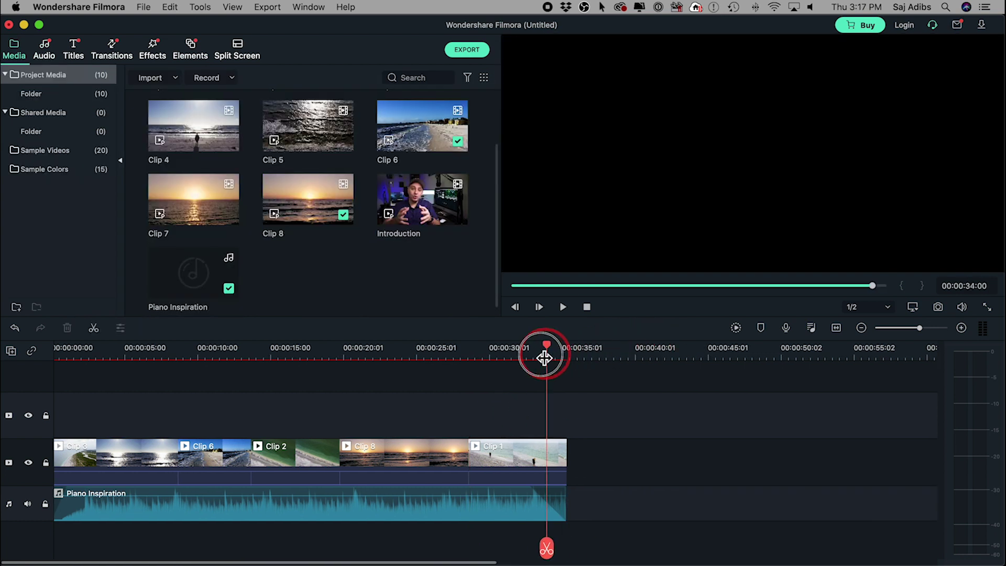
pyautogui.moveTo(544, 353); pyautogui.dragTo(536, 389)
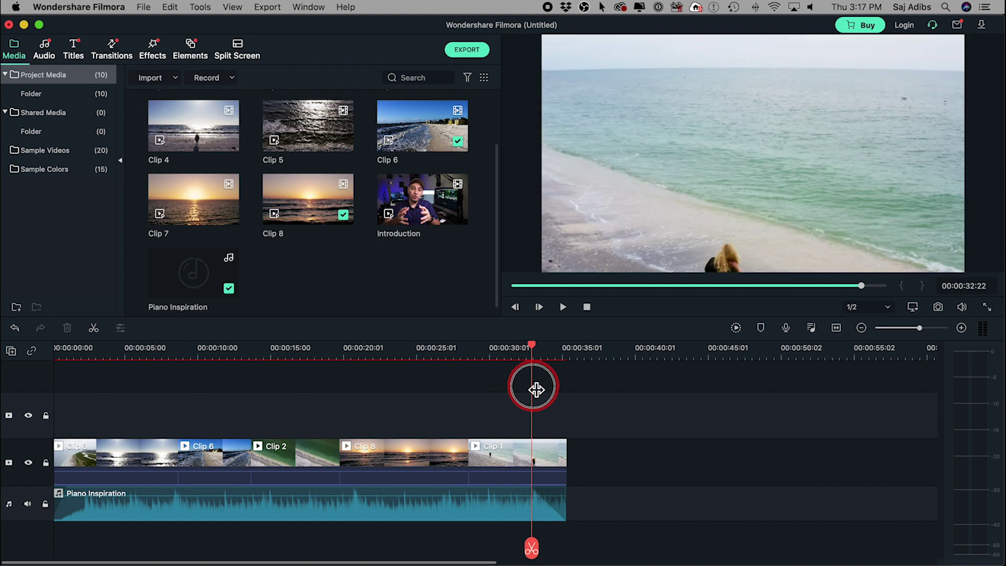
# - Add the Callout 1 title above the first clip at the start of the timeline
pyautogui.click(47, 53)
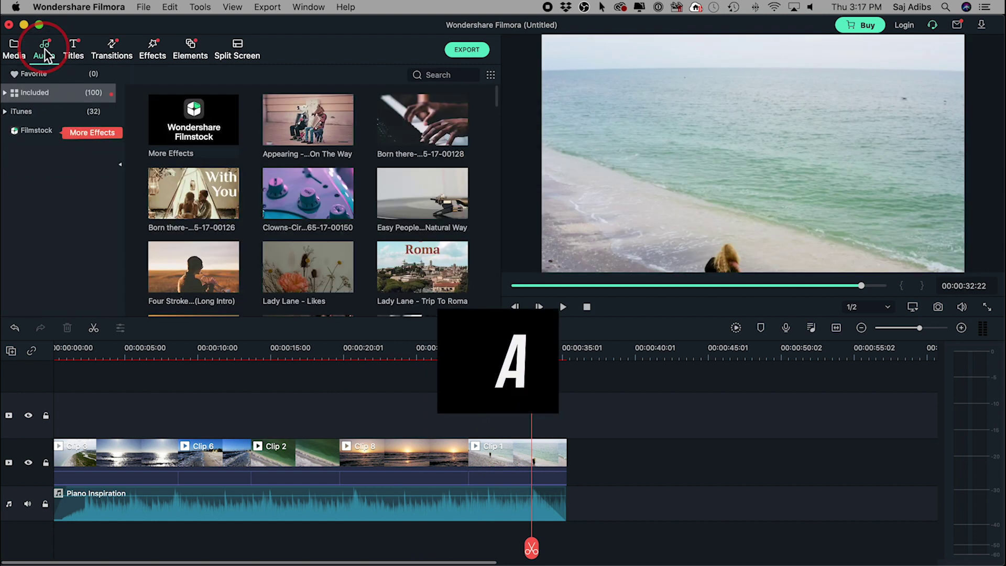
pyautogui.click(76, 52)
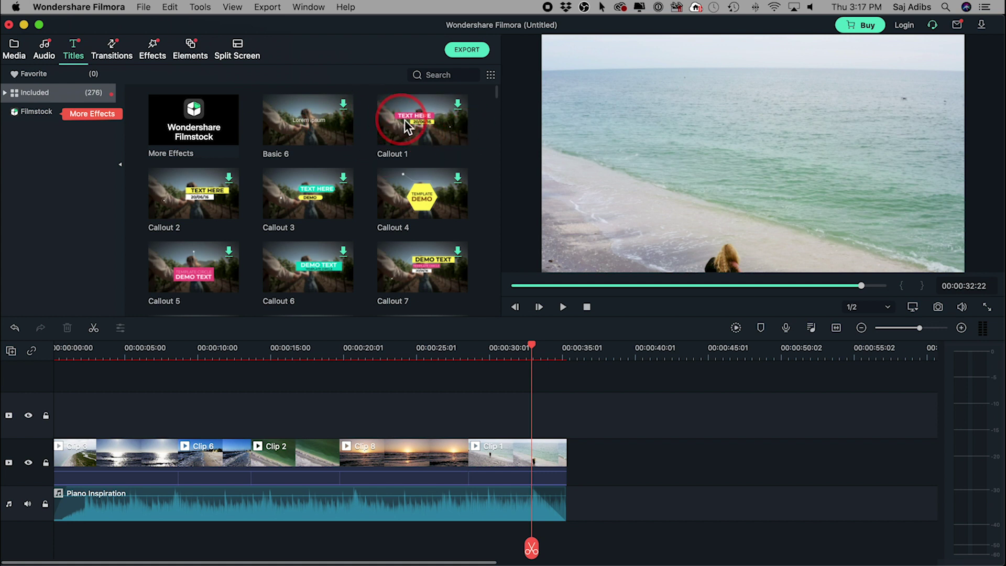
pyautogui.moveTo(422, 123); pyautogui.dragTo(58, 419)
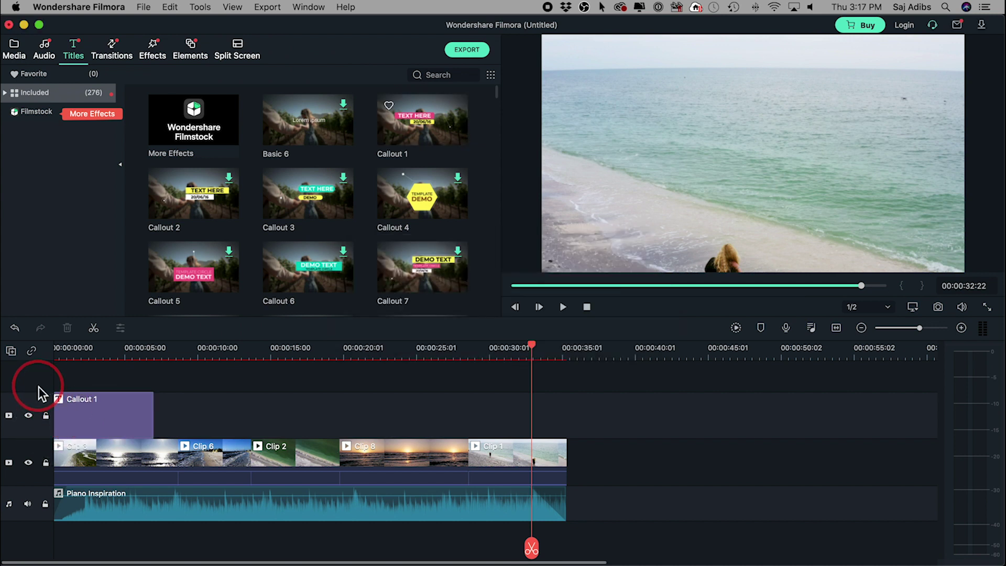
# - Move the Callout 1 title up to a higher track and back to the track directly above the clips
pyautogui.moveTo(108, 426); pyautogui.dragTo(111, 399)
pyautogui.scroll(1, 93, 406)
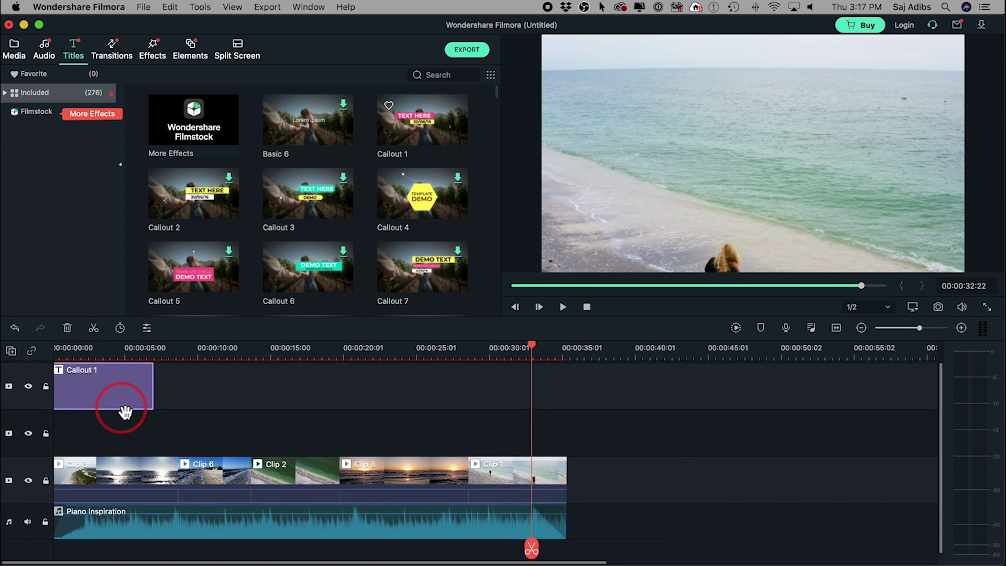
pyautogui.moveTo(106, 399); pyautogui.dragTo(97, 436)
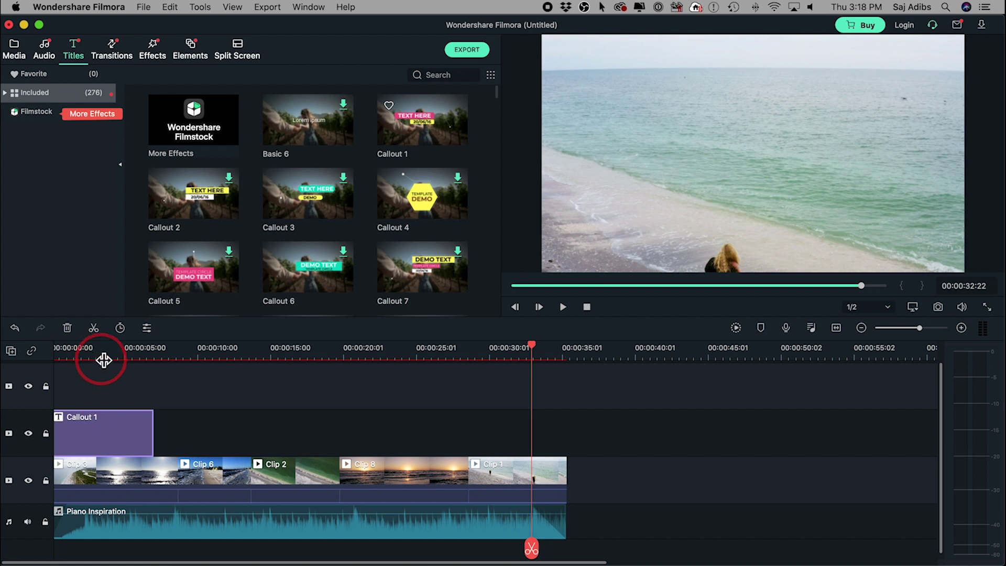
# - Play back the video with the Callout 1 title from the beginning and stop at about 4 seconds
pyautogui.moveTo(102, 359); pyautogui.dragTo(347, 363)
pyautogui.moveTo(141, 362); pyautogui.dragTo(42, 385)
pyautogui.click(161, 407)
pyautogui.press('space')
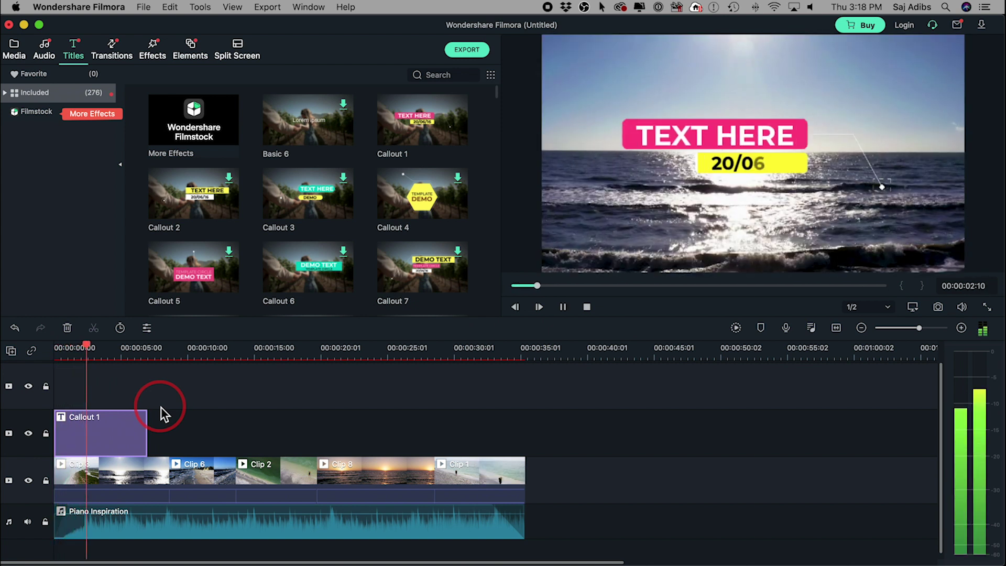
pyautogui.press('space')
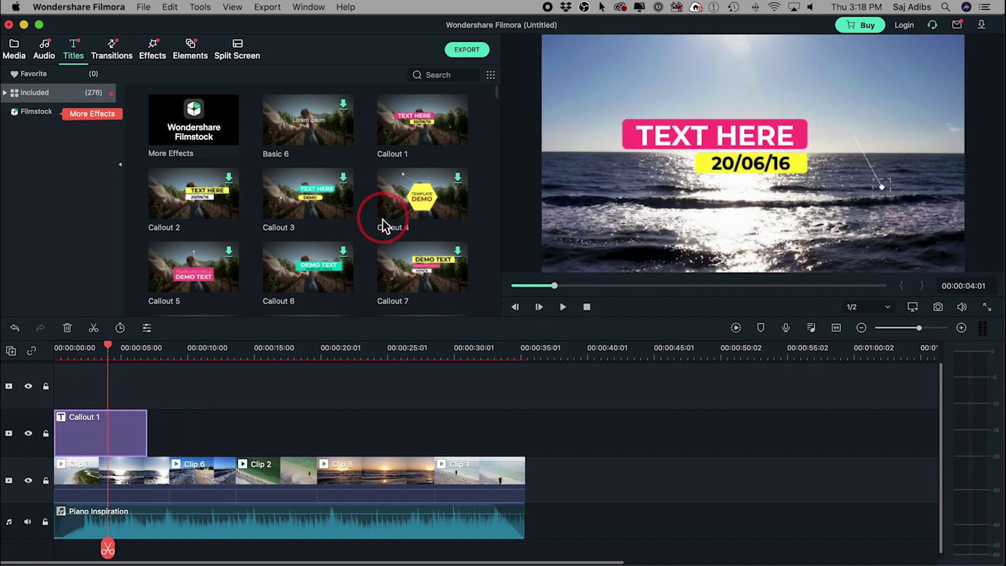
# - Delete the Callout 1 title, place the Title 2 template above the start of Clip 8, and preview it at about 22 seconds
pyautogui.scroll(-2, 377, 220)
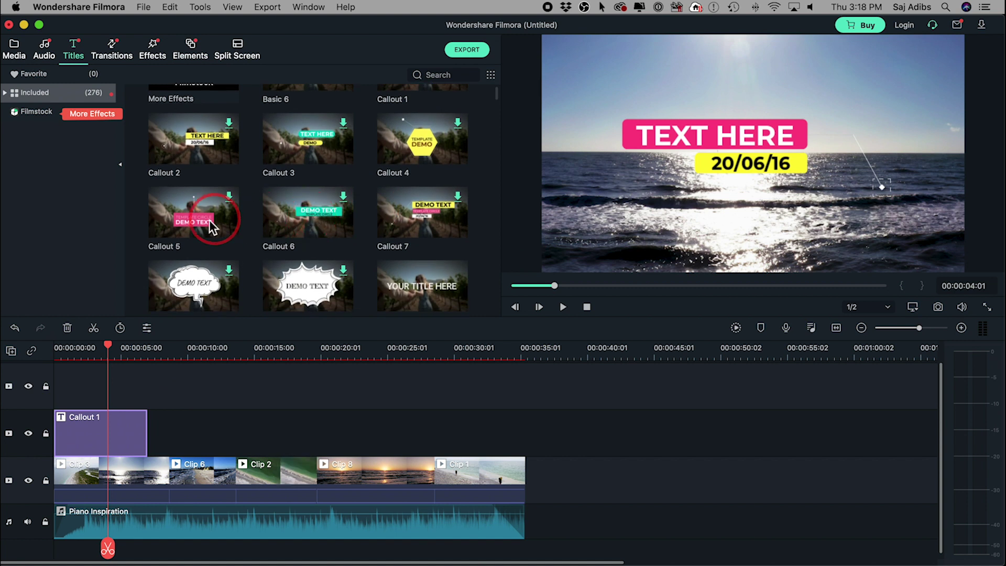
pyautogui.scroll(-3, 210, 229)
pyautogui.scroll(-3, 211, 229)
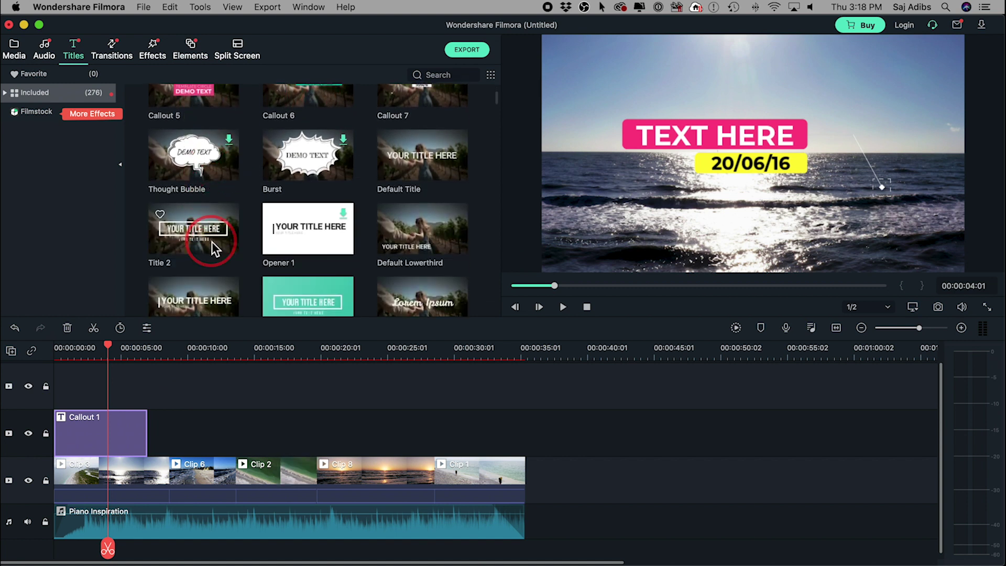
pyautogui.moveTo(184, 232); pyautogui.dragTo(113, 434)
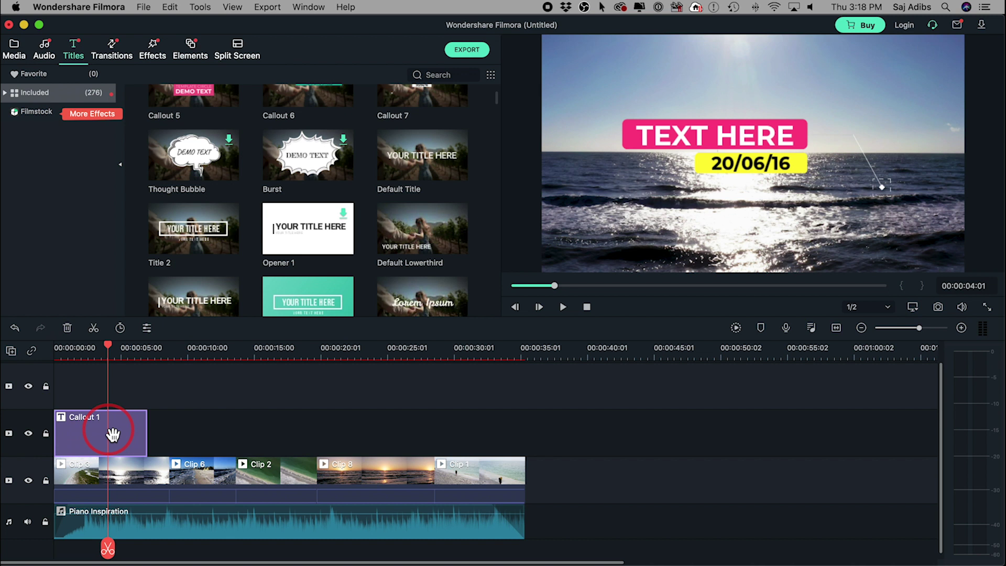
pyautogui.press('Delete')
pyautogui.moveTo(198, 232); pyautogui.dragTo(366, 426)
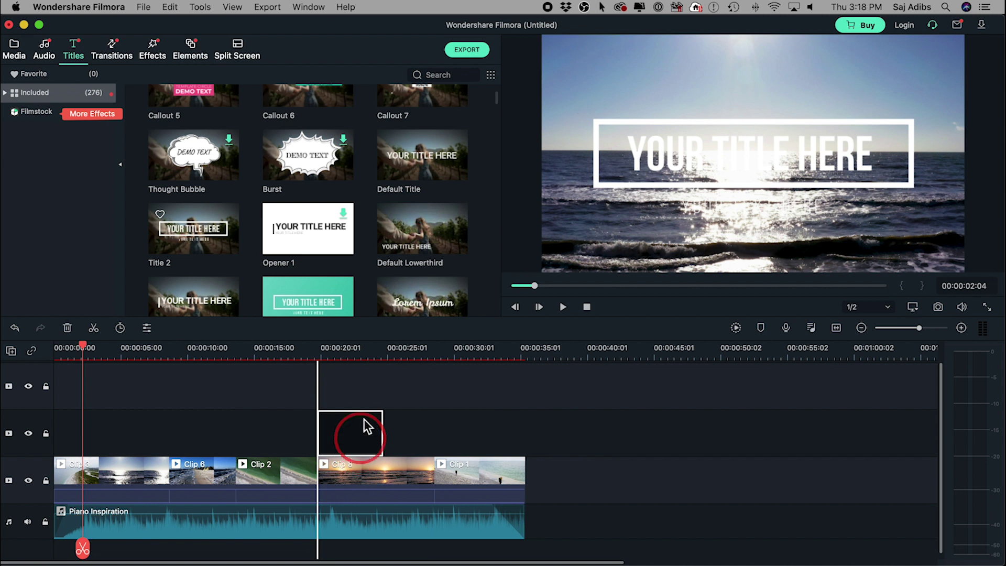
pyautogui.click(350, 356)
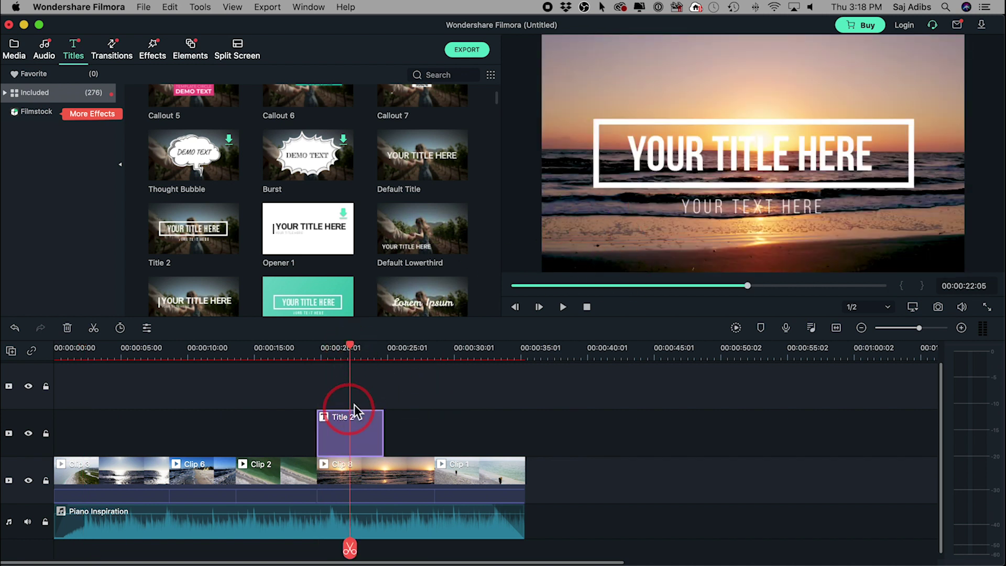
pyautogui.scroll(-15, 387, 242)
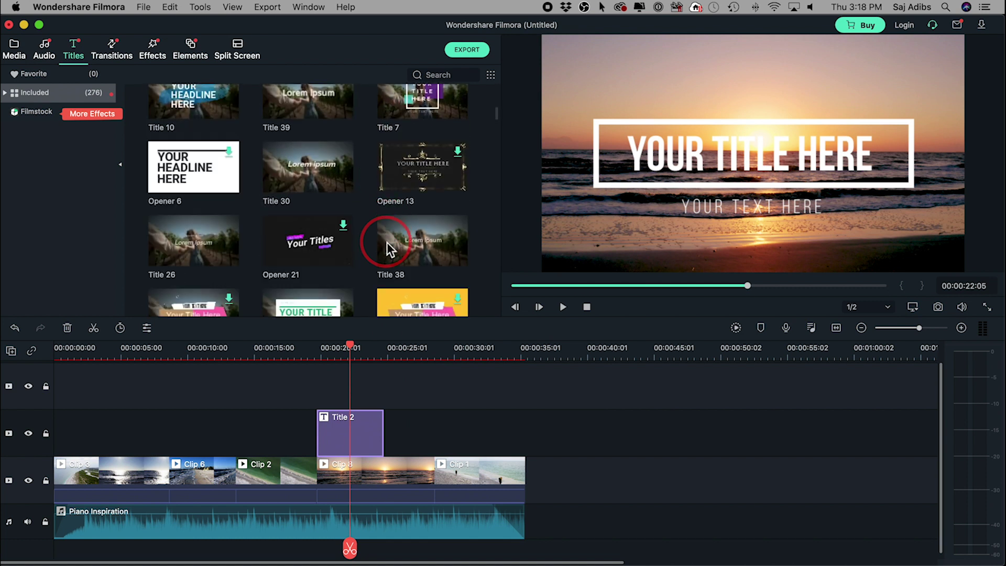
pyautogui.scroll(-15, 387, 242)
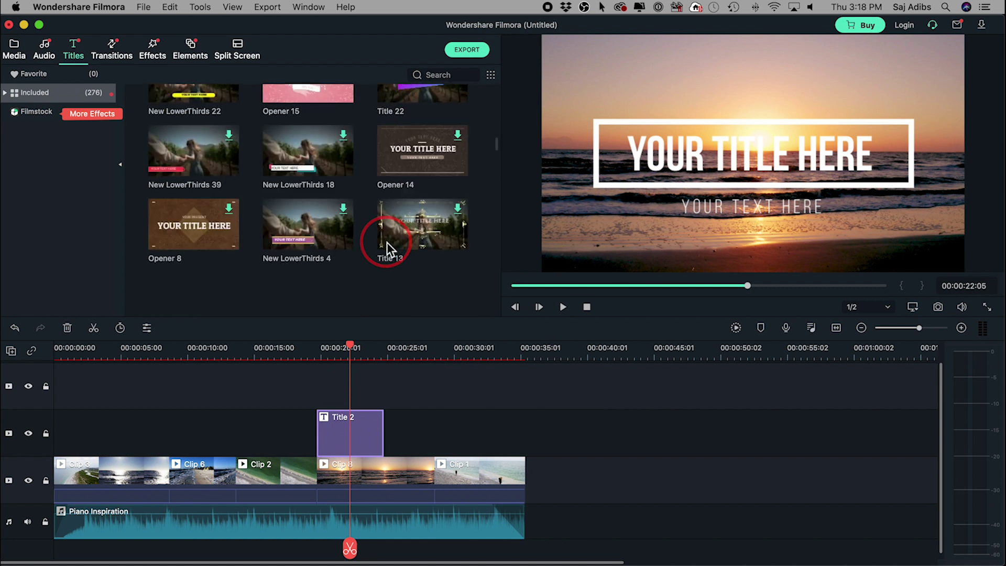
pyautogui.scroll(-15, 386, 242)
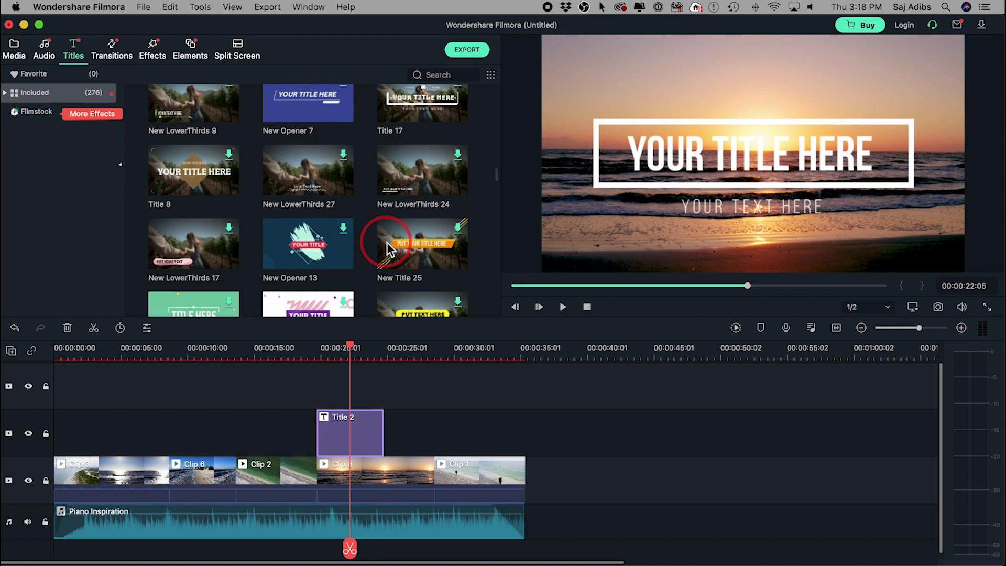
# - Replace the main text of the Title 2 title above Clip 8 with "Trip to Florida"
pyautogui.doubleClick(348, 437)
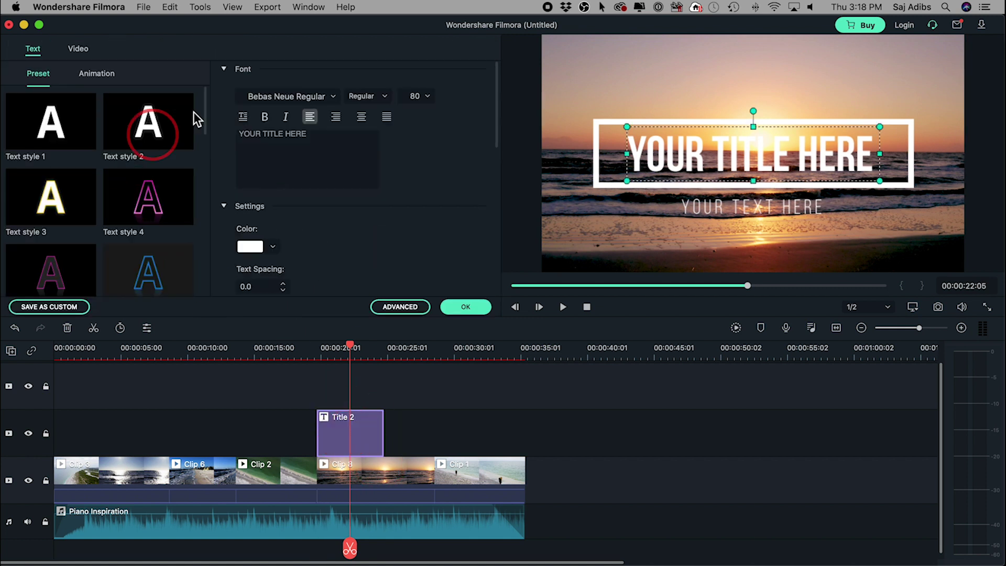
pyautogui.scroll(-1, 314, 162)
pyautogui.click(321, 145)
pyautogui.press('super+a')
pyautogui.write('Trip to Florida')
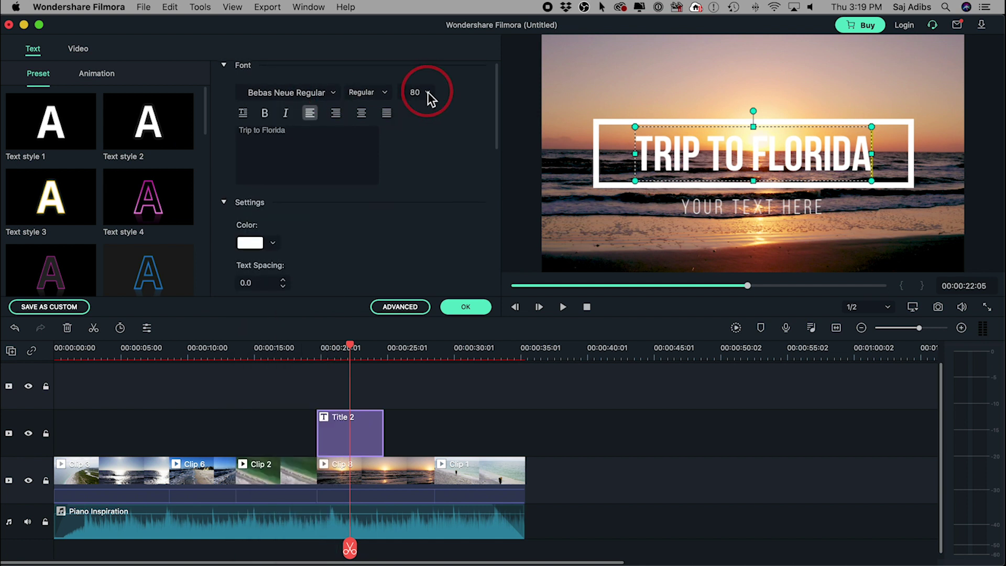
# - Try a dark grey colour on the title text and return it to near white
pyautogui.scroll(-2, 319, 224)
pyautogui.click(254, 192)
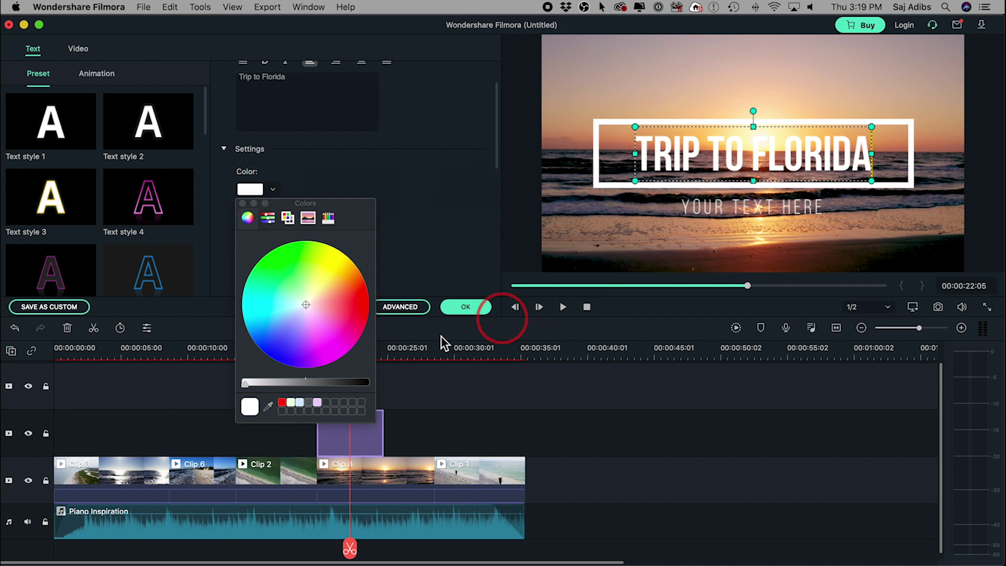
pyautogui.moveTo(355, 381); pyautogui.dragTo(312, 407)
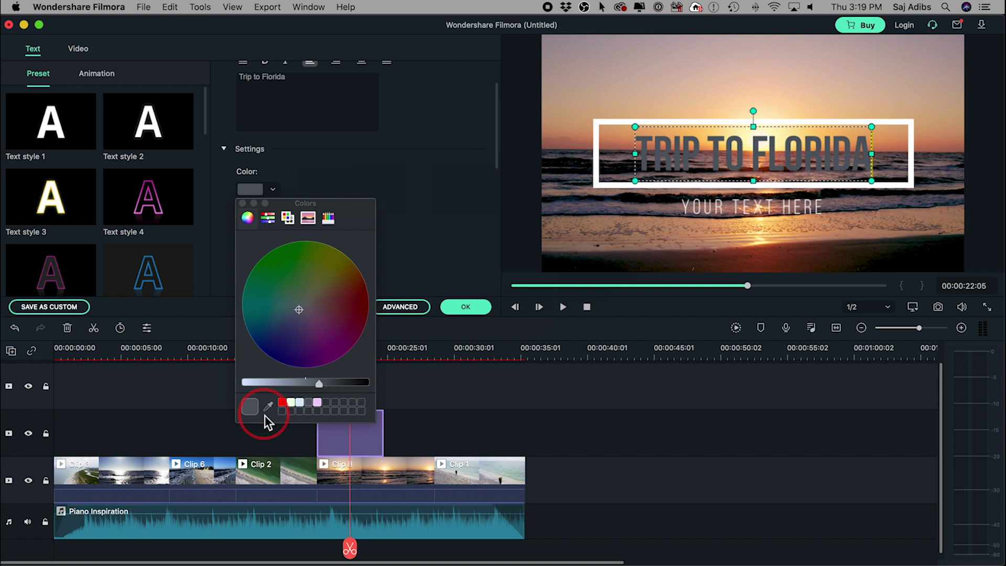
pyautogui.moveTo(258, 387); pyautogui.dragTo(243, 369)
pyautogui.moveTo(308, 306); pyautogui.dragTo(314, 269)
pyautogui.moveTo(303, 321); pyautogui.dragTo(307, 308)
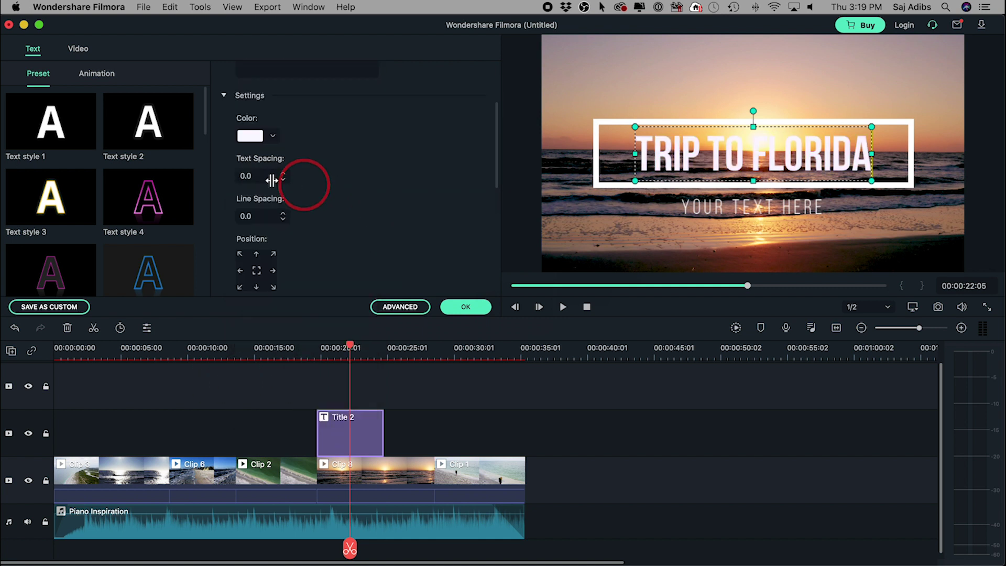
# - Try aligning the title text to the top and the left of the frame, and center it again
pyautogui.scroll(-2, 353, 194)
pyautogui.click(257, 198)
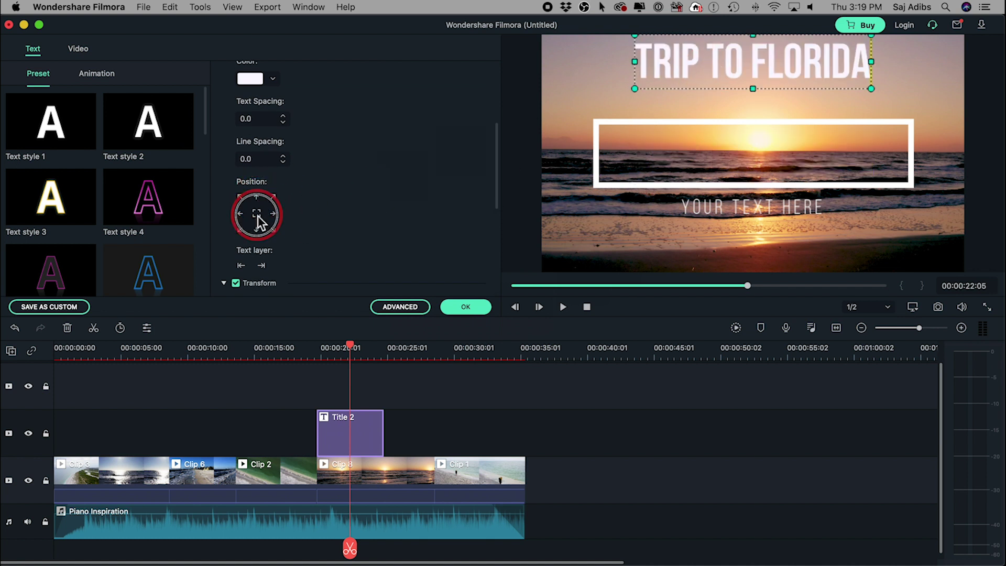
pyautogui.click(256, 214)
pyautogui.click(241, 214)
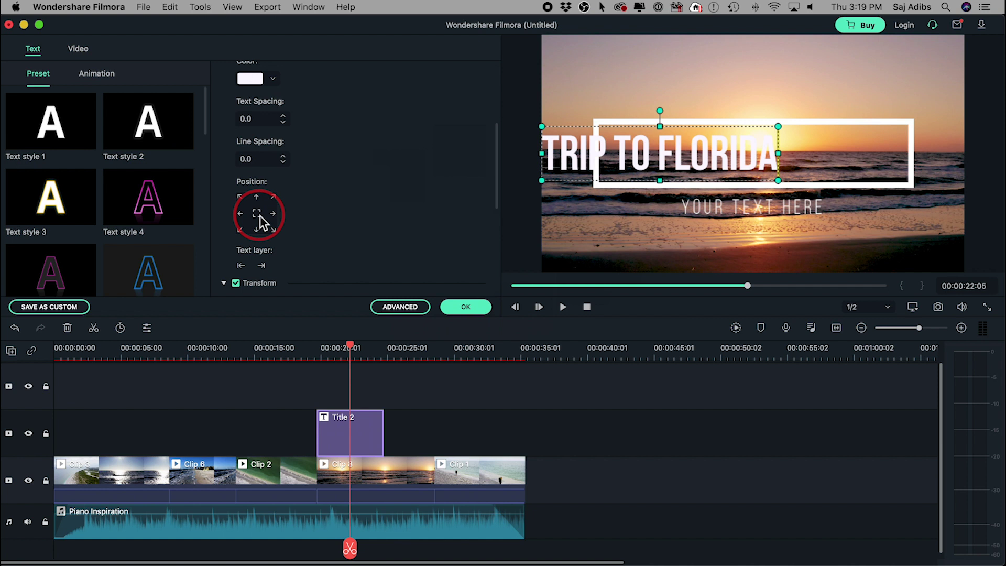
pyautogui.click(257, 213)
pyautogui.click(431, 197)
pyautogui.click(404, 175)
# - Set the title text's scale to 56.9 % and its Y position to -103.0
pyautogui.scroll(-5, 404, 175)
pyautogui.scroll(-2, 367, 178)
pyautogui.click(277, 210)
pyautogui.moveTo(278, 212)
pyautogui.mouseDown()
pyautogui.moveTo(262, 214)
pyautogui.moveTo(276, 209)
pyautogui.mouseUp()
pyautogui.click(254, 251)
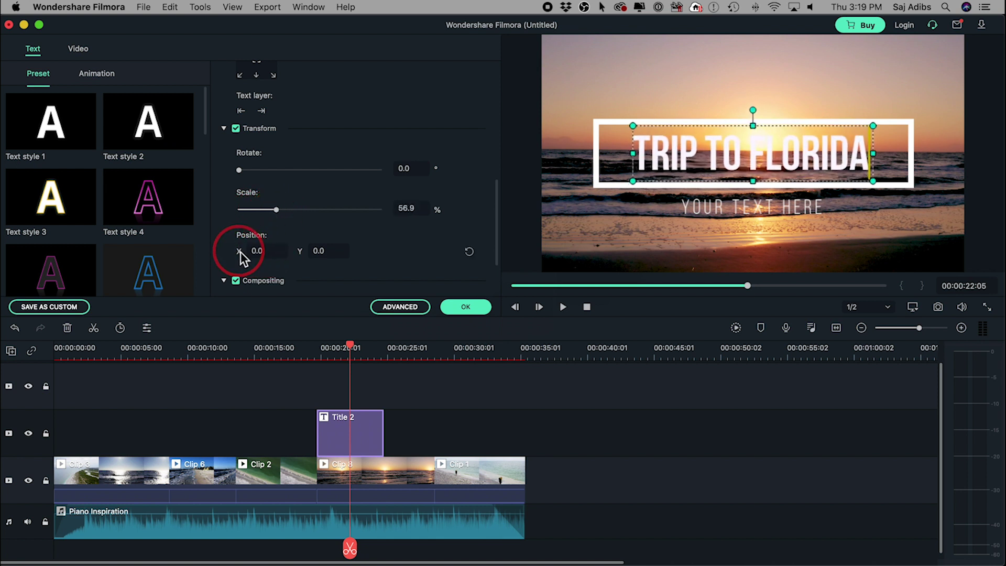
pyautogui.moveTo(271, 253)
pyautogui.mouseDown()
pyautogui.moveTo(314, 254)
pyautogui.moveTo(253, 242)
pyautogui.moveTo(252, 257)
pyautogui.moveTo(264, 254)
pyautogui.mouseUp()
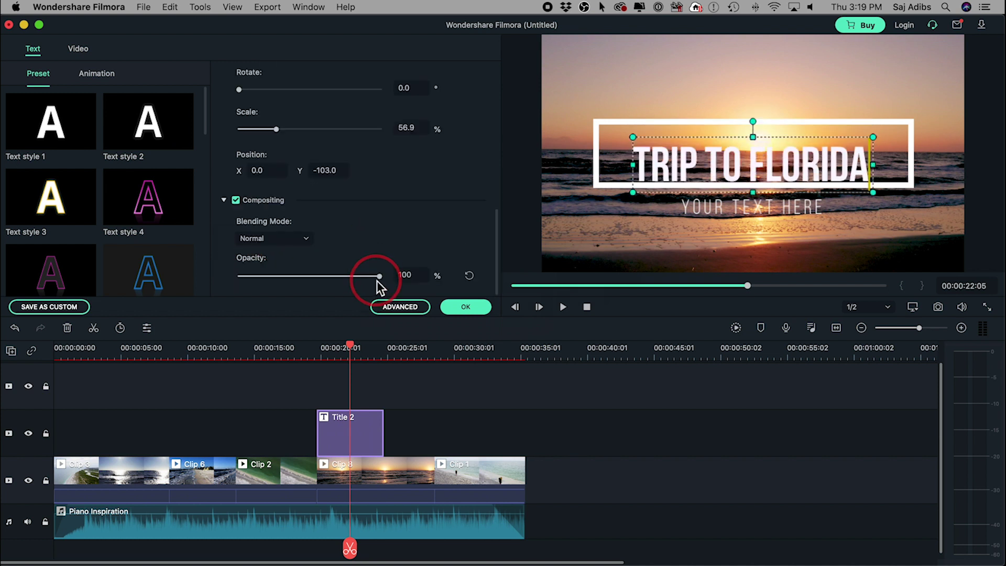
# - Set the title text's blending mode to Darken at 100 % opacity and accept the title edits
pyautogui.moveTo(380, 277)
pyautogui.mouseDown()
pyautogui.moveTo(292, 278)
pyautogui.moveTo(382, 283)
pyautogui.mouseUp()
pyautogui.click(294, 240)
pyautogui.click(278, 256)
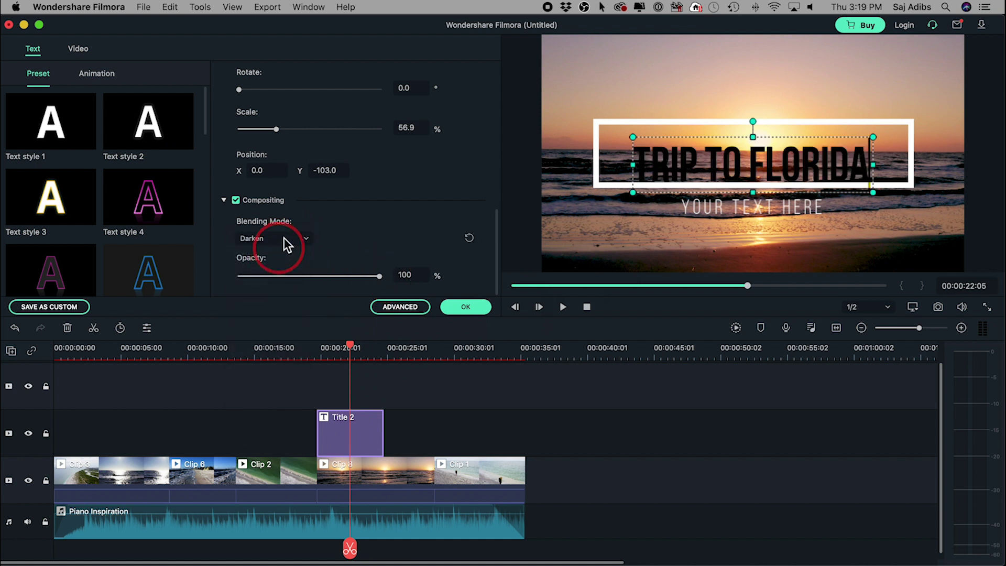
pyautogui.click(283, 240)
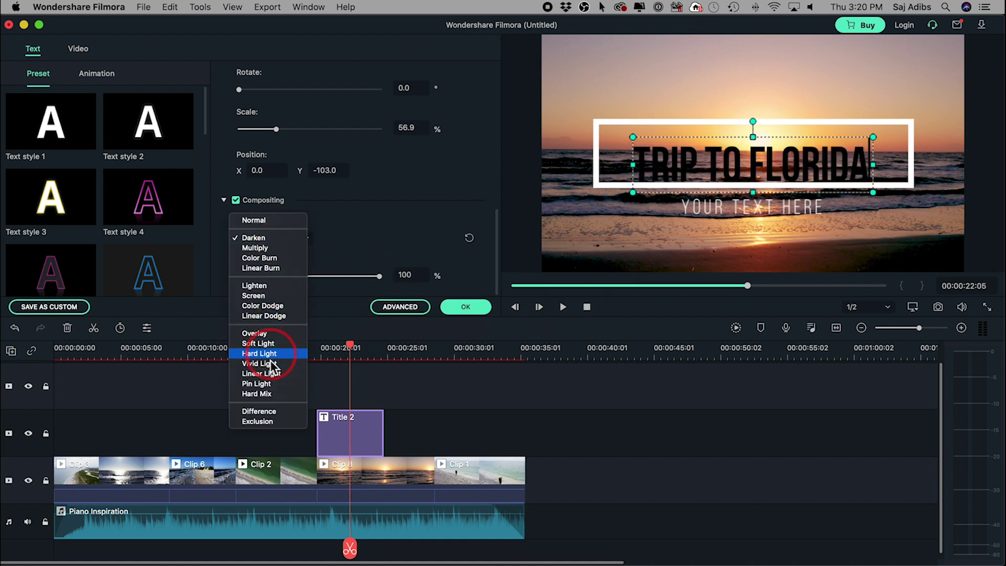
pyautogui.click(398, 244)
pyautogui.click(466, 307)
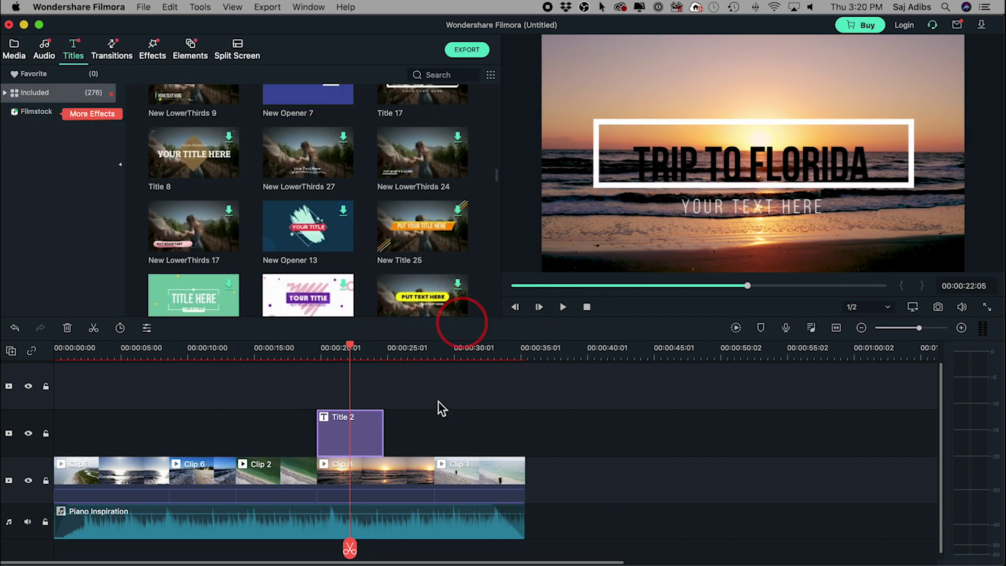
# - Delete the Title 2 title from above Clip 8
pyautogui.click(353, 444)
pyautogui.press('Delete')
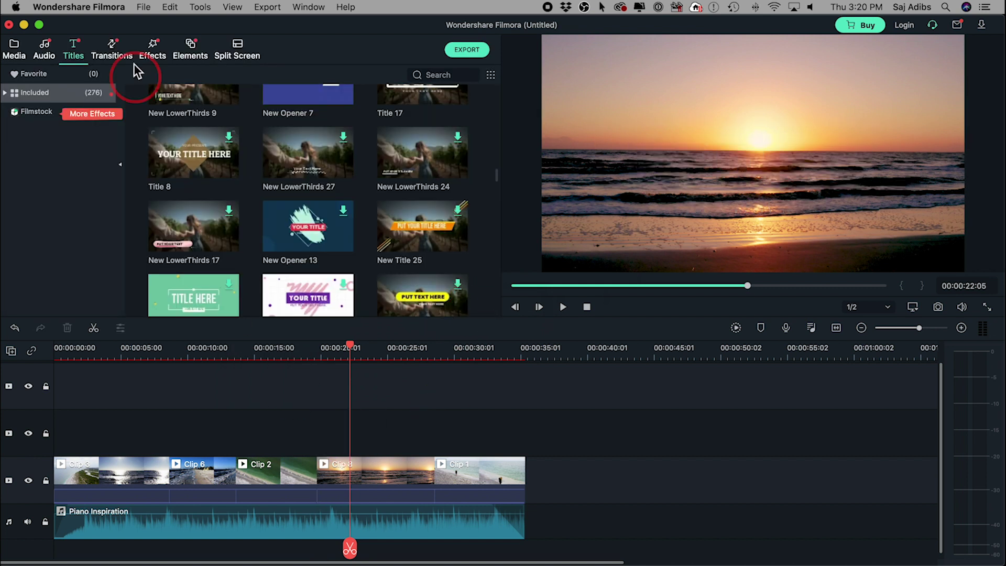
# - Try out the Credit 5 title above the start of Clip 8, view its text and animation options, and delete it
pyautogui.moveTo(497, 178); pyautogui.dragTo(487, 301)
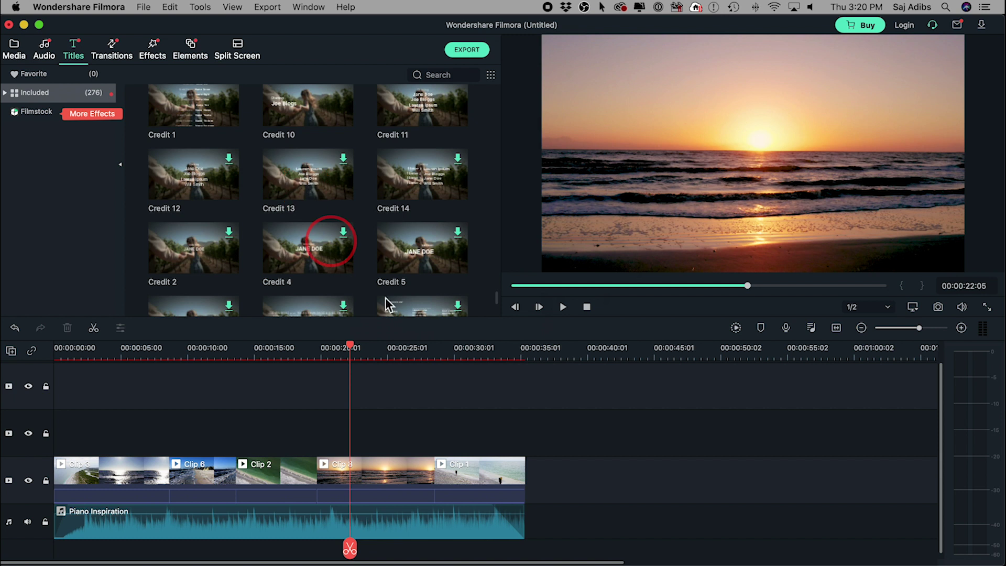
pyautogui.moveTo(435, 260); pyautogui.dragTo(320, 452)
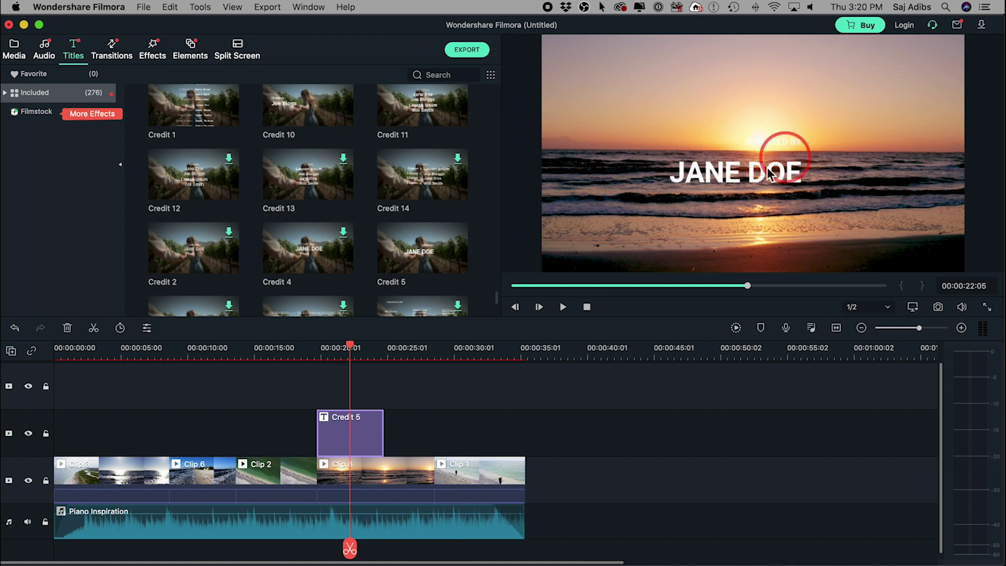
pyautogui.moveTo(356, 435); pyautogui.dragTo(364, 434)
pyautogui.doubleClick(363, 433)
pyautogui.moveTo(250, 135); pyautogui.dragTo(329, 153)
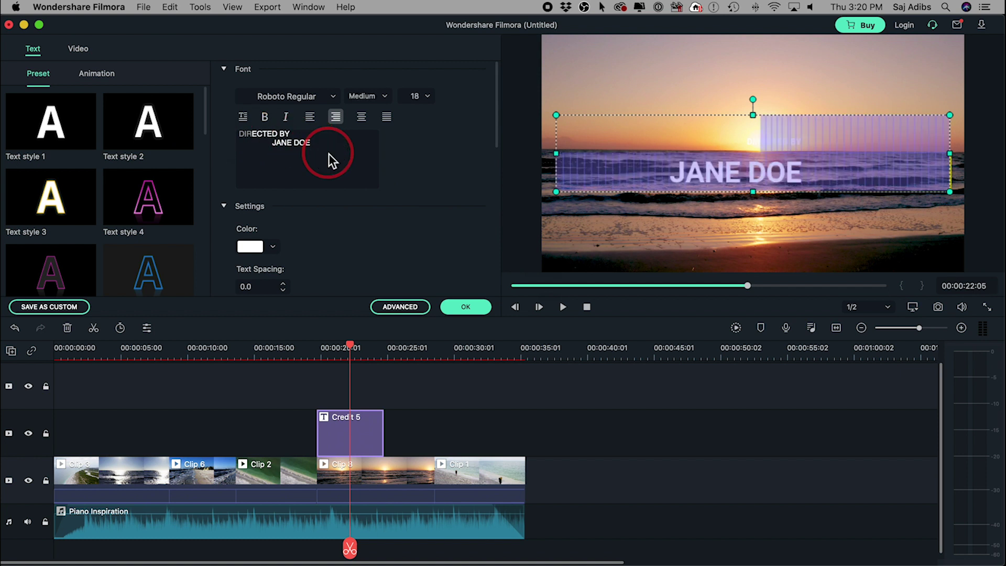
pyautogui.click(98, 75)
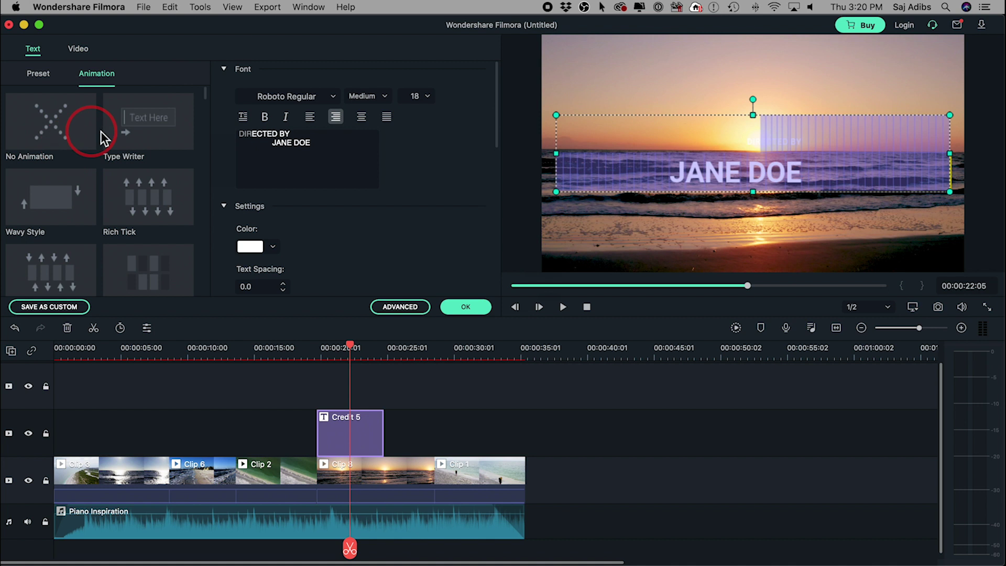
pyautogui.click(347, 441)
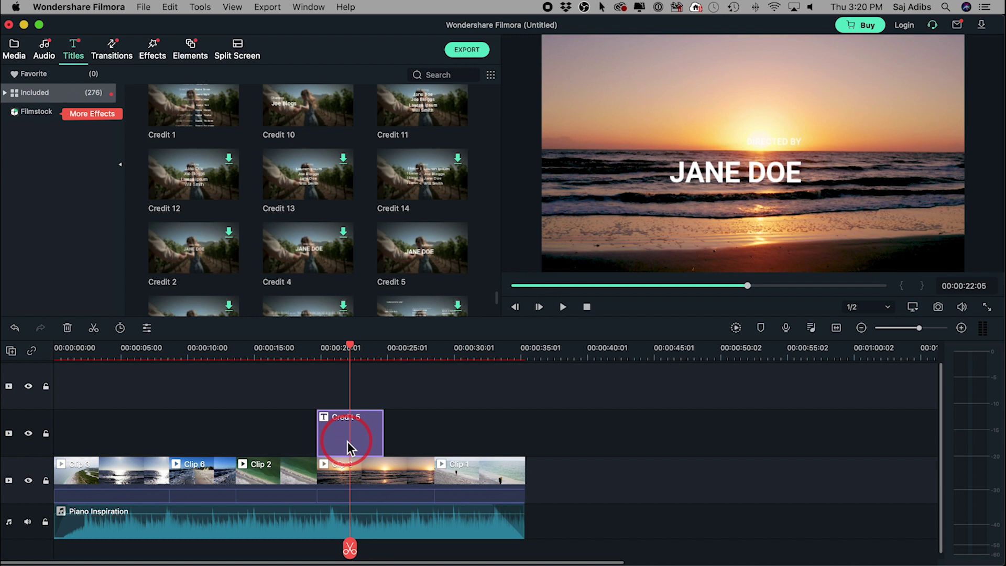
pyautogui.press('Delete')
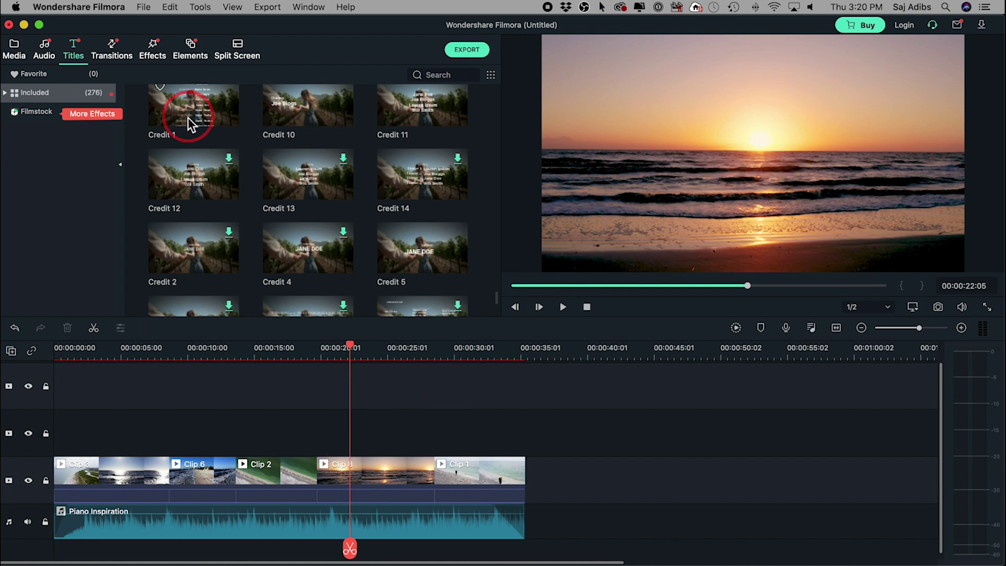
# - Browse the included transitions and play the library preview of the Dissolve transition
pyautogui.click(112, 52)
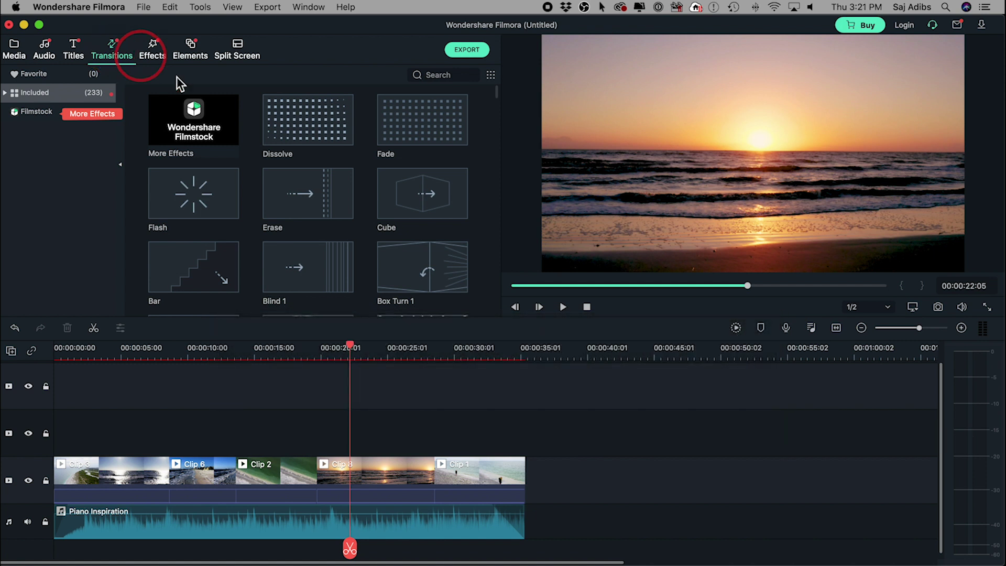
pyautogui.scroll(-15, 476, 155)
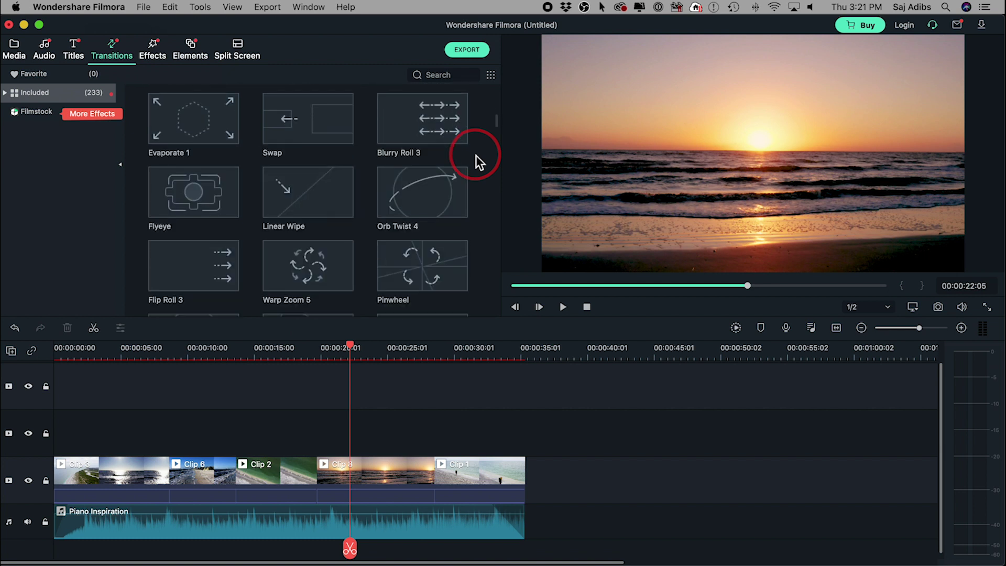
pyautogui.scroll(-10, 476, 156)
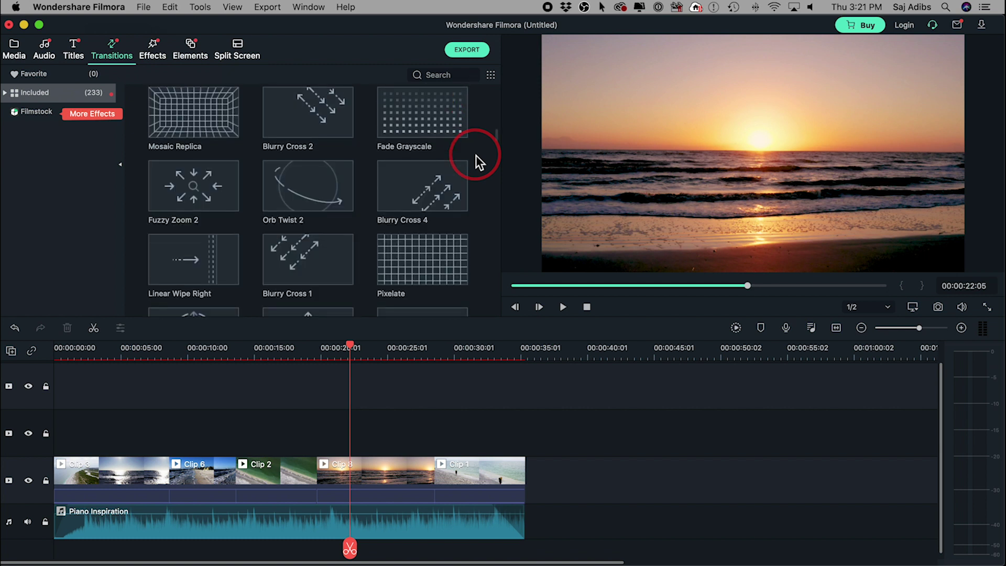
pyautogui.scroll(-10, 476, 155)
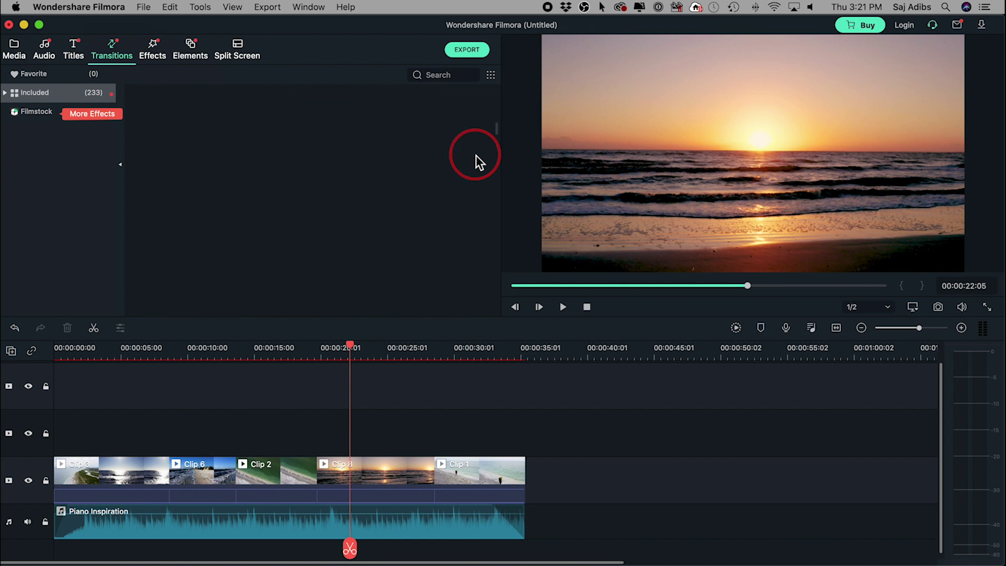
pyautogui.scroll(15, 475, 155)
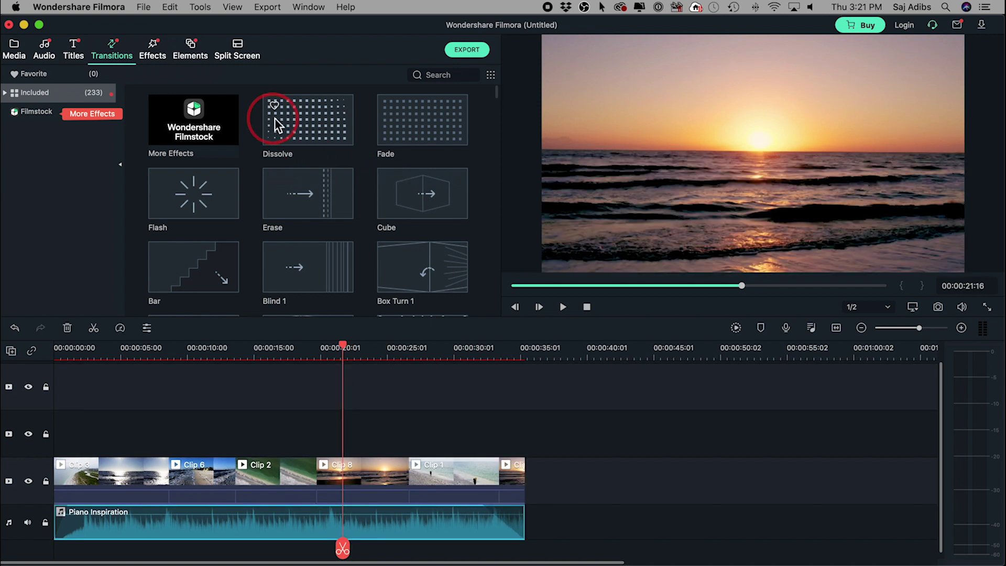
pyautogui.click(311, 125)
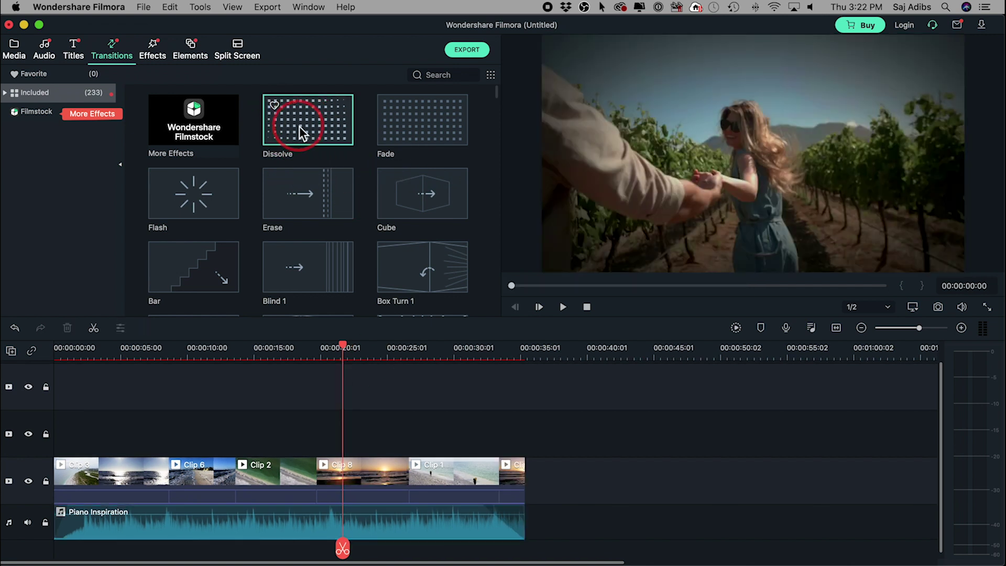
pyautogui.click(563, 307)
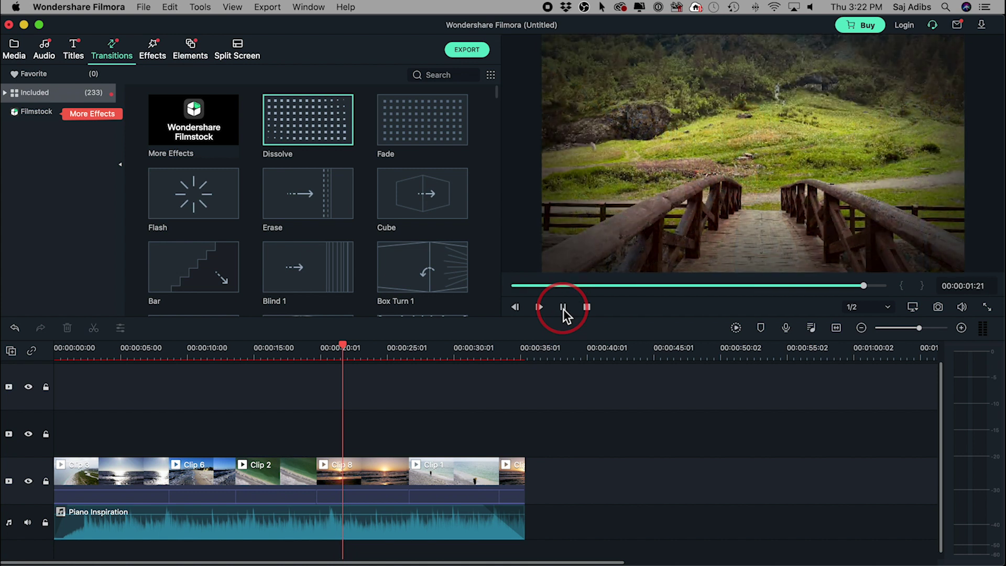
# - Apply the Dissolve transition between Clip 2 and Clip 8 and play it back on the timeline
pyautogui.moveTo(305, 128); pyautogui.dragTo(317, 474)
pyautogui.moveTo(346, 348); pyautogui.dragTo(299, 361)
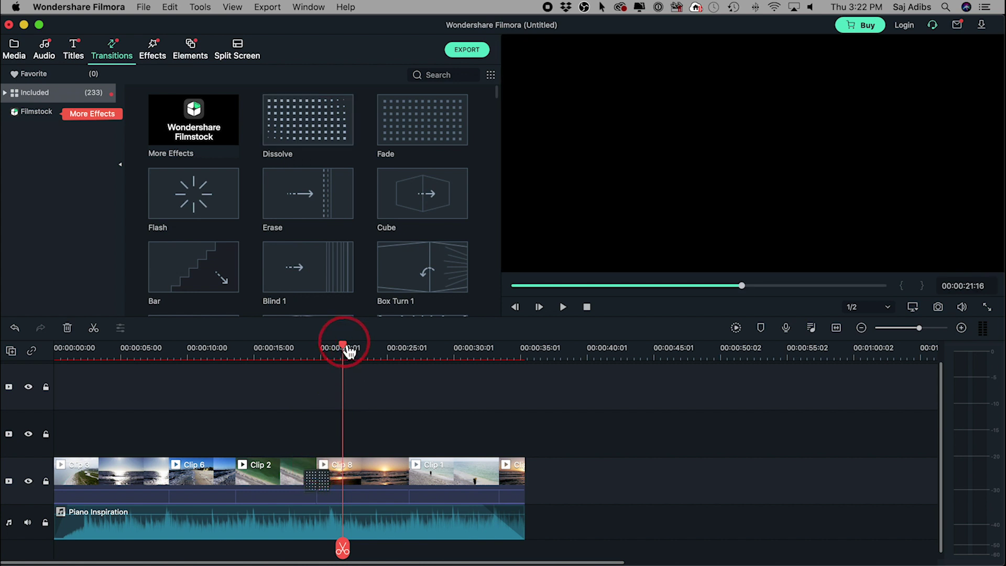
pyautogui.press('space')
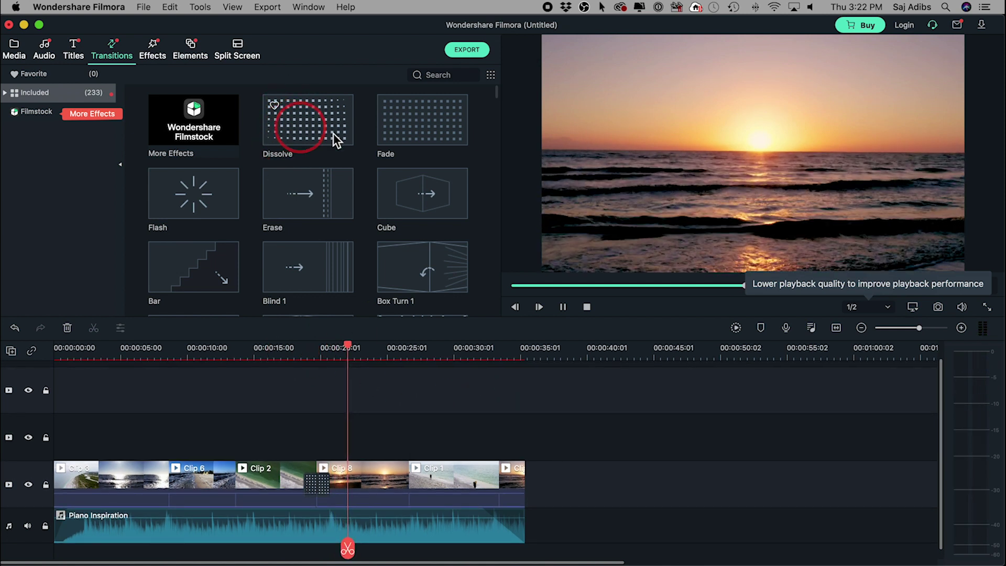
# - Apply the Fade transition between Clip 8 and Clip 1 and play it back from about 25 seconds
pyautogui.moveTo(405, 130); pyautogui.dragTo(414, 480)
pyautogui.moveTo(350, 349); pyautogui.dragTo(401, 359)
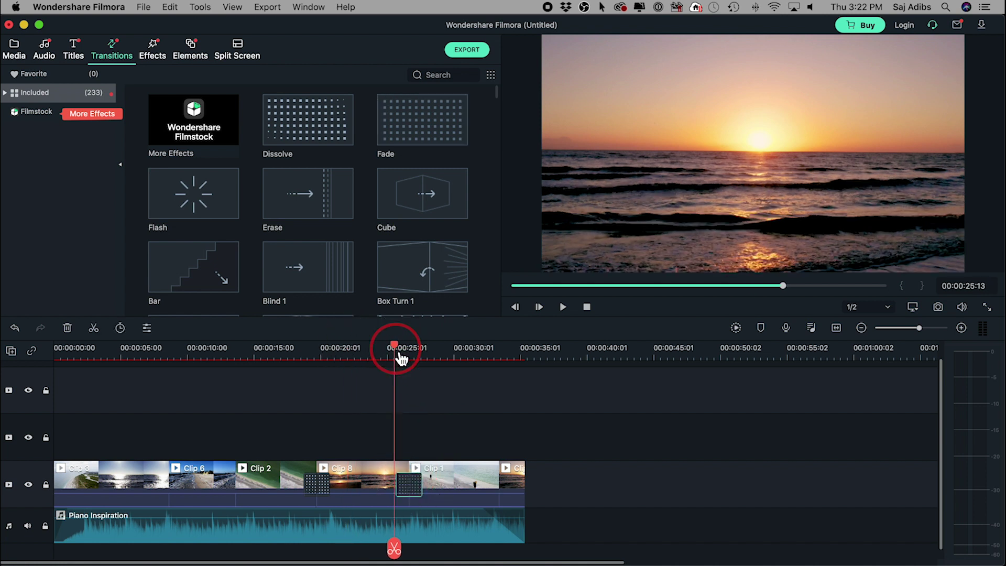
pyautogui.press('space')
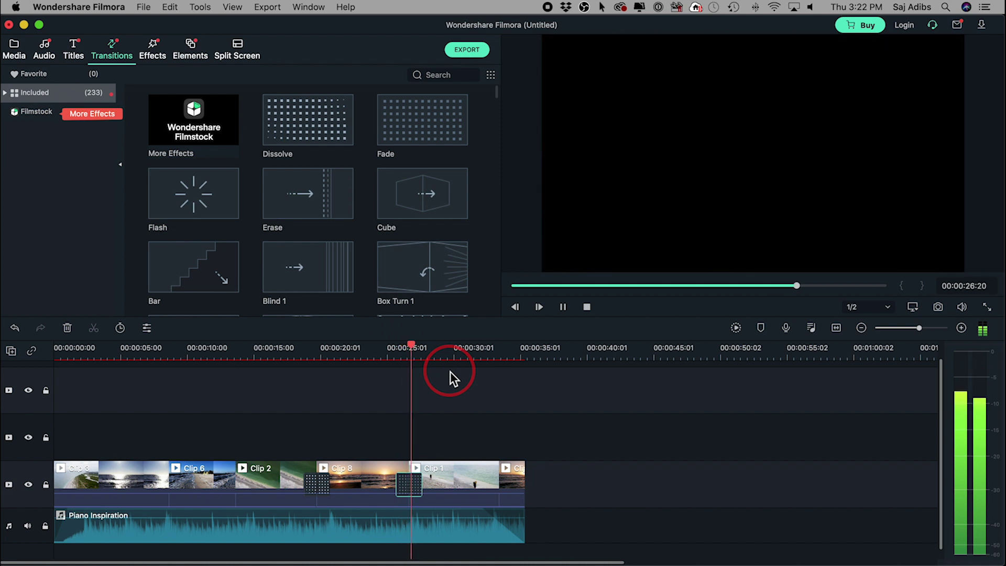
pyautogui.press('space')
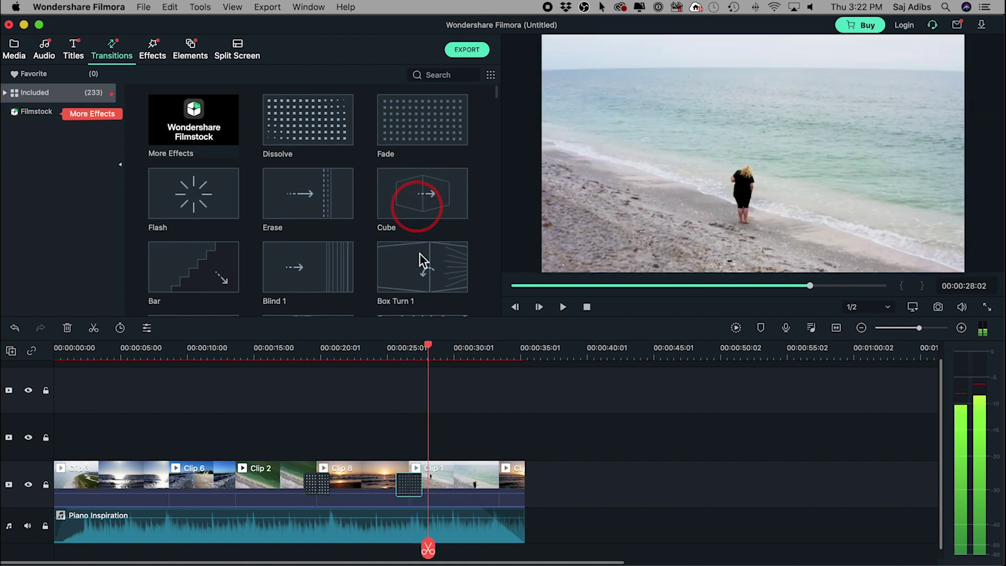
pyautogui.click(399, 435)
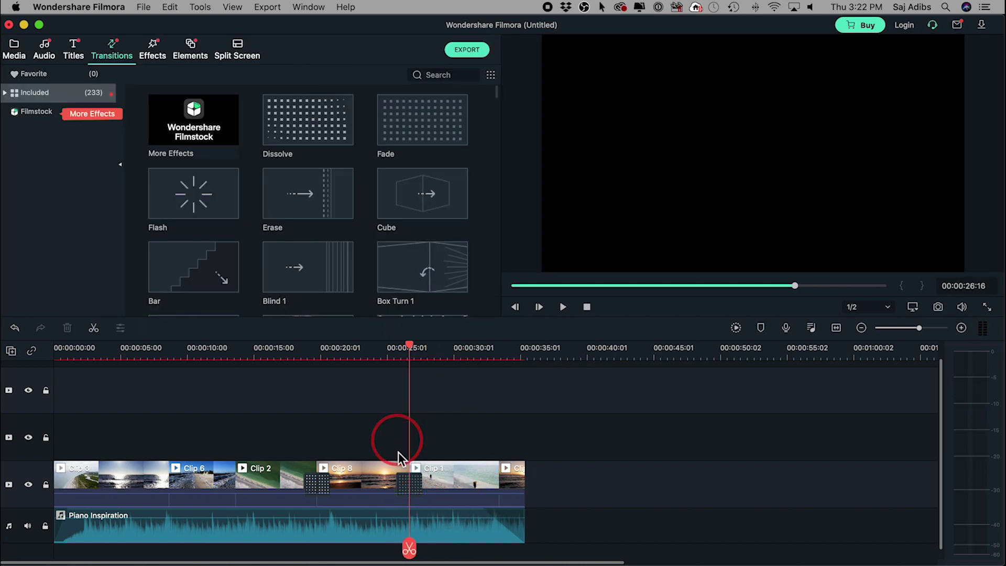
# - Compare the transition modes of the Fade between Clip 8 and Clip 1 and set it to lie entirely over the start of Clip 1
pyautogui.click(406, 491)
pyautogui.doubleClick(406, 491)
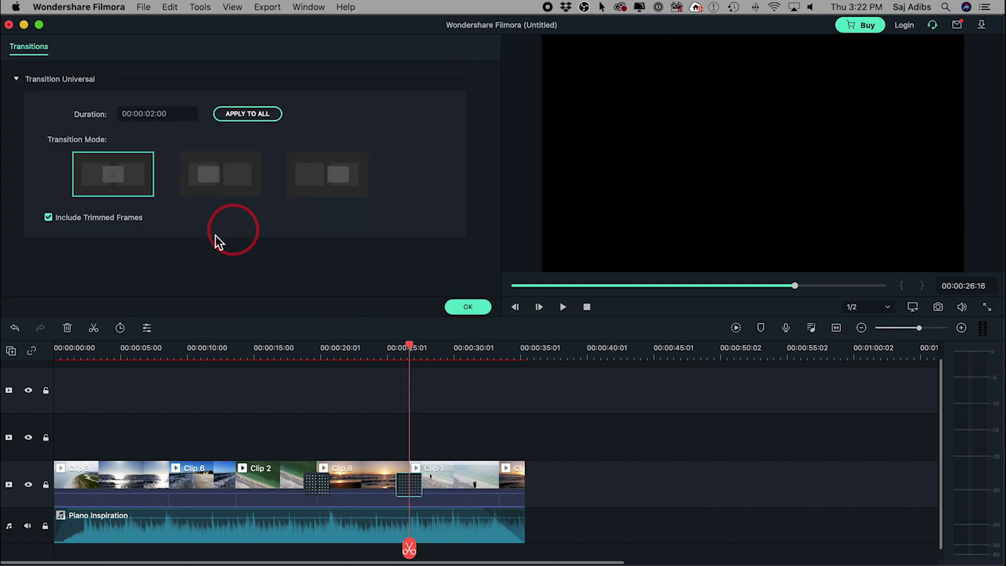
pyautogui.click(241, 203)
pyautogui.click(108, 185)
pyautogui.click(285, 183)
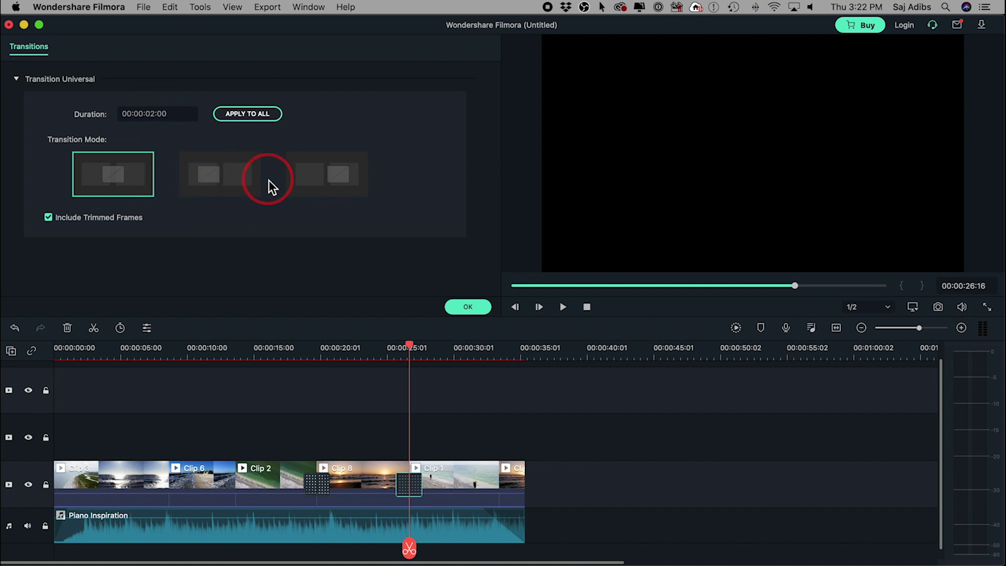
pyautogui.click(231, 181)
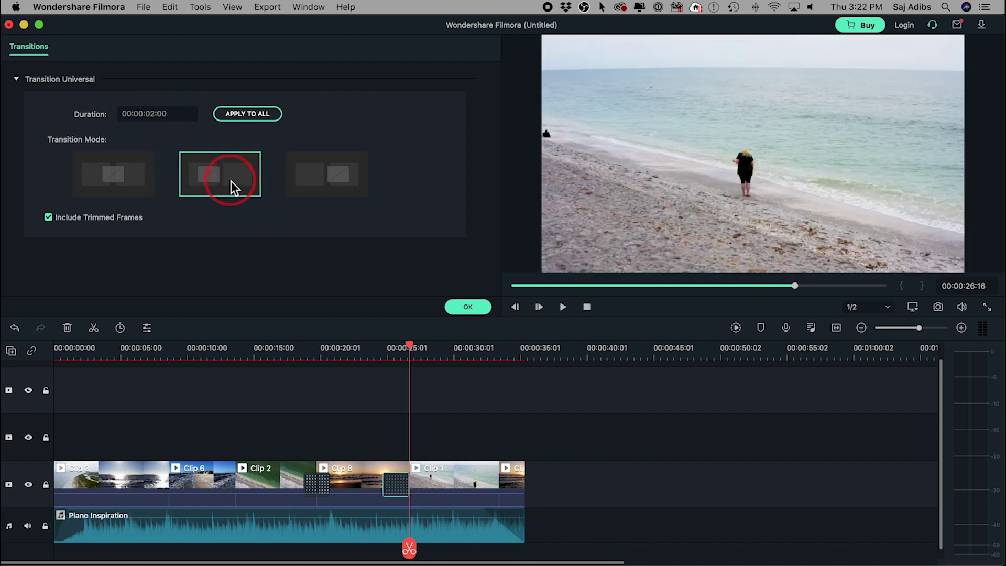
pyautogui.click(117, 184)
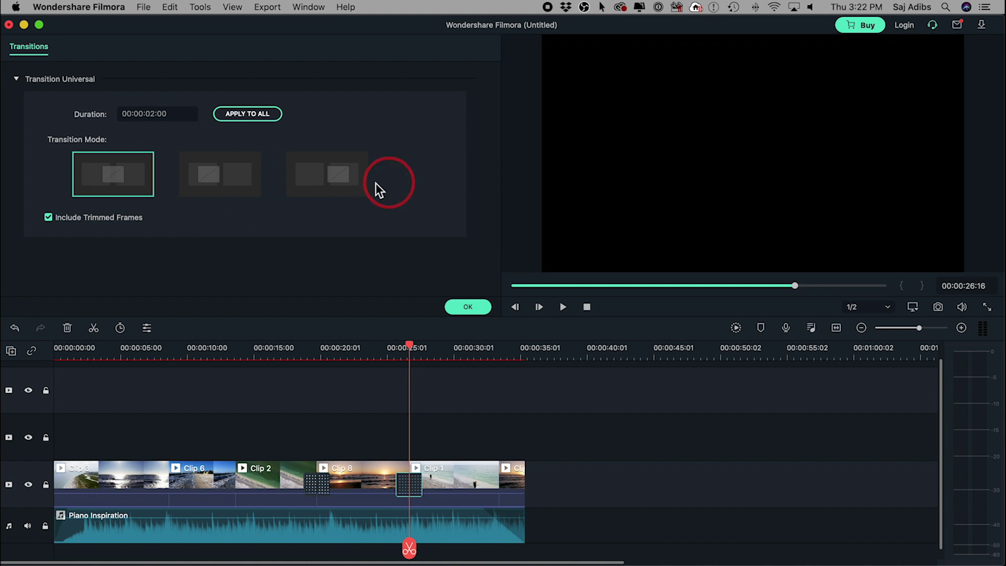
pyautogui.click(332, 181)
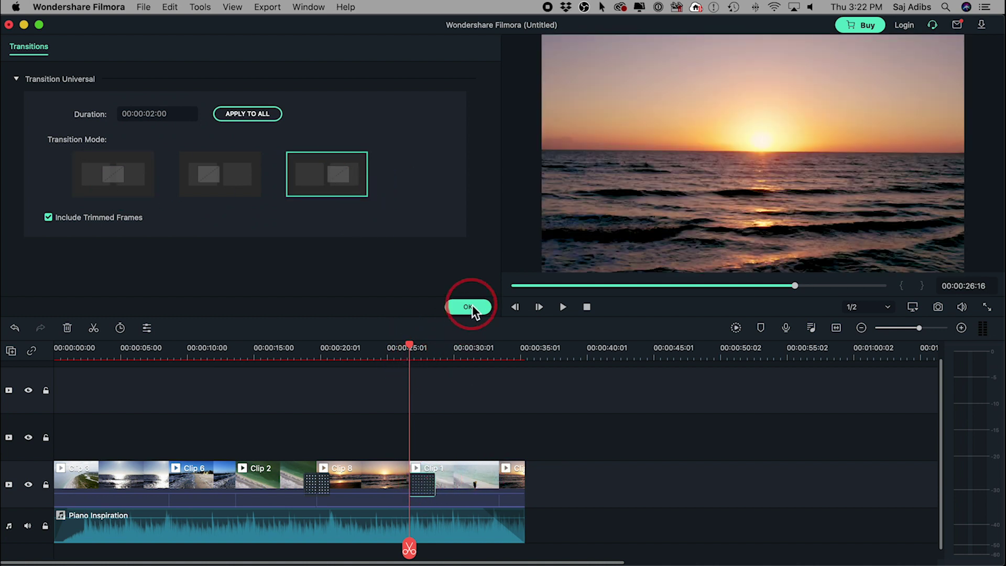
pyautogui.click(471, 306)
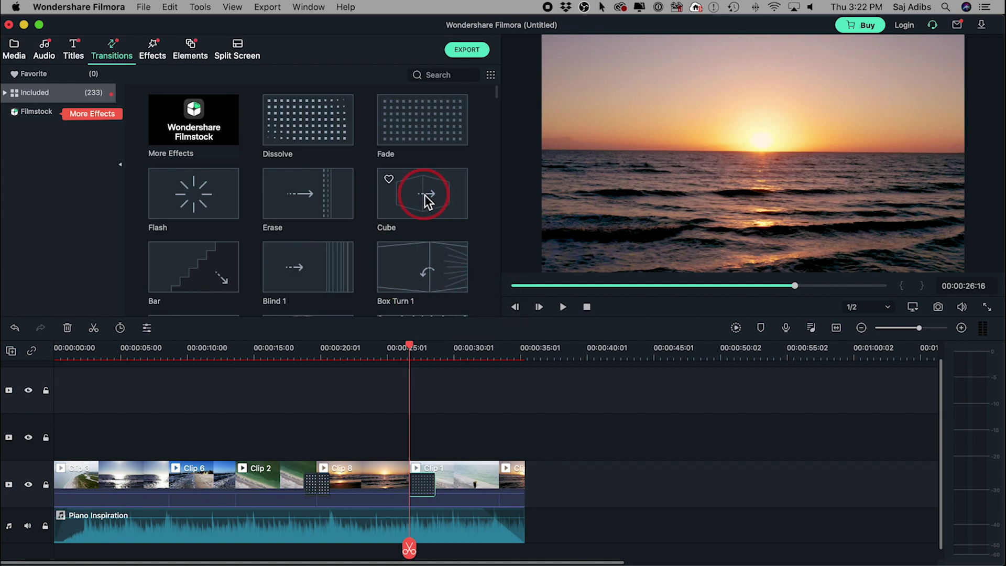
# - Try the Cube transition in place of the Fade at the start of Clip 1, play it back and delete it
pyautogui.scroll(-2, 424, 195)
pyautogui.moveTo(419, 162); pyautogui.dragTo(422, 482)
pyautogui.click(407, 352)
pyautogui.press('space')
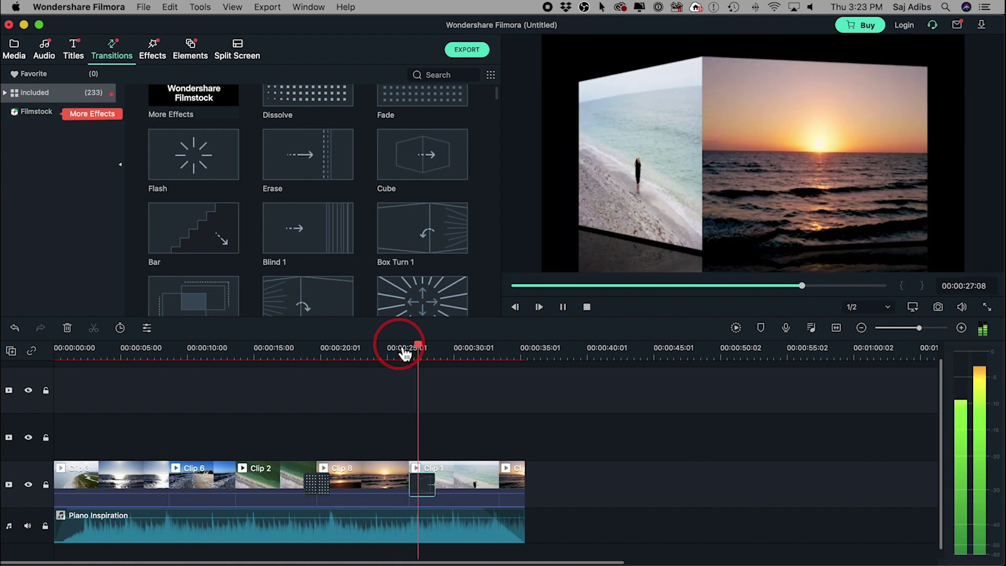
pyautogui.press('space')
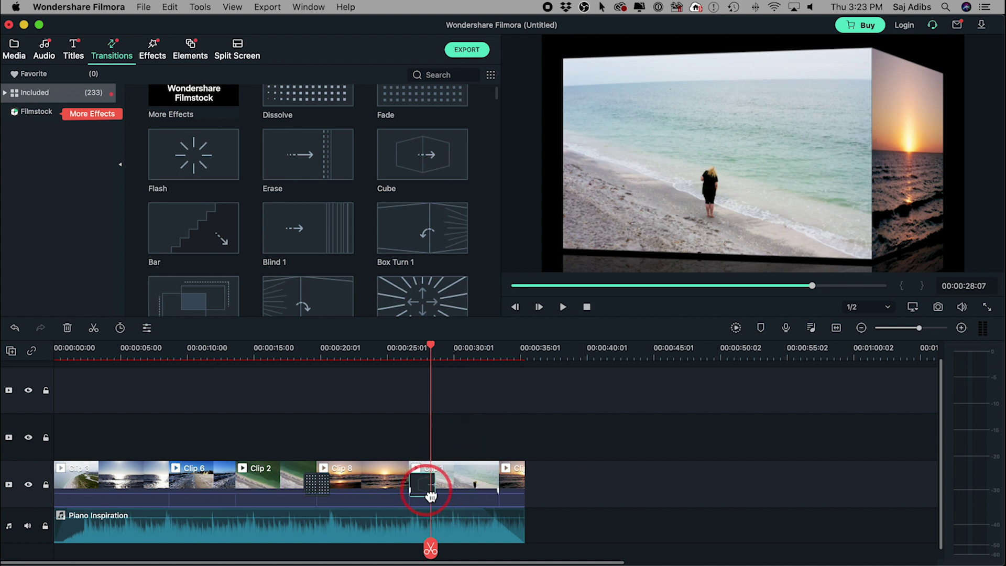
pyautogui.press('Delete')
# - Browse through the included transitions in the library
pyautogui.scroll(2, 404, 283)
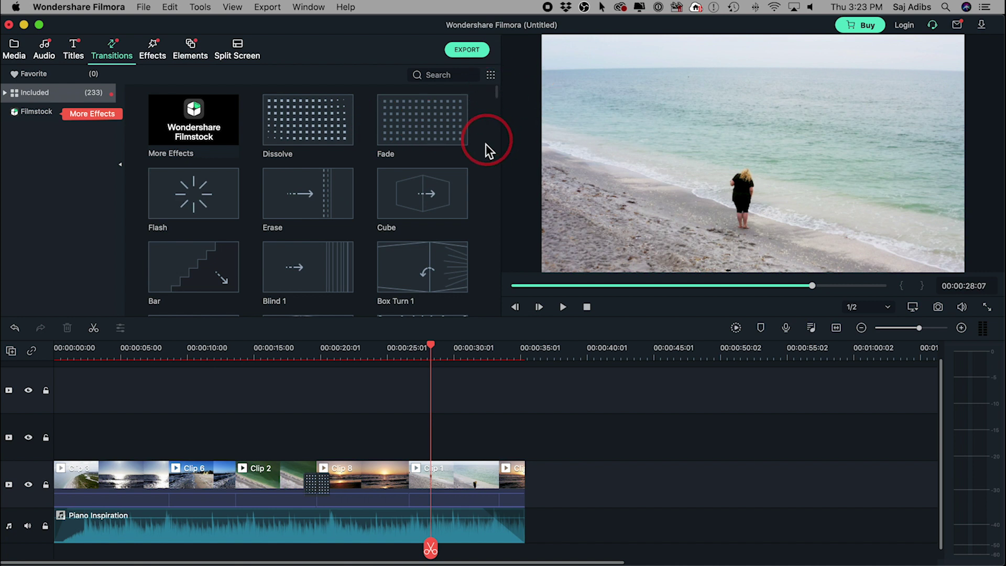
pyautogui.scroll(-10, 485, 143)
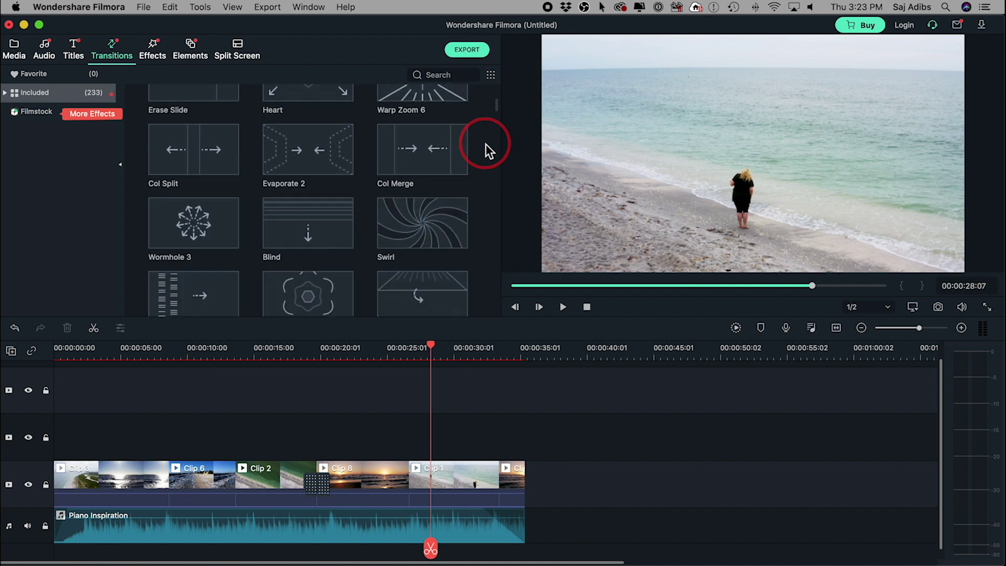
pyautogui.scroll(-2, 485, 144)
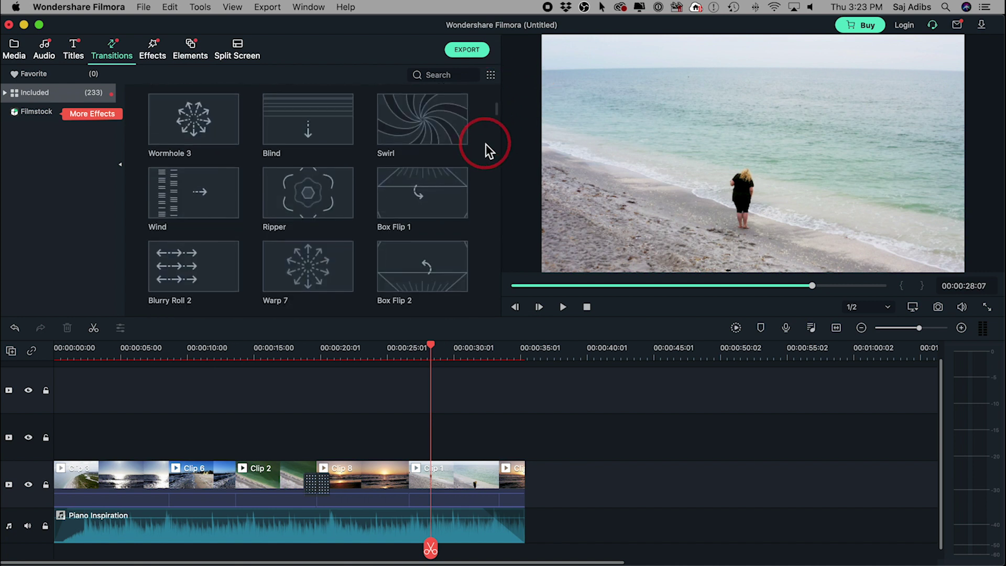
pyautogui.scroll(-4, 485, 144)
pyautogui.scroll(15, 485, 144)
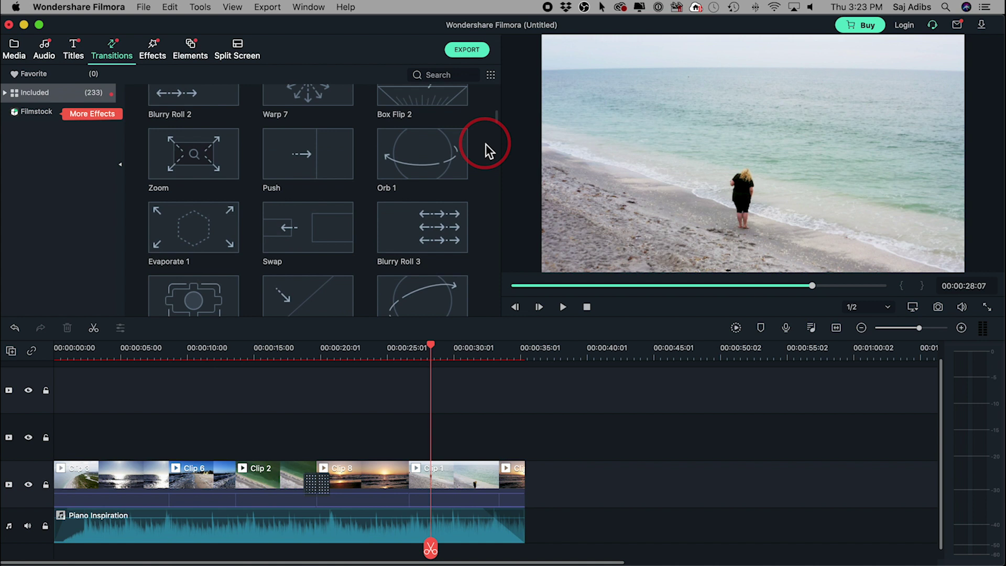
pyautogui.scroll(-15, 486, 144)
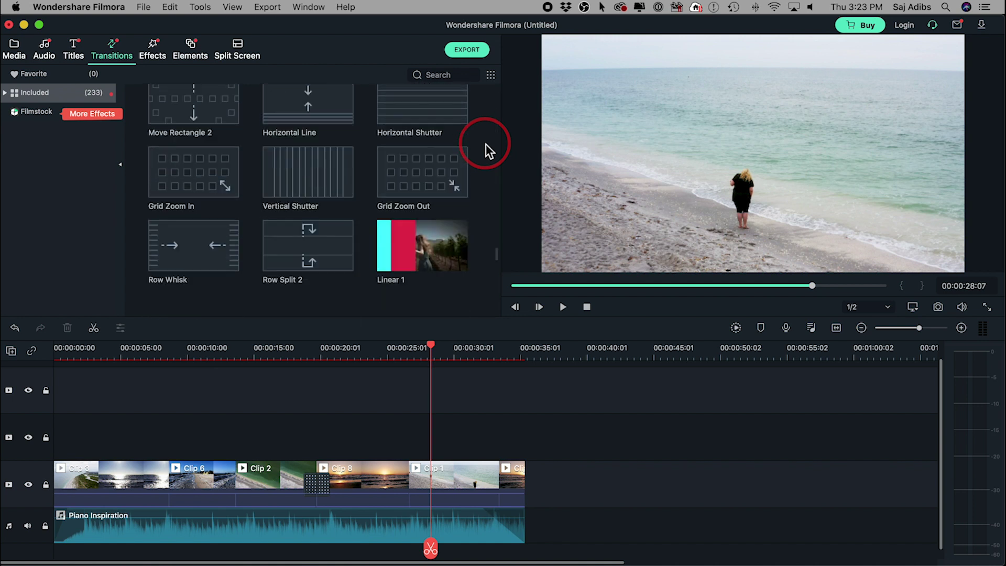
pyautogui.scroll(-15, 486, 144)
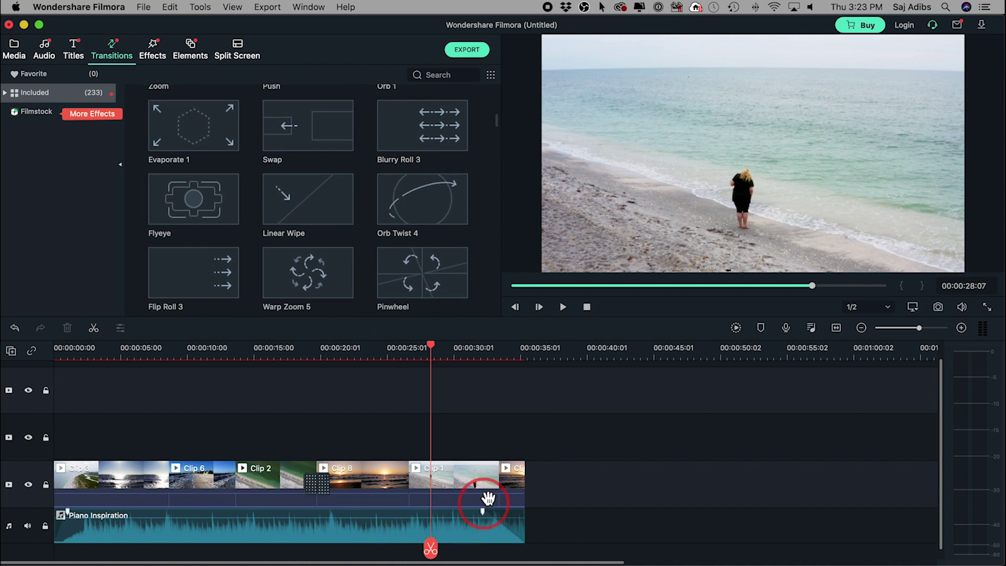
# - Try the B&W Film effect on Clip 8 and check the frames at about 23 seconds
pyautogui.click(362, 372)
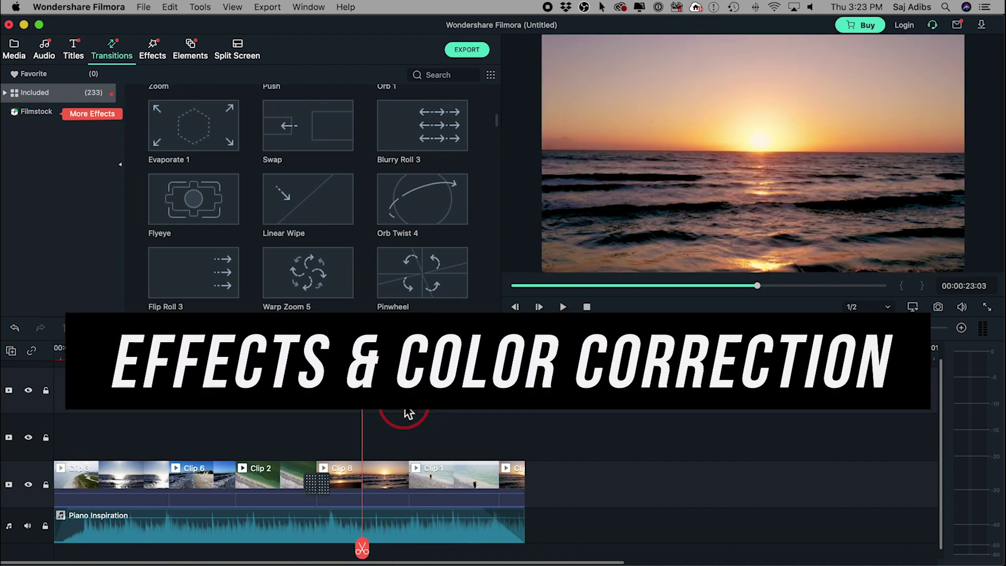
pyautogui.click(150, 51)
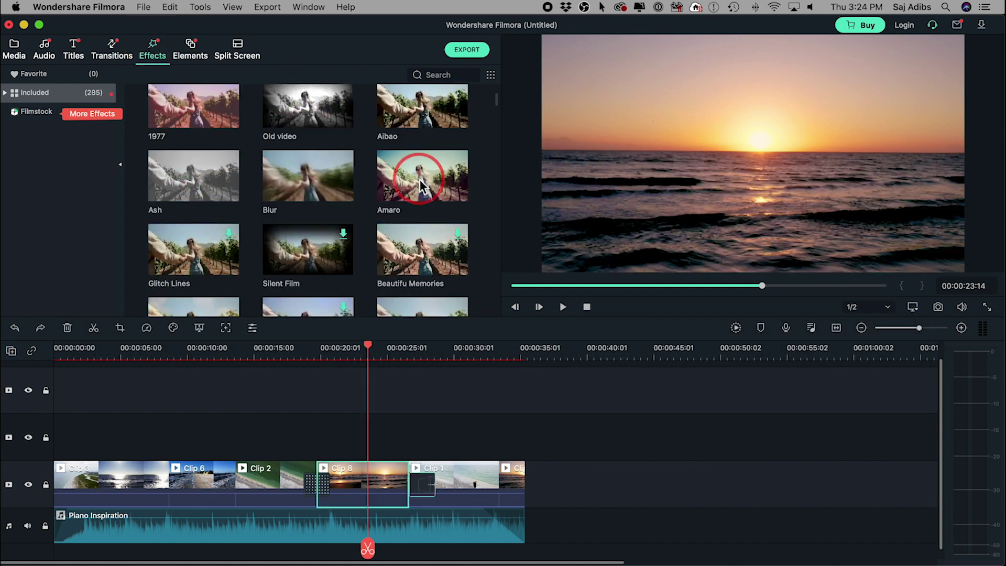
pyautogui.click(416, 162)
pyautogui.scroll(3, 420, 179)
pyautogui.scroll(-2, 419, 179)
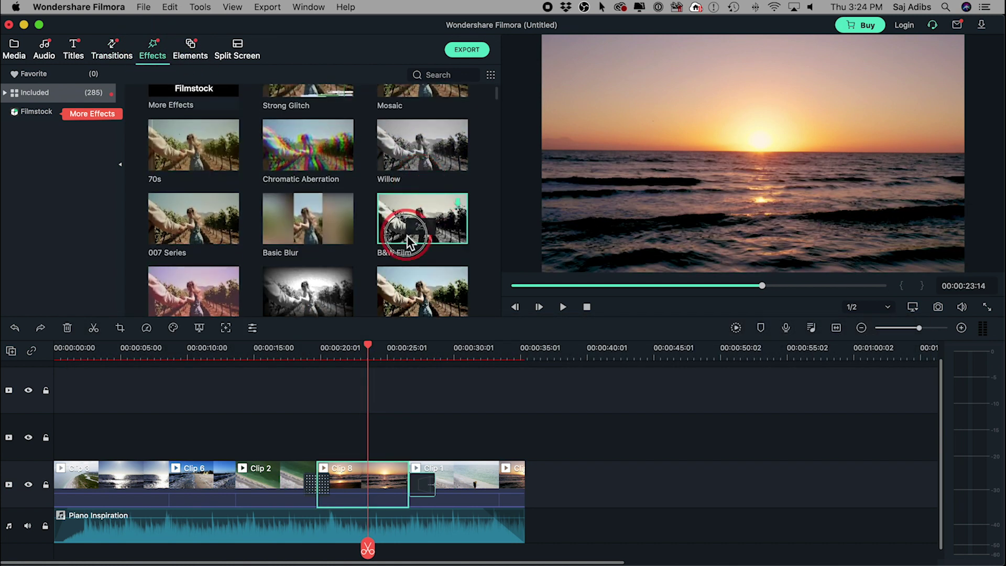
pyautogui.scroll(-2, 398, 214)
pyautogui.moveTo(415, 178); pyautogui.dragTo(373, 479)
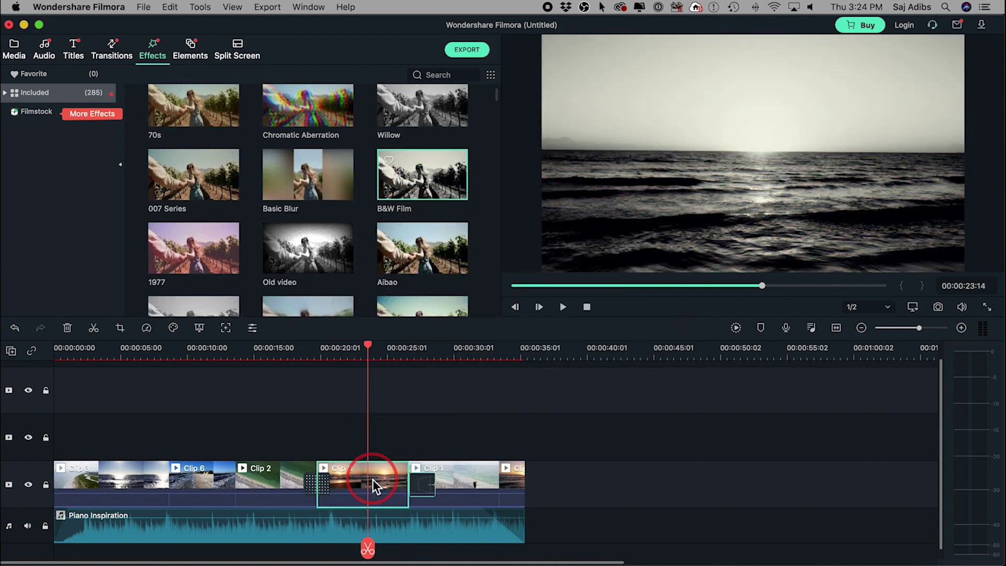
pyautogui.moveTo(368, 347)
pyautogui.mouseDown()
pyautogui.moveTo(337, 354)
pyautogui.moveTo(380, 356)
pyautogui.mouseUp()
# - Browse through the included effects in the library
pyautogui.scroll(-3, 348, 250)
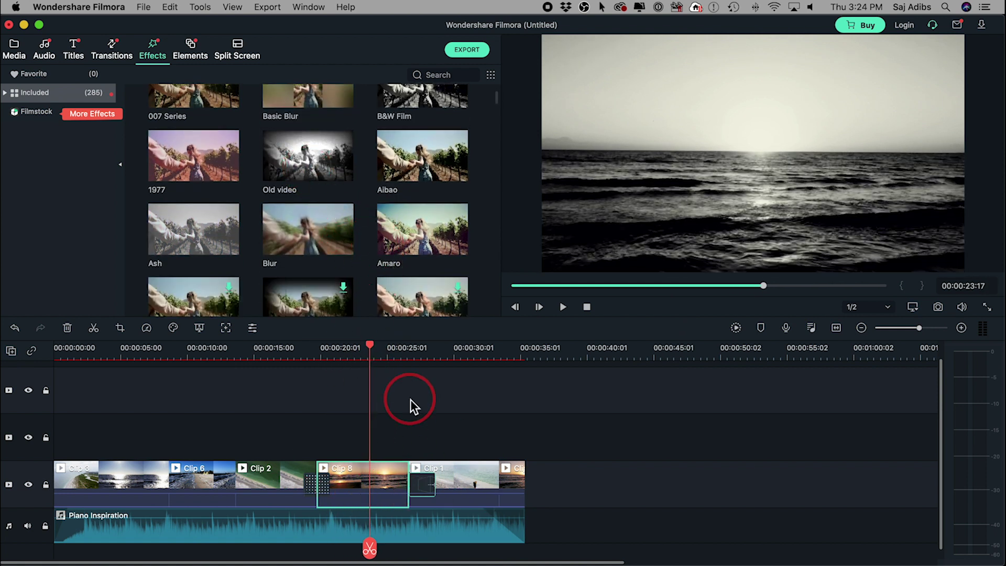
pyautogui.scroll(-1, 413, 398)
pyautogui.scroll(-10, 364, 282)
pyautogui.scroll(-15, 365, 281)
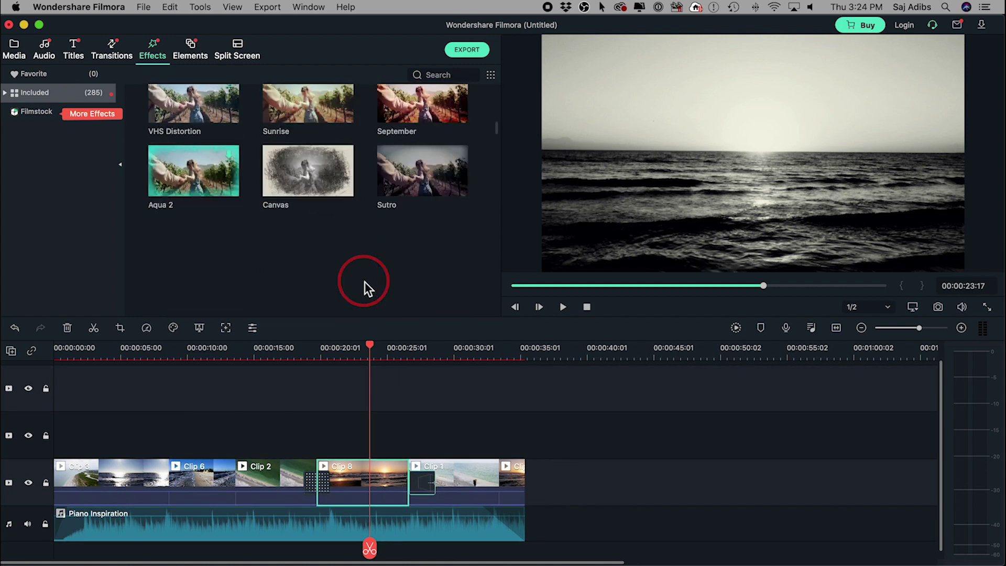
pyautogui.scroll(-1, 364, 282)
# - Open Advanced Color Tuning for Clip 8 and pause its preview
pyautogui.click(385, 362)
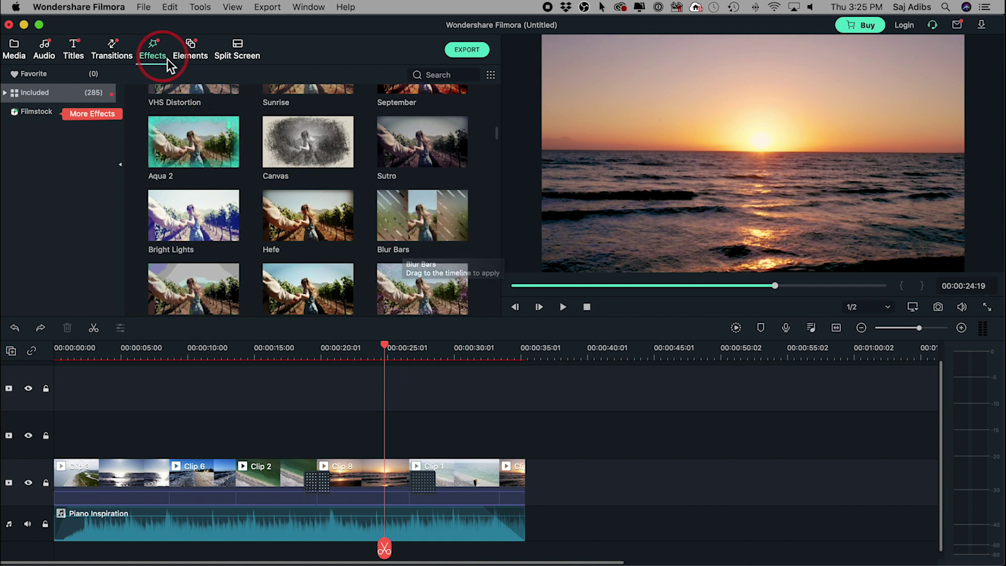
pyautogui.click(374, 481)
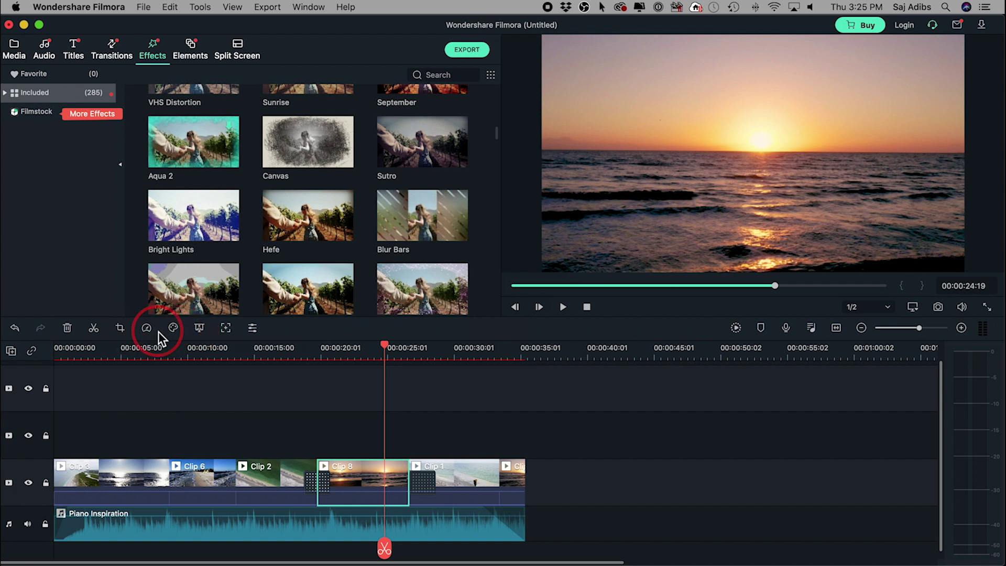
pyautogui.click(173, 329)
pyautogui.click(173, 329)
pyautogui.click(173, 330)
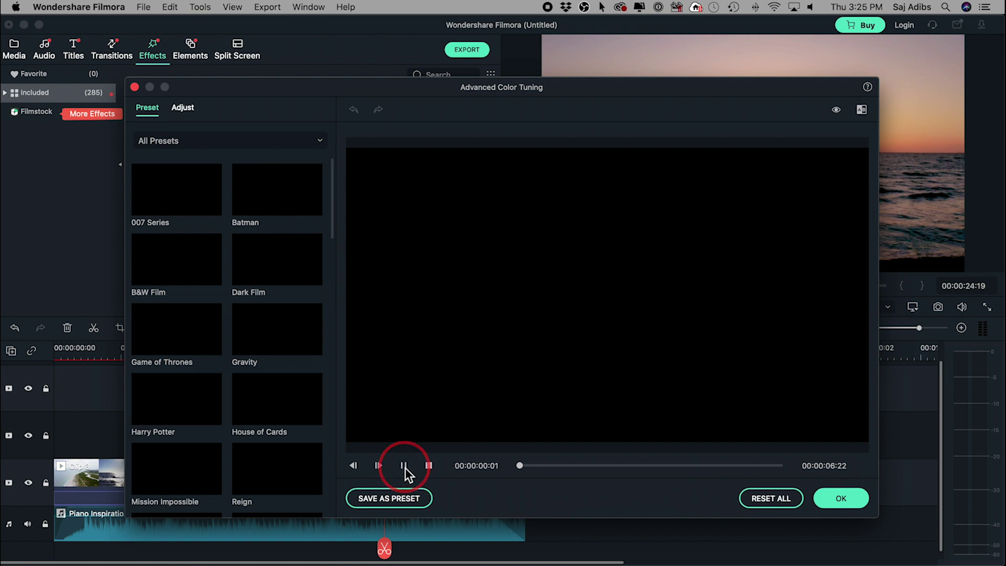
pyautogui.click(404, 465)
# - Try out the Batman, Dark Film, B&W Film, 007 Series, Gravity and Game of Thrones colour presets on Clip 8
pyautogui.click(271, 190)
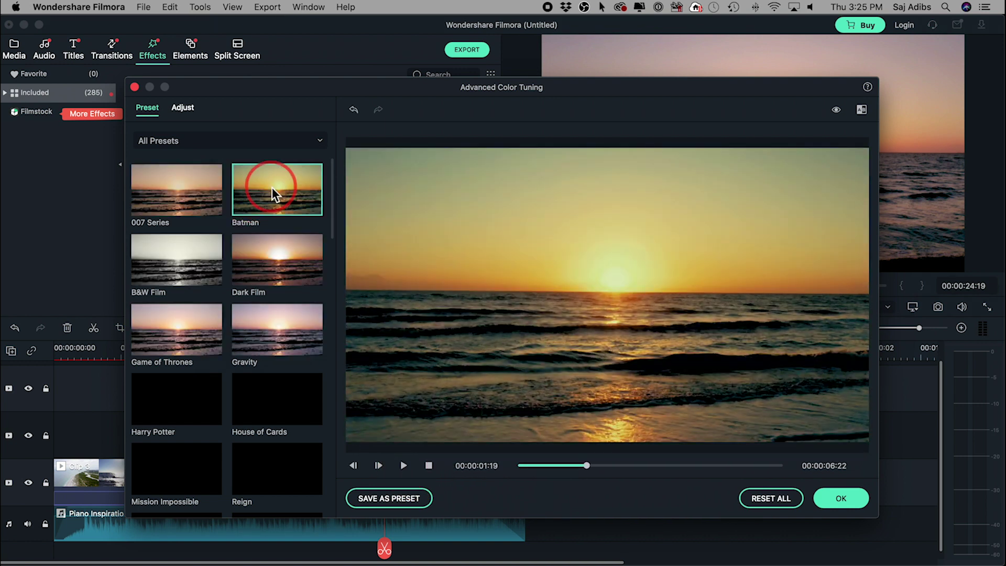
pyautogui.click(269, 263)
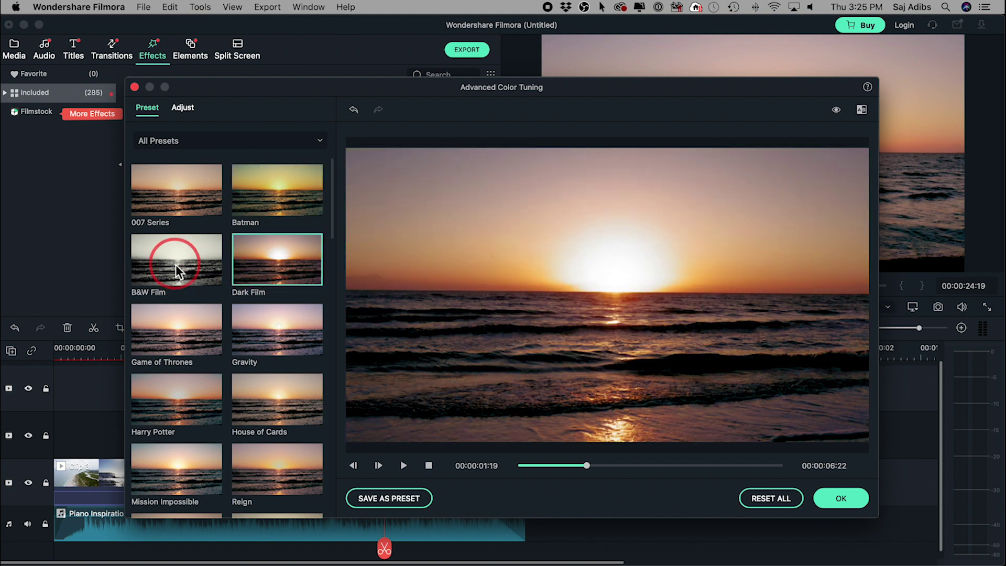
pyautogui.click(175, 265)
pyautogui.click(185, 205)
pyautogui.click(259, 322)
pyautogui.click(168, 338)
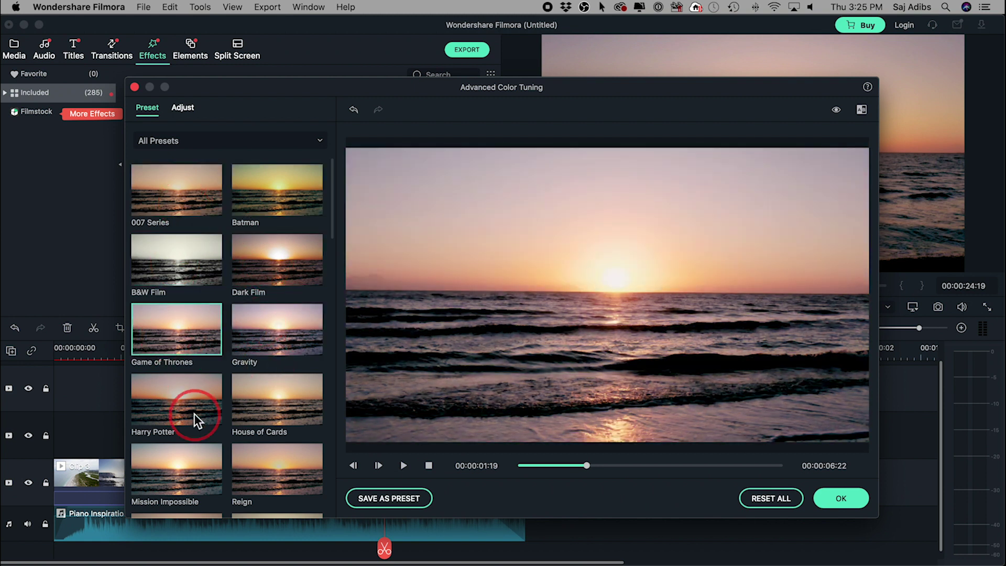
# - Try manual colour adjustments on Clip 8 with a warmer white balance temperature and a vignette amount of -90
pyautogui.click(182, 110)
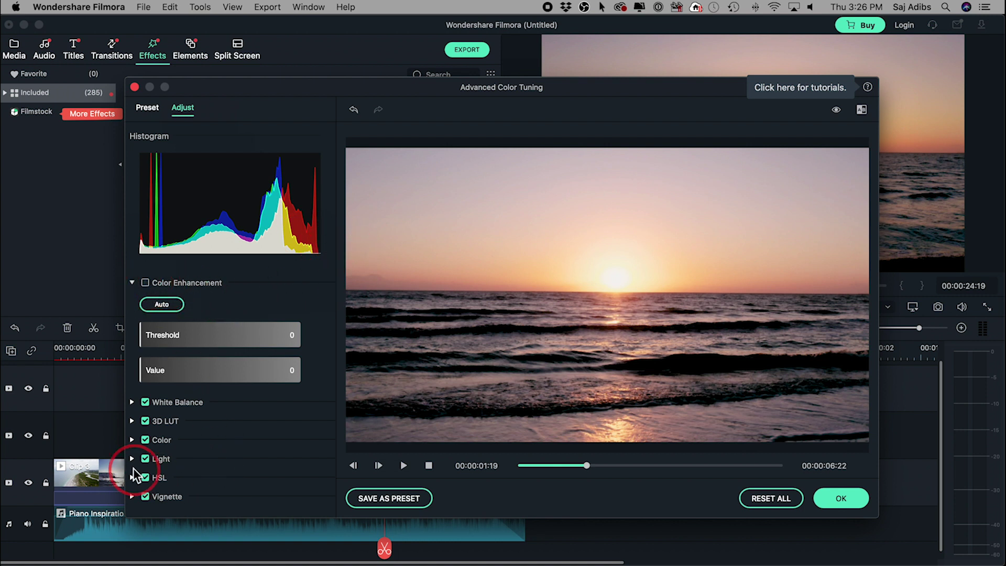
pyautogui.click(132, 401)
pyautogui.scroll(-3, 276, 431)
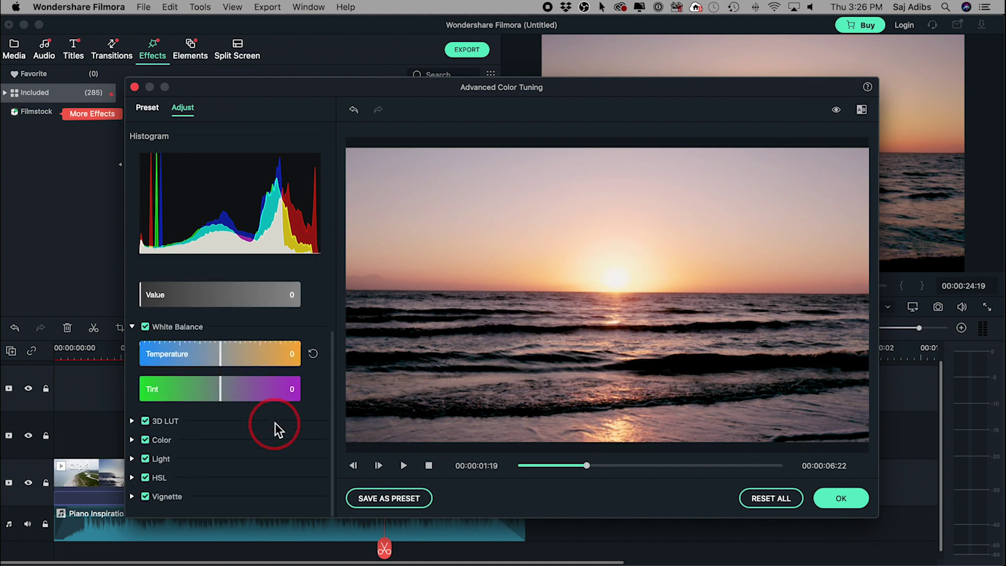
pyautogui.moveTo(225, 352); pyautogui.dragTo(220, 395)
pyautogui.click(136, 497)
pyautogui.scroll(-3, 230, 464)
pyautogui.moveTo(221, 443); pyautogui.dragTo(150, 444)
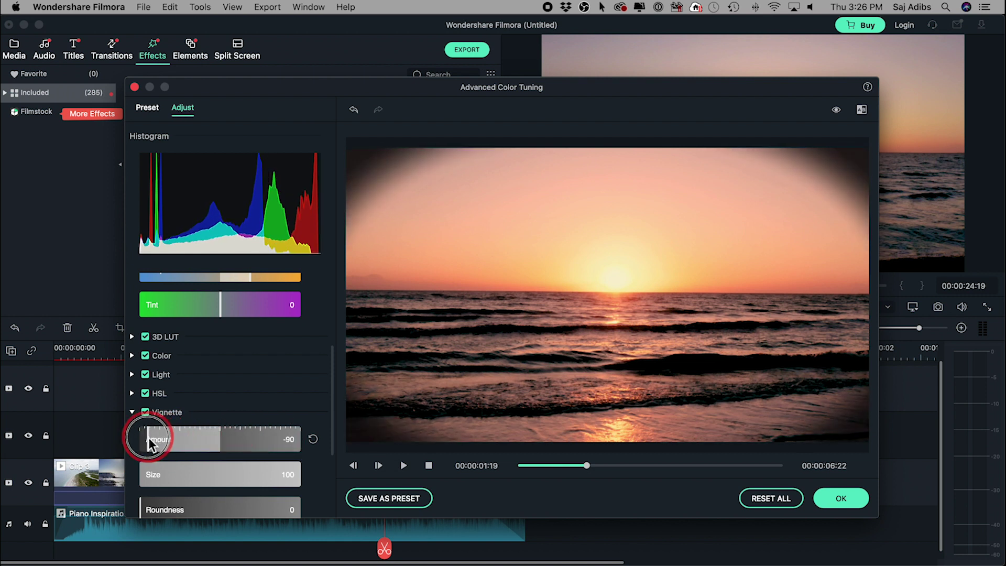
# - Apply the Harry Potter colour preset to Clip 8 and accept the colour tuning
pyautogui.scroll(5, 197, 181)
pyautogui.click(150, 109)
pyautogui.click(283, 320)
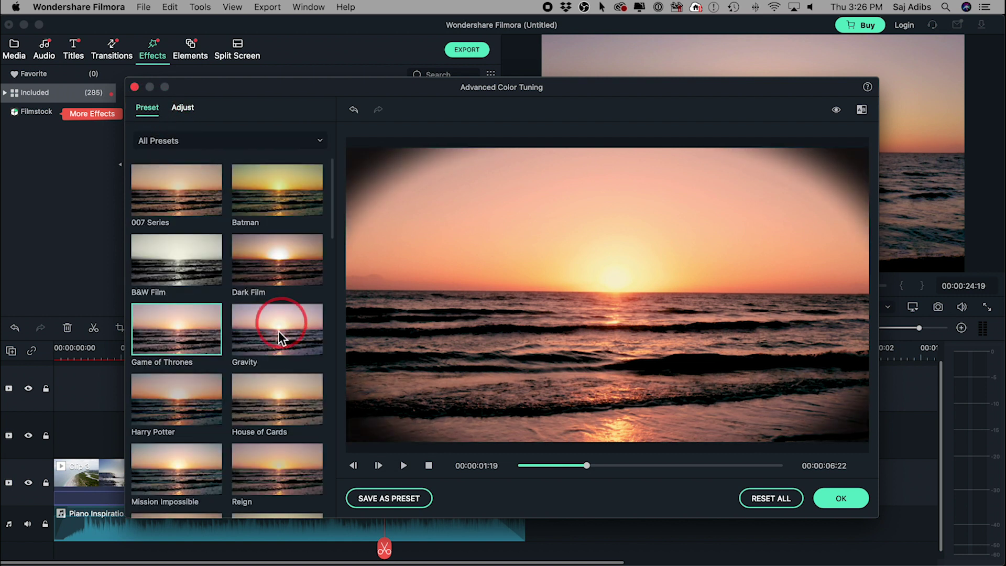
pyautogui.click(167, 419)
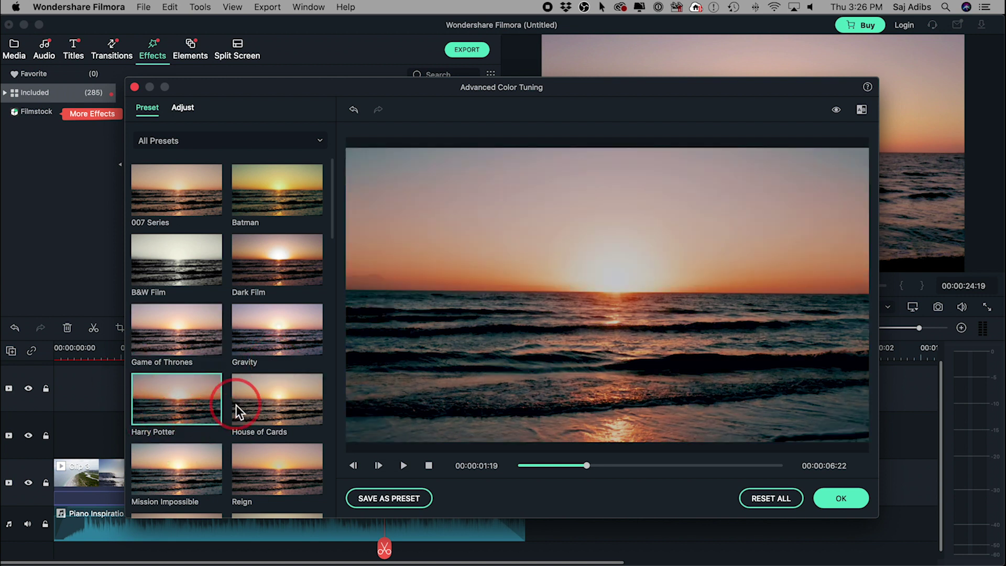
pyautogui.click(838, 499)
# - Crop Clip 2 at a 16:9 ratio to about 2330 x 1311 around the shoreline in the lower part of the frame
pyautogui.moveTo(390, 348); pyautogui.dragTo(267, 350)
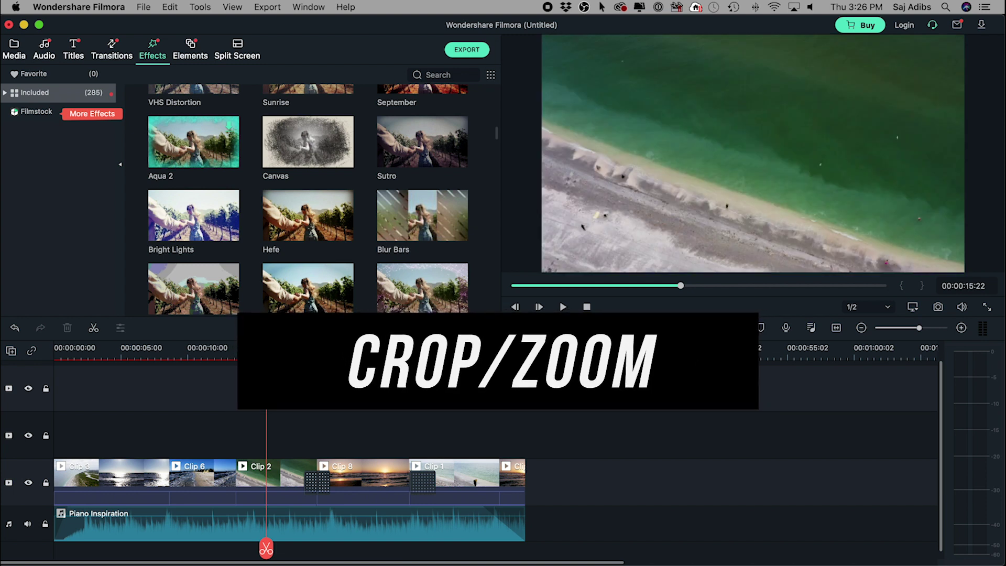
pyautogui.moveTo(267, 349); pyautogui.dragTo(263, 348)
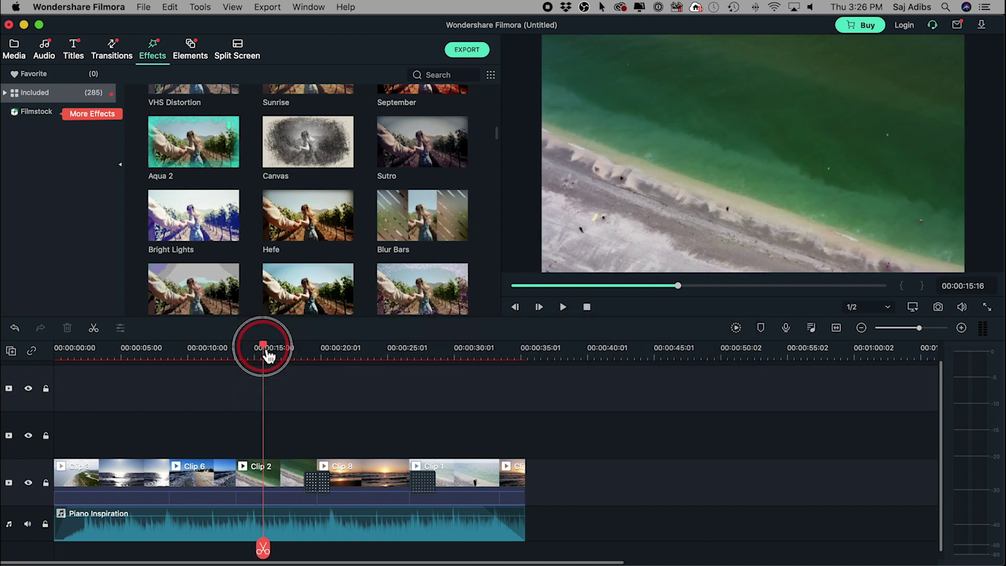
pyautogui.click(277, 484)
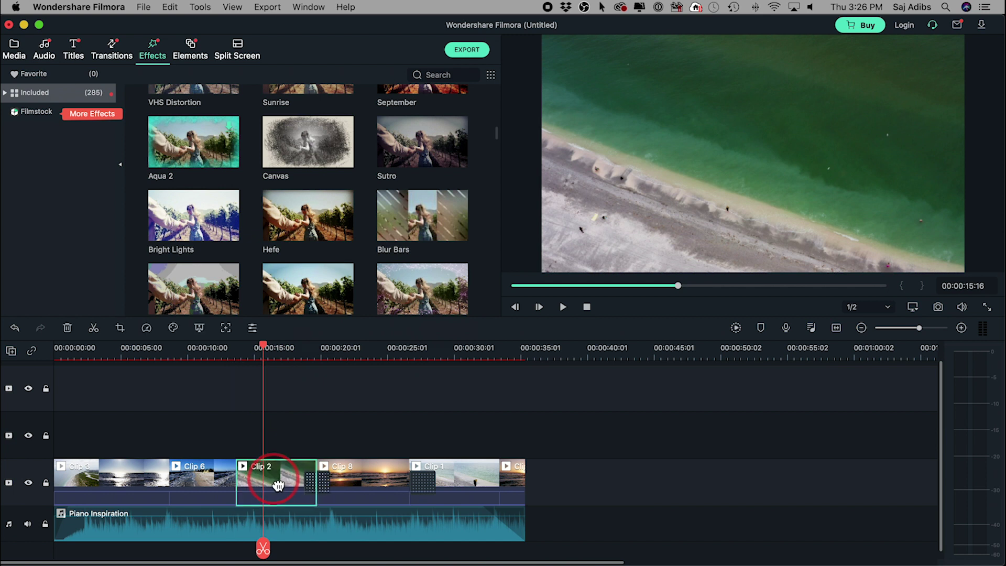
pyautogui.click(120, 328)
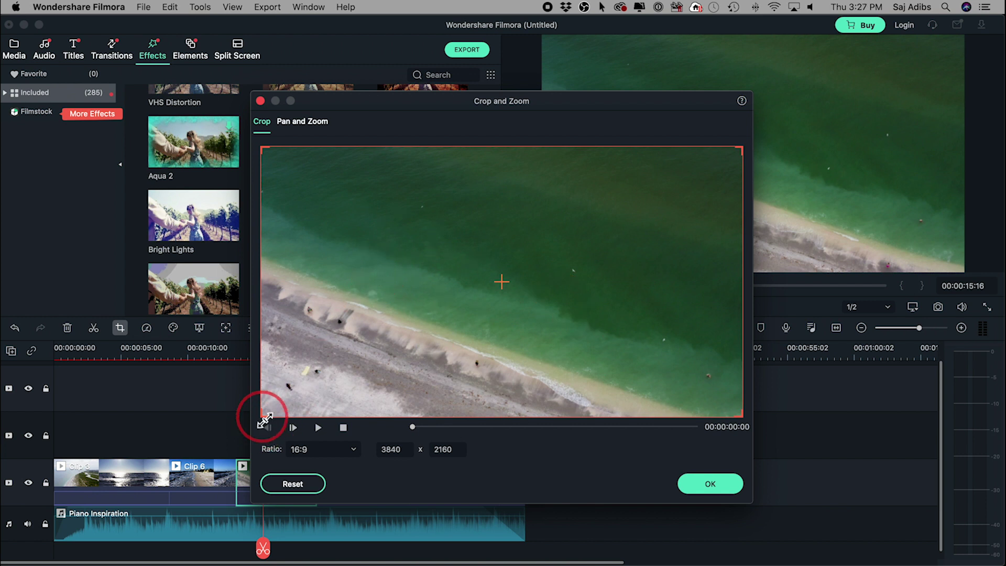
pyautogui.moveTo(265, 419); pyautogui.dragTo(467, 331)
pyautogui.moveTo(652, 260); pyautogui.dragTo(543, 366)
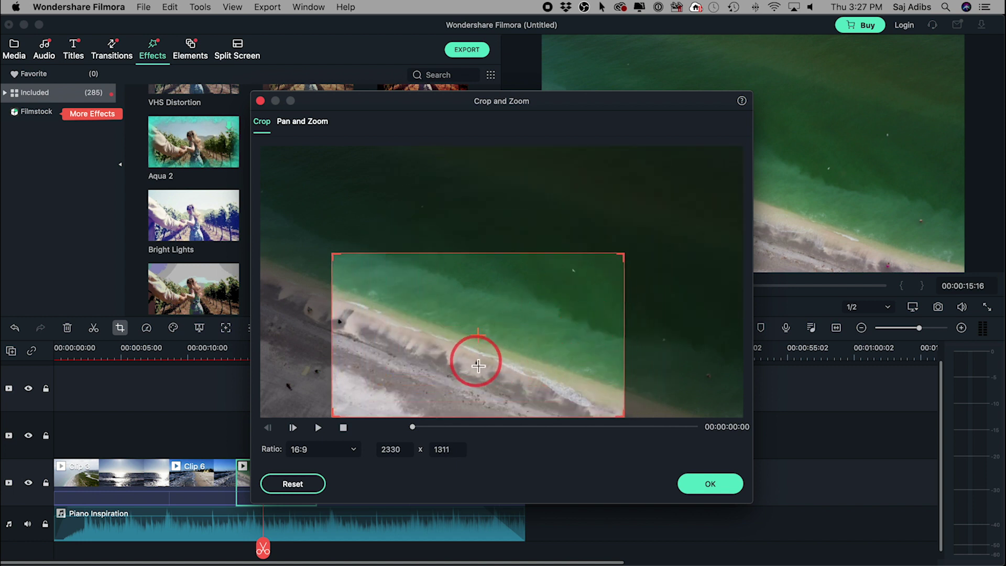
pyautogui.click(718, 485)
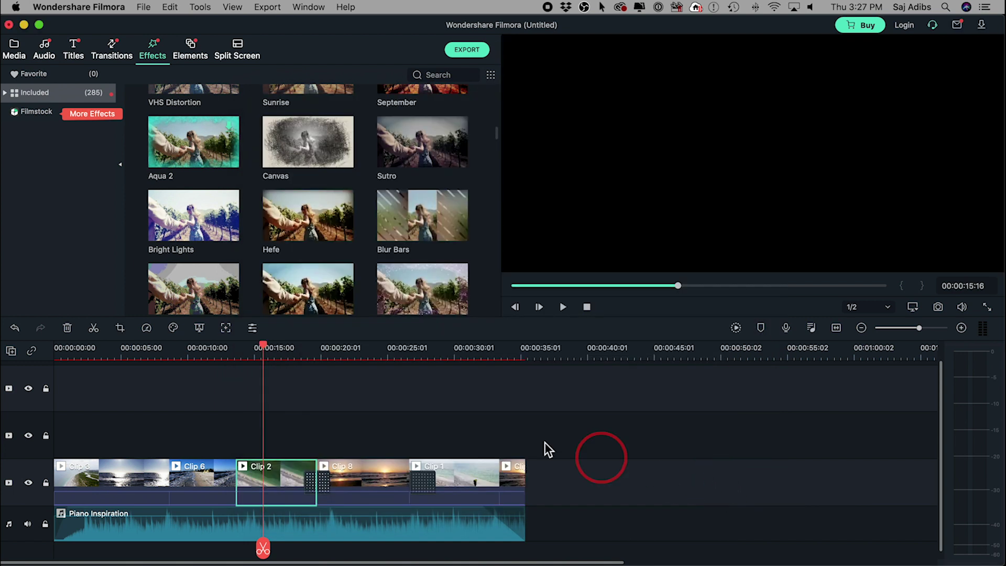
# - Scrub through Clip 2 on the timeline to check the crop and deselect the clip
pyautogui.click(268, 350)
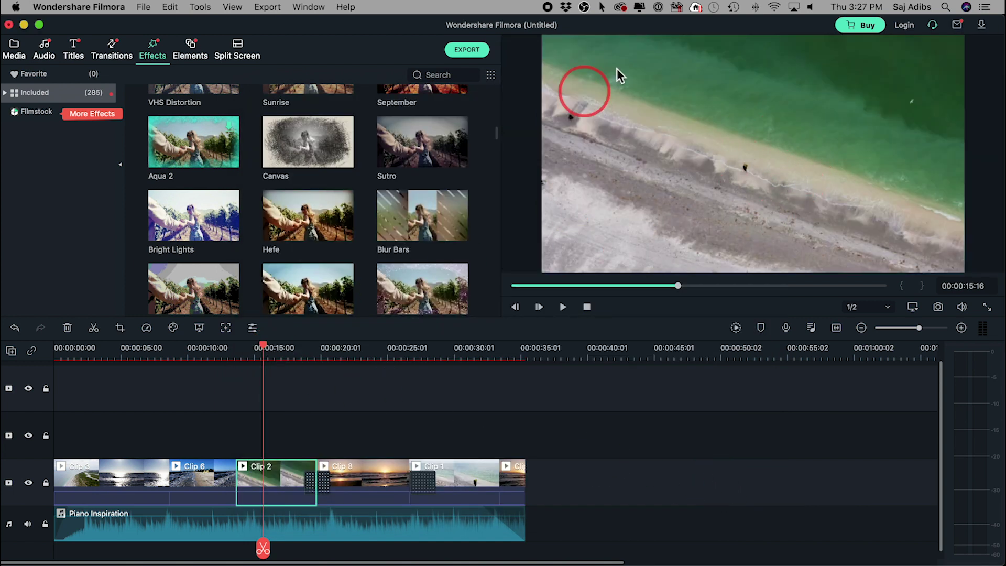
pyautogui.moveTo(263, 348); pyautogui.dragTo(292, 359)
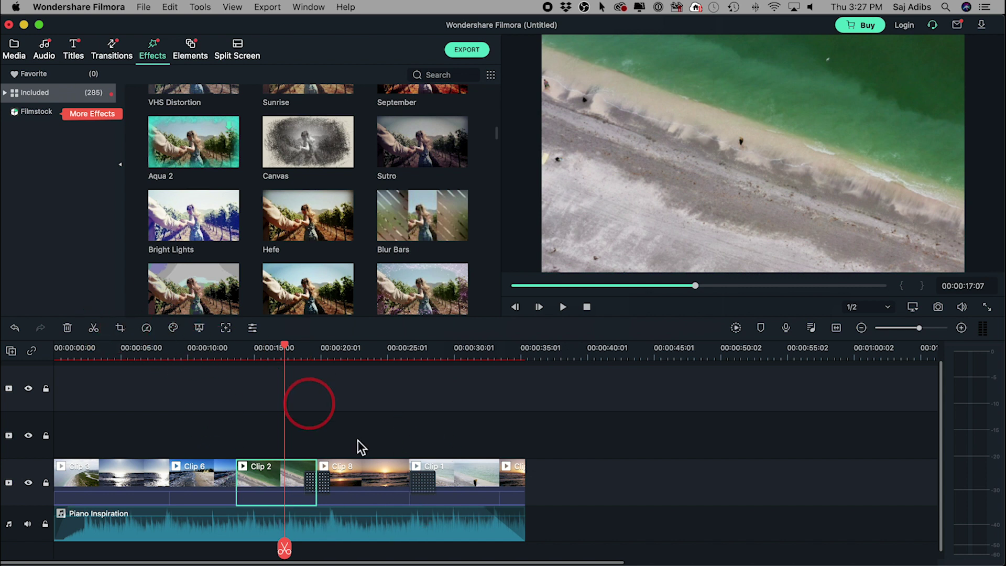
pyautogui.click(406, 445)
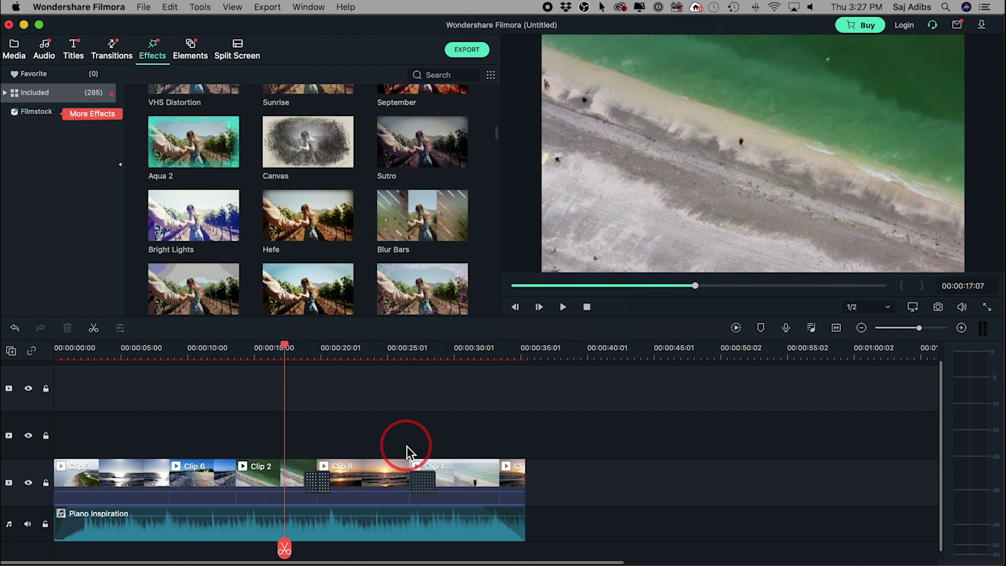
# - Add the Fingers Energy element to the track above Clip 2 and preview it
pyautogui.click(193, 52)
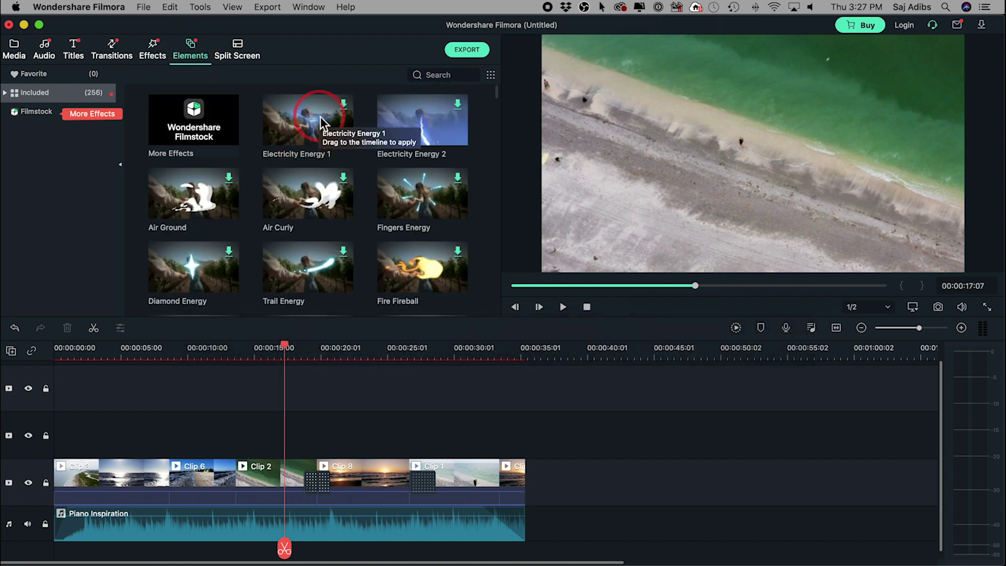
pyautogui.moveTo(414, 197); pyautogui.dragTo(259, 445)
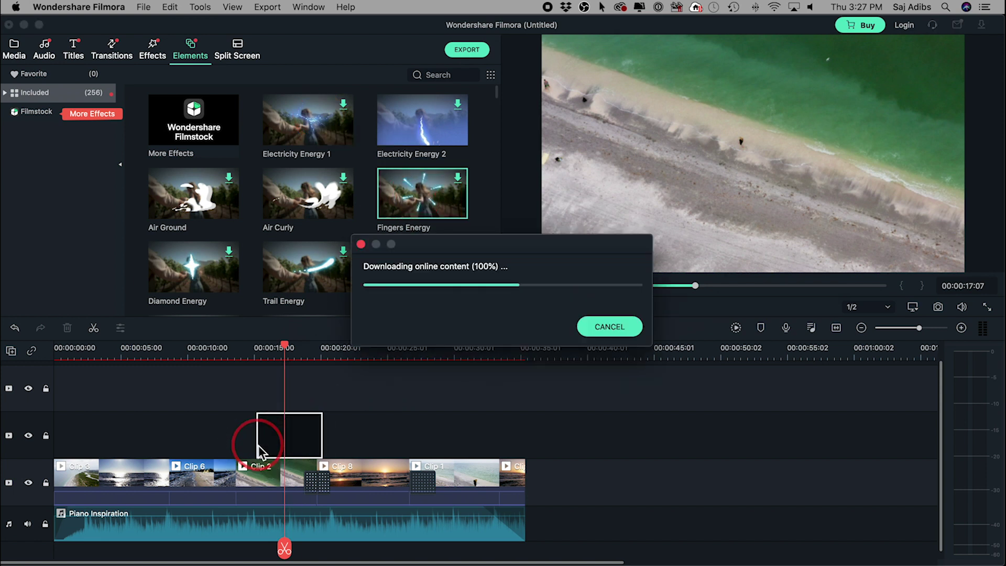
pyautogui.click(286, 352)
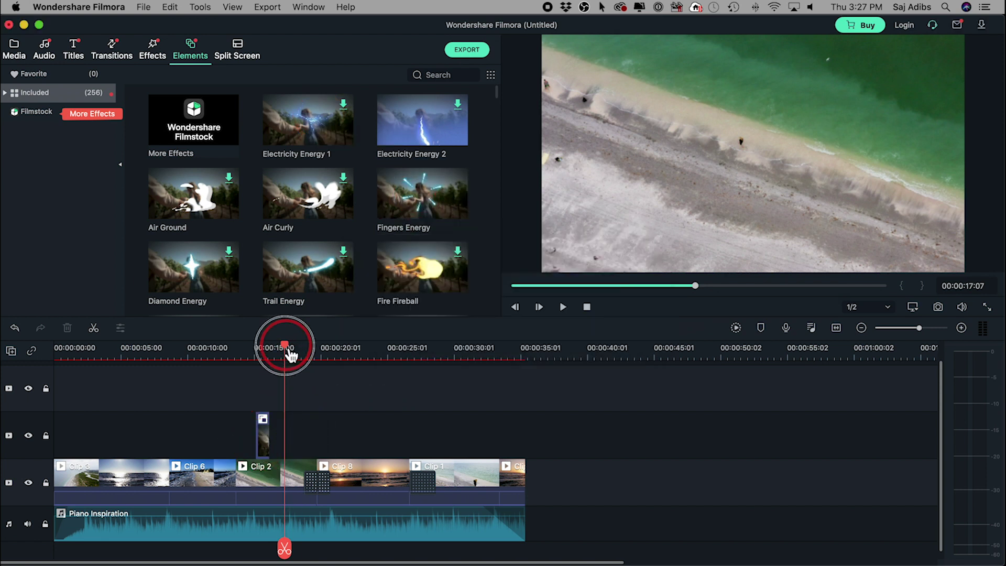
pyautogui.moveTo(290, 356); pyautogui.dragTo(262, 348)
pyautogui.press('space')
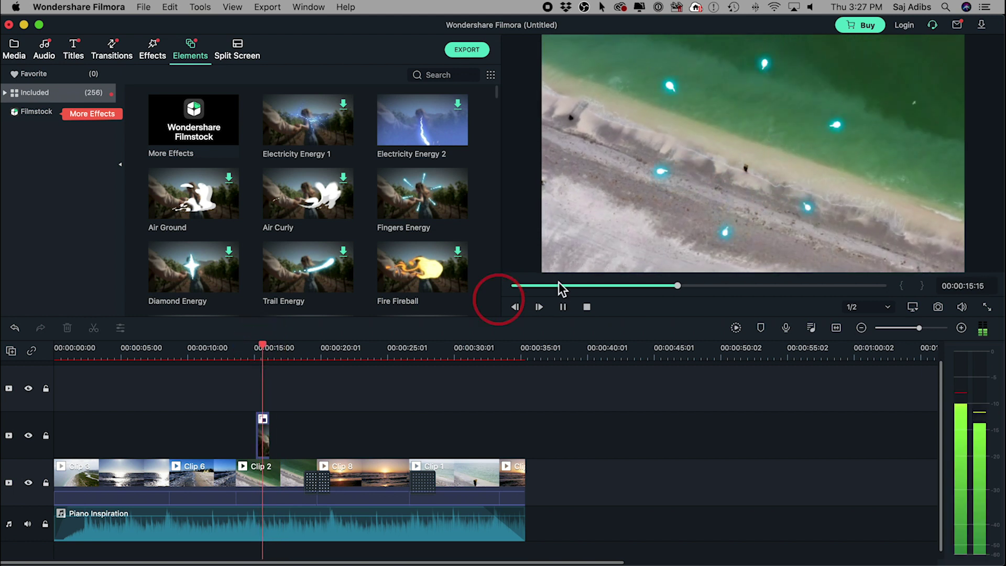
pyautogui.moveTo(290, 350); pyautogui.dragTo(266, 350)
# - Place the Fire Fireball element after Fingers Energy above Clip 2 and play it
pyautogui.moveTo(411, 278); pyautogui.dragTo(281, 441)
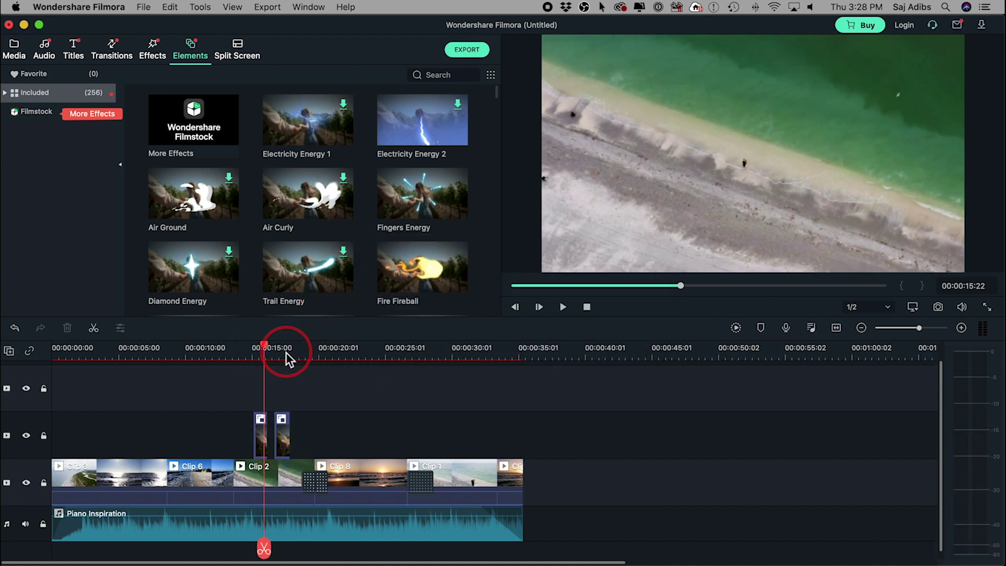
pyautogui.moveTo(265, 345); pyautogui.dragTo(275, 346)
pyautogui.press('space')
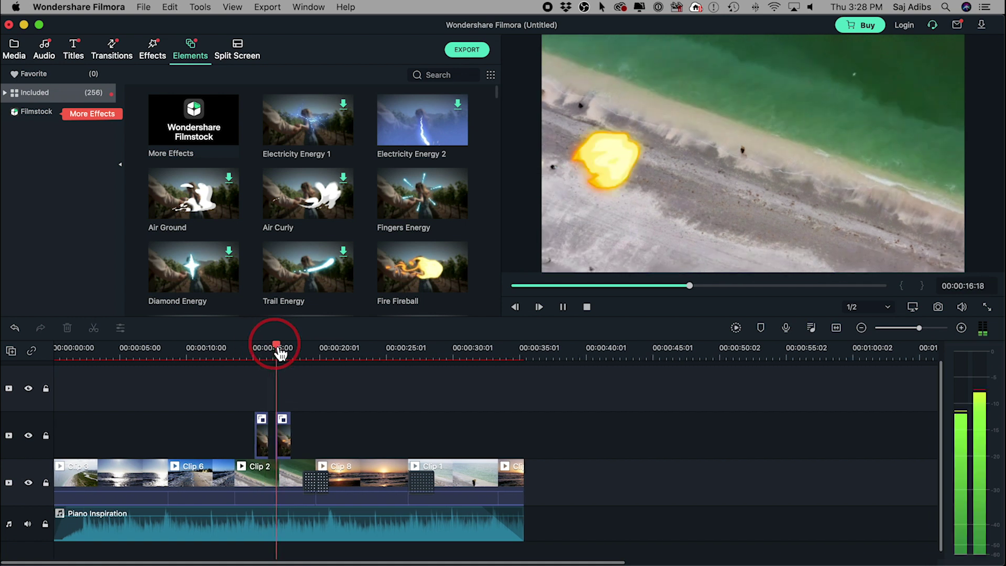
# - Try the Energy Orb element on the track above the start of Clip 8 and play it back
pyautogui.scroll(-5, 373, 236)
pyautogui.click(374, 253)
pyautogui.scroll(-3, 372, 247)
pyautogui.moveTo(420, 154); pyautogui.dragTo(308, 451)
pyautogui.moveTo(291, 345); pyautogui.dragTo(315, 346)
pyautogui.press('space')
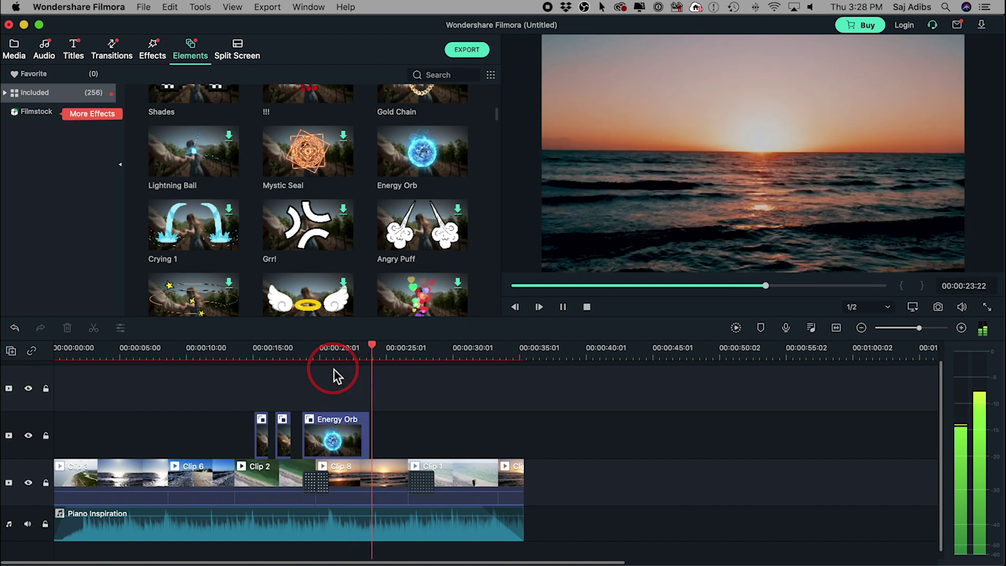
pyautogui.press('space')
# - Add a split screen with three slanted panels to the end of the main video track
pyautogui.scroll(-5, 335, 194)
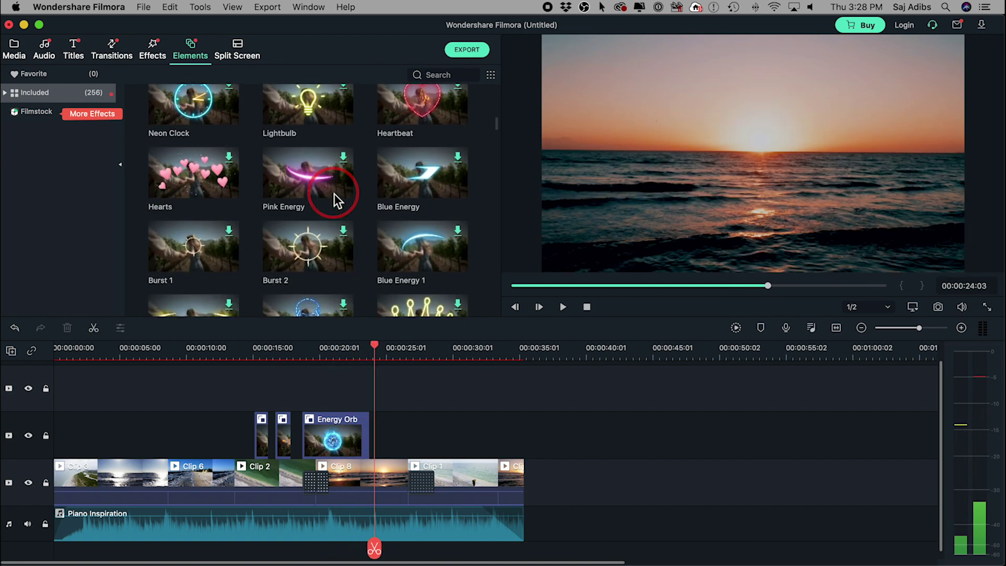
pyautogui.scroll(10, 334, 195)
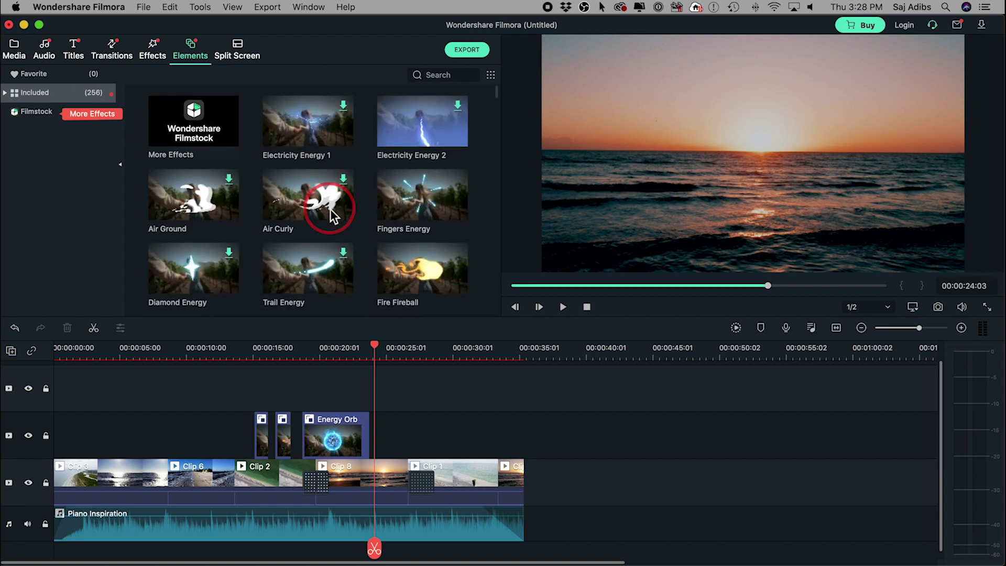
pyautogui.click(238, 47)
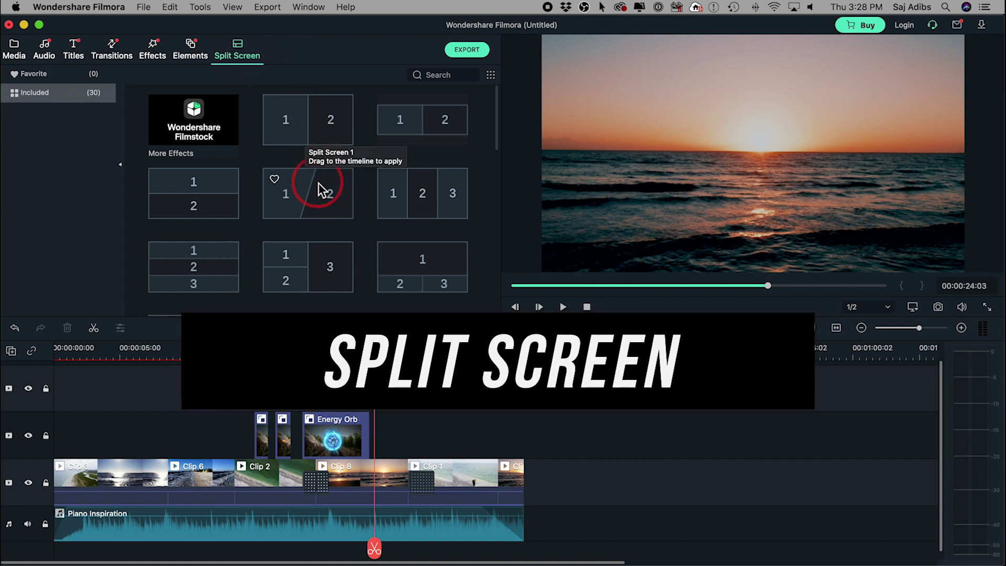
pyautogui.scroll(-5, 318, 183)
pyautogui.moveTo(323, 250); pyautogui.dragTo(528, 496)
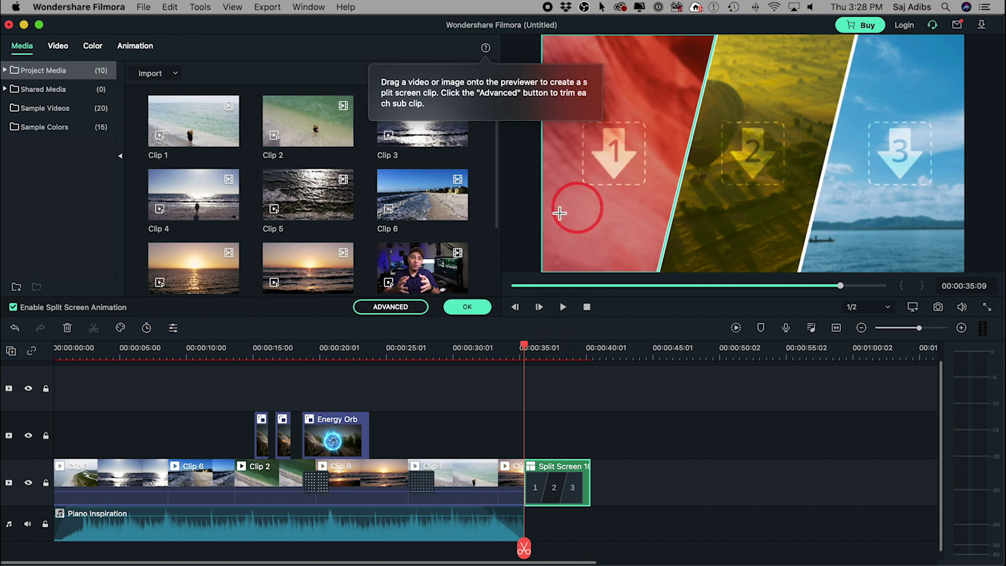
# - Fill the split screen panels with Clip 4, the orange sunset clip below Clip 4, and Clip 6, and play the result
pyautogui.moveTo(183, 190); pyautogui.dragTo(599, 163)
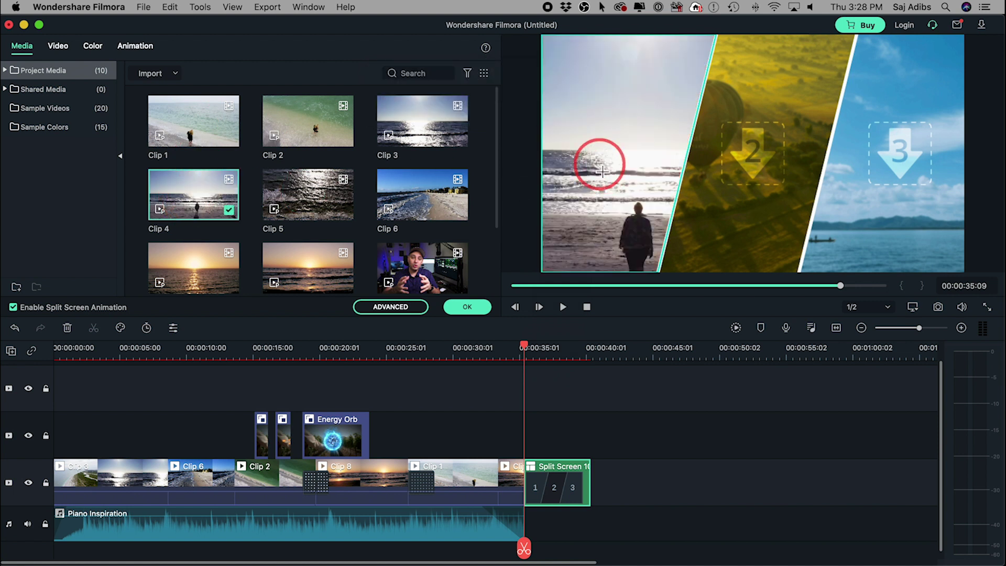
pyautogui.moveTo(195, 268); pyautogui.dragTo(729, 182)
pyautogui.moveTo(423, 195); pyautogui.dragTo(912, 173)
pyautogui.click(610, 405)
pyautogui.press('space')
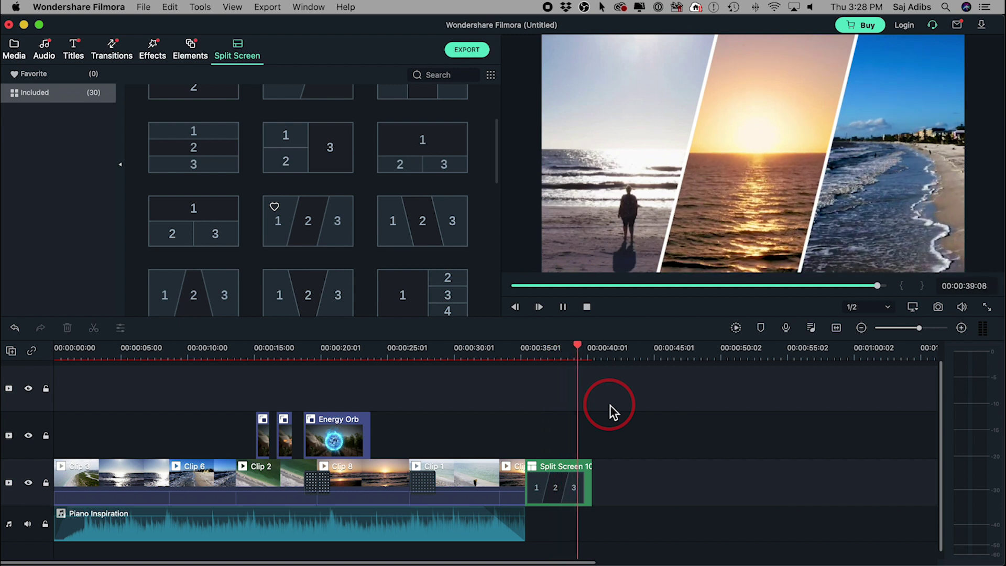
# - Delete the Energy Orb element from the track above Clip 8
pyautogui.click(392, 479)
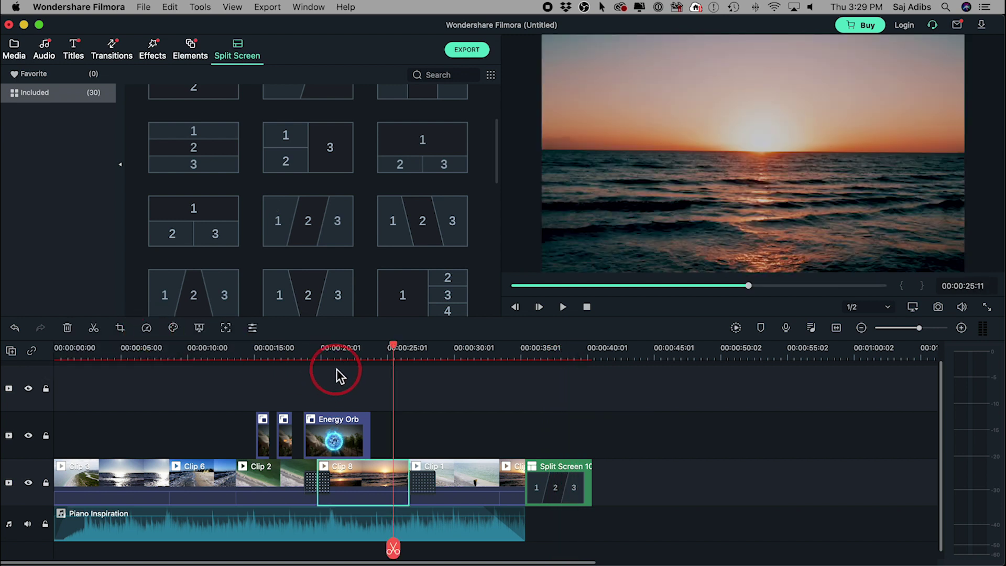
pyautogui.moveTo(343, 428); pyautogui.dragTo(344, 429)
pyautogui.press('Delete')
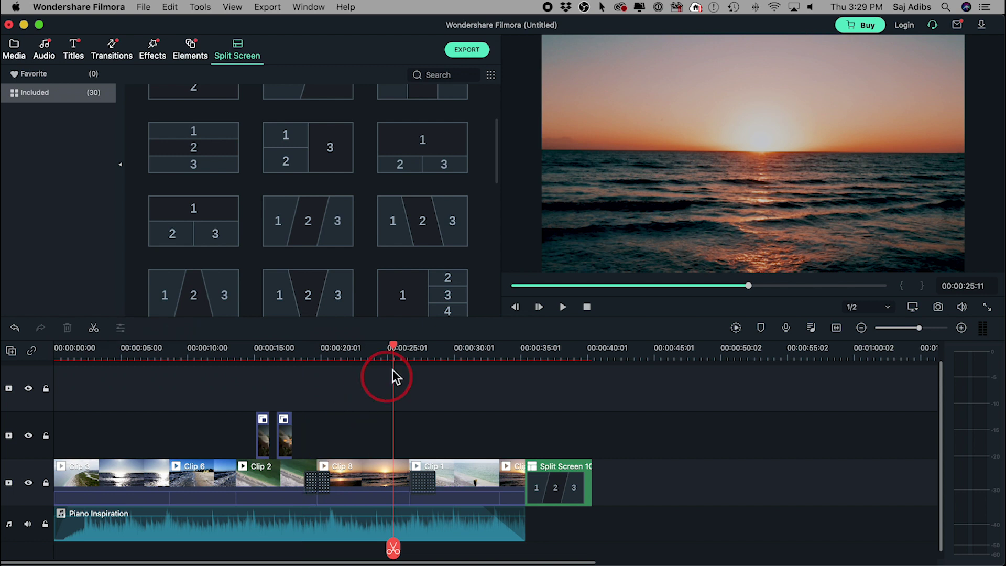
# - Set a custom speed of 2.00x for Clip 8 with Ripple Edit kept on
pyautogui.moveTo(397, 347); pyautogui.dragTo(338, 349)
pyautogui.click(375, 473)
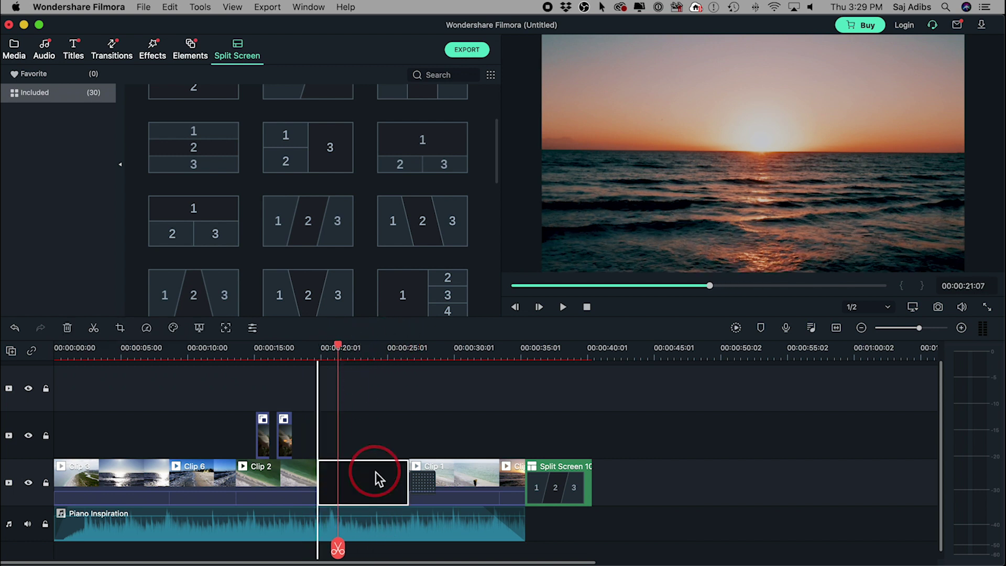
pyautogui.click(147, 328)
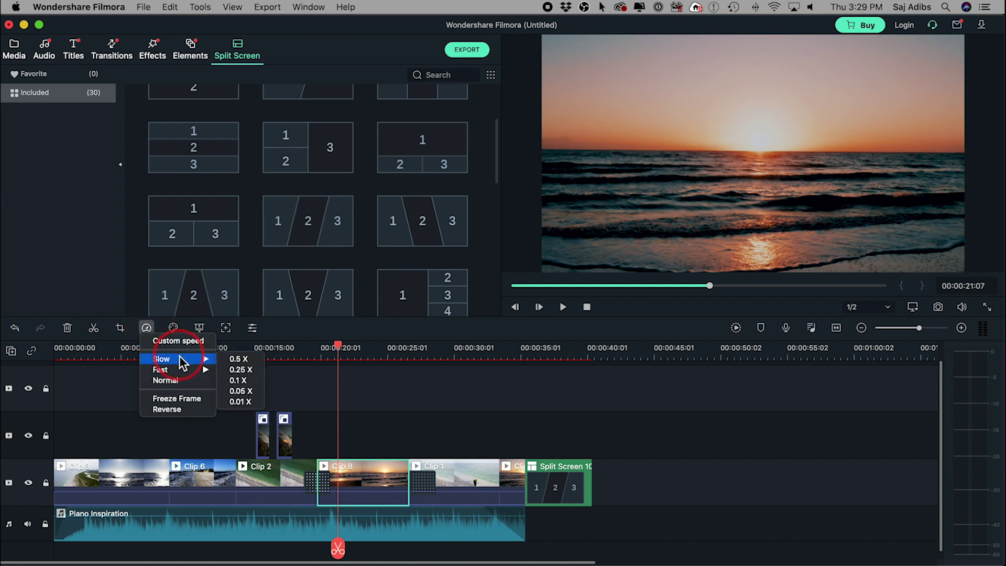
pyautogui.moveTo(183, 372)
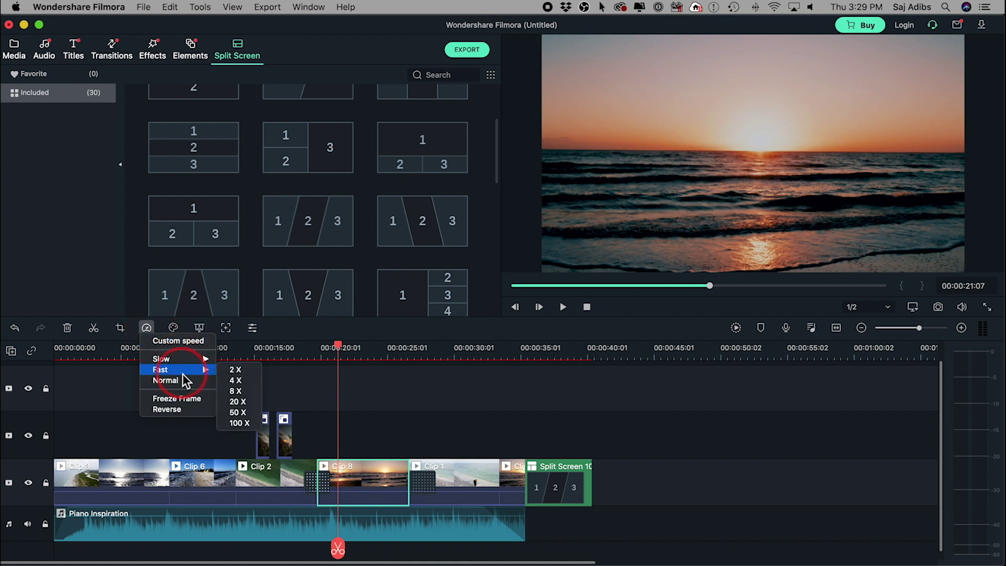
pyautogui.click(169, 346)
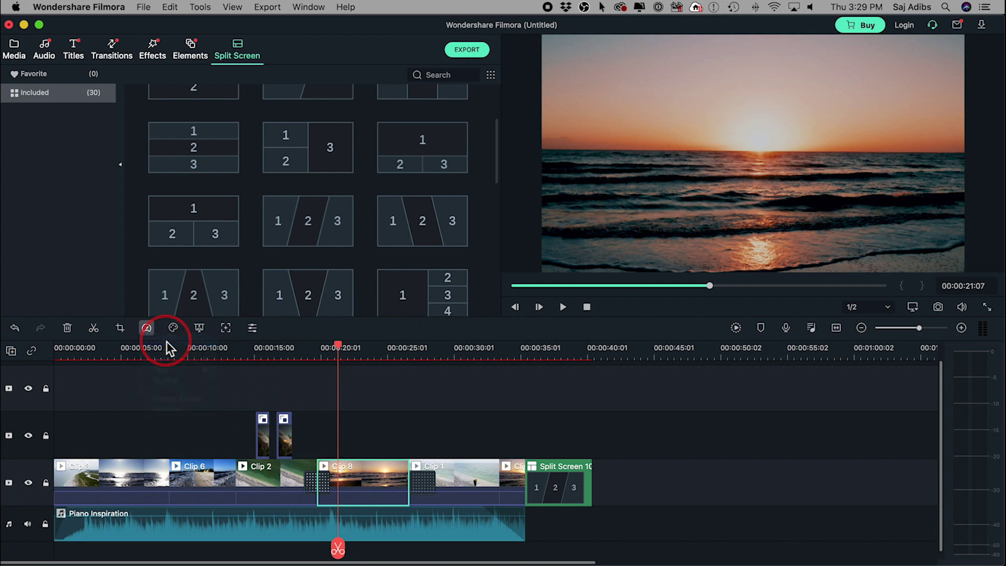
pyautogui.moveTo(391, 306); pyautogui.dragTo(401, 306)
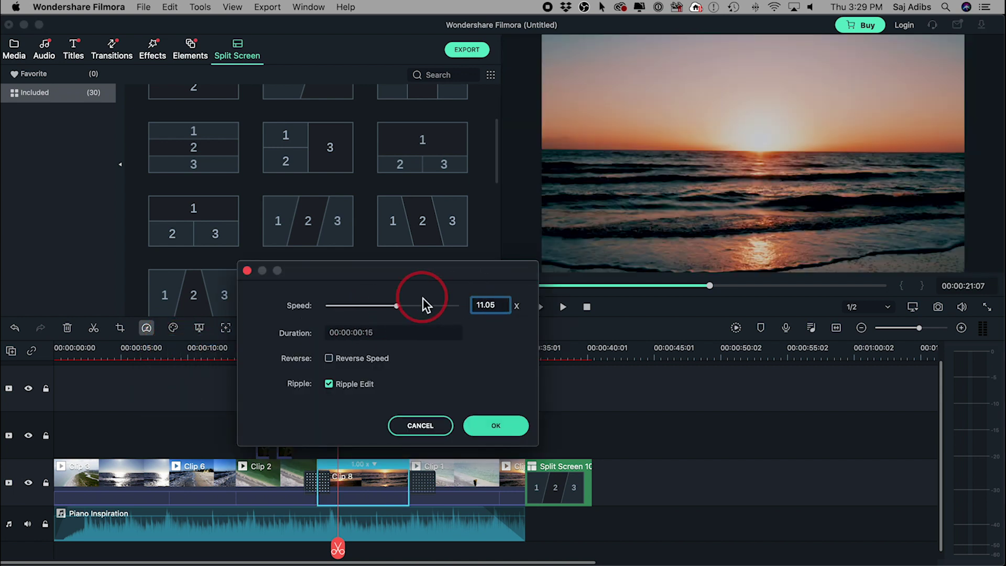
pyautogui.moveTo(498, 305); pyautogui.dragTo(403, 298)
pyautogui.write('2')
pyautogui.press('Return')
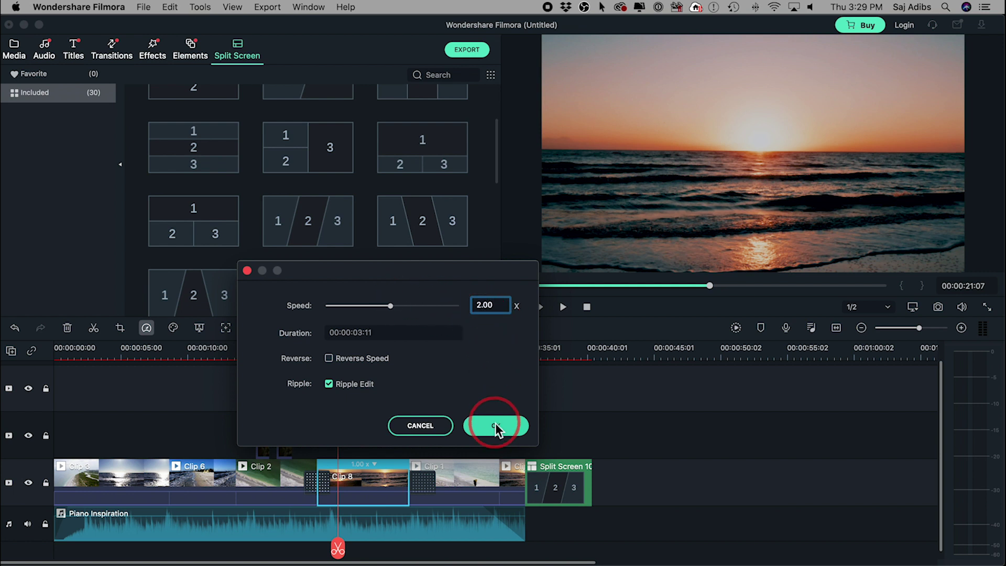
pyautogui.click(495, 425)
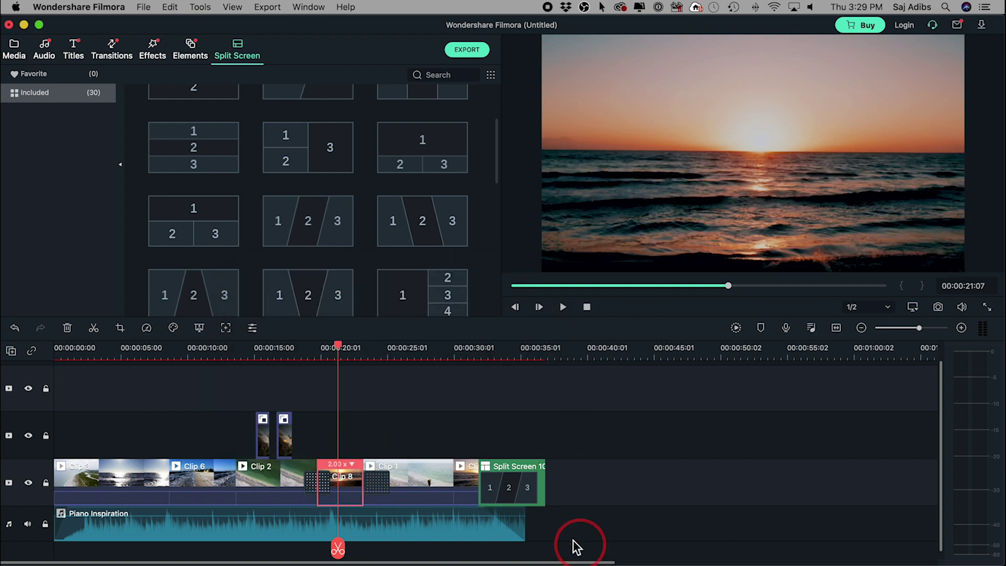
# - Extend the Piano Inspiration music to the end of the split screen and play back the sped-up Clip 8
pyautogui.moveTo(526, 514); pyautogui.dragTo(544, 512)
pyautogui.moveTo(335, 347)
pyautogui.mouseDown()
pyautogui.moveTo(344, 352)
pyautogui.moveTo(325, 353)
pyautogui.mouseUp()
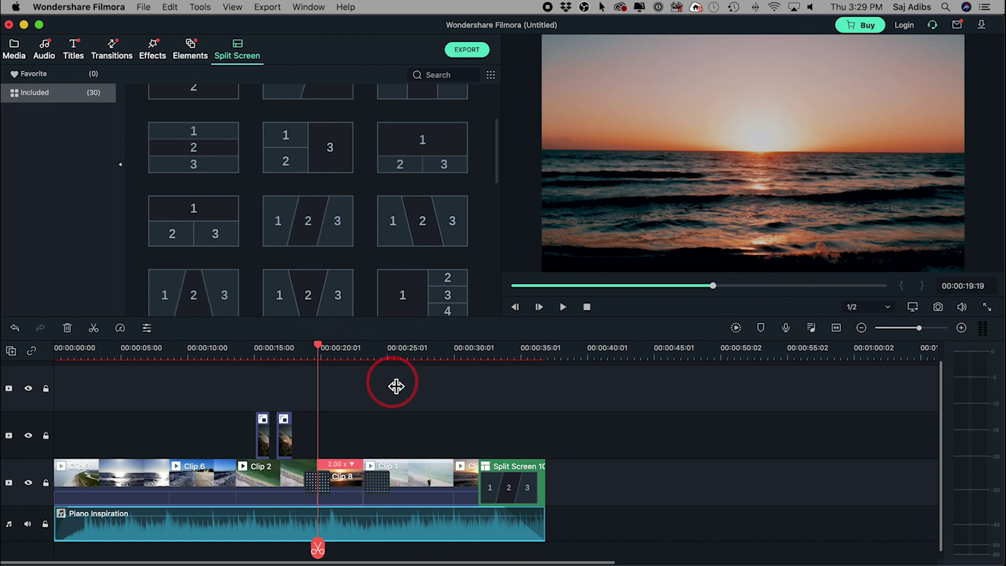
pyautogui.press('space')
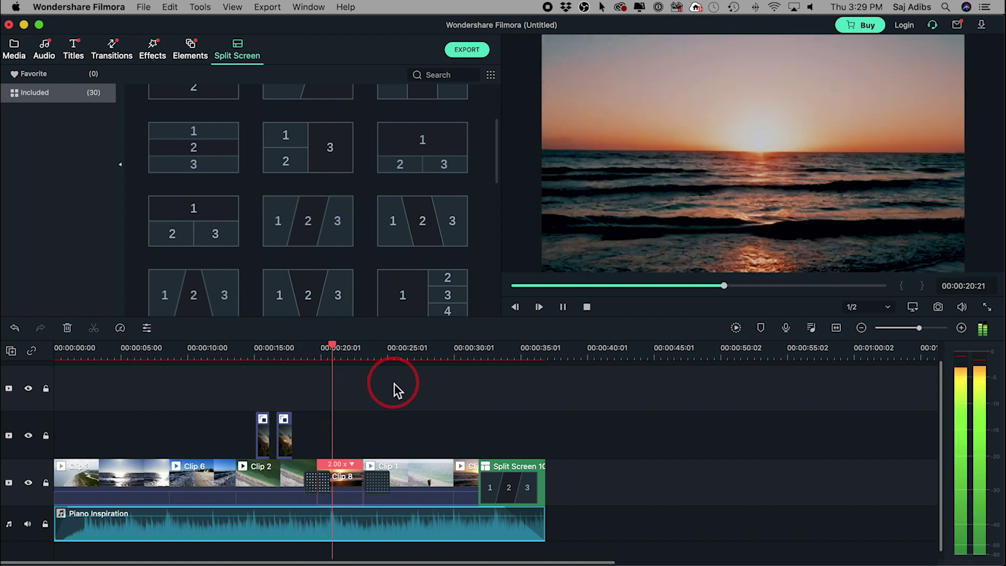
pyautogui.press('space')
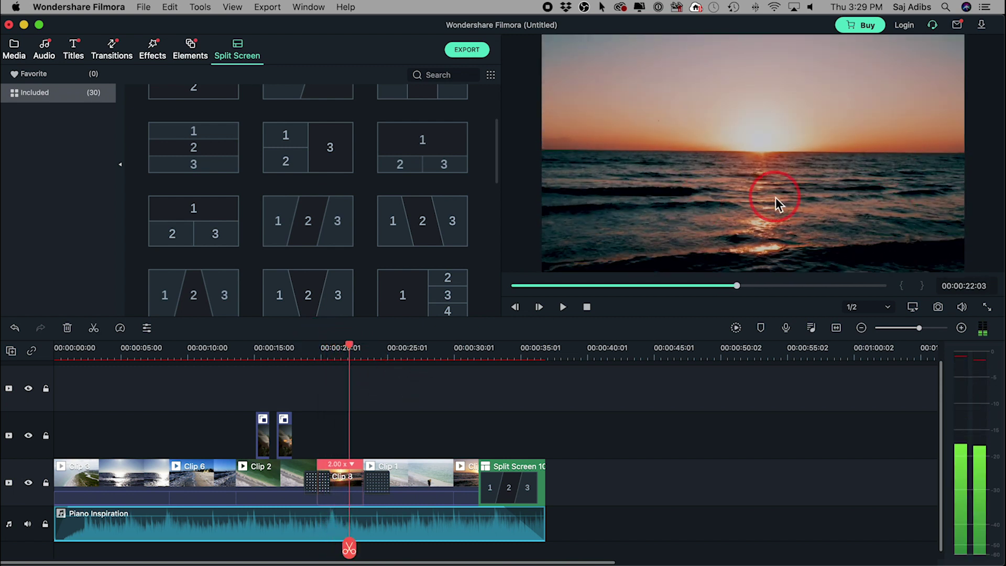
# - Look at the Chroma Key (Green Screen) settings for Clip 1 and close them
pyautogui.click(200, 328)
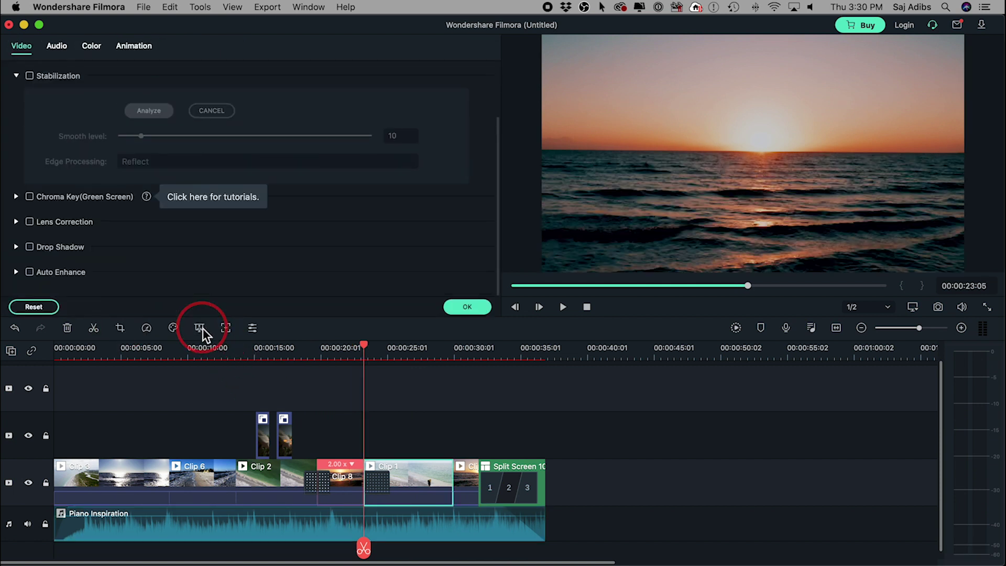
pyautogui.click(446, 308)
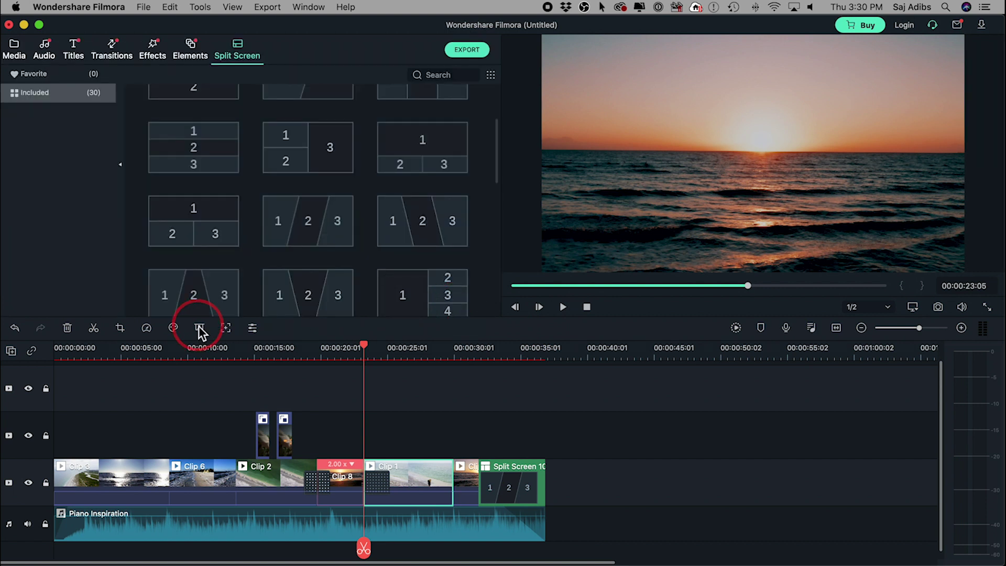
# - Record a voiceover from the start of Clip 1 using the Yeti Stereo Microphone with the project muted
pyautogui.click(785, 328)
pyautogui.click(602, 265)
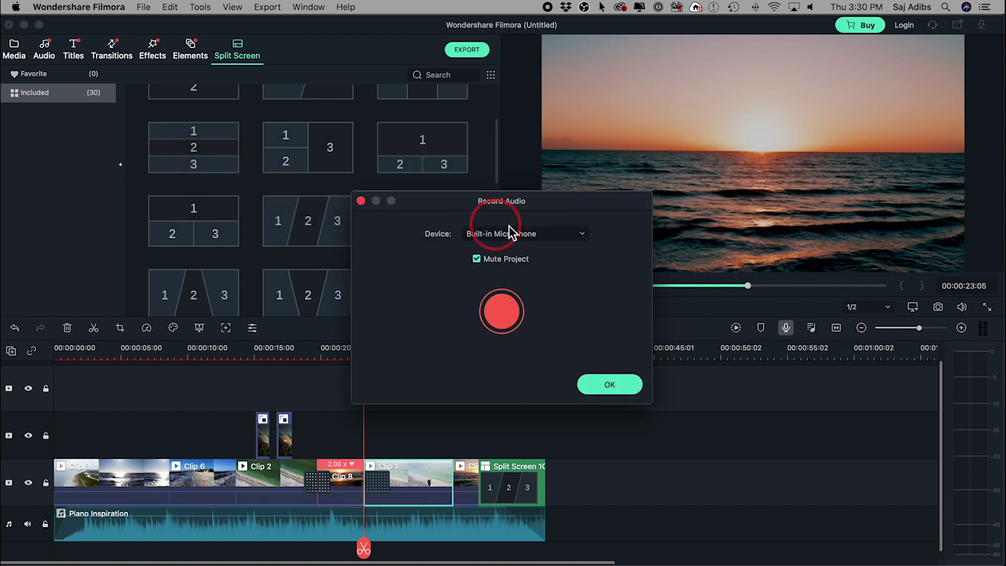
pyautogui.click(505, 236)
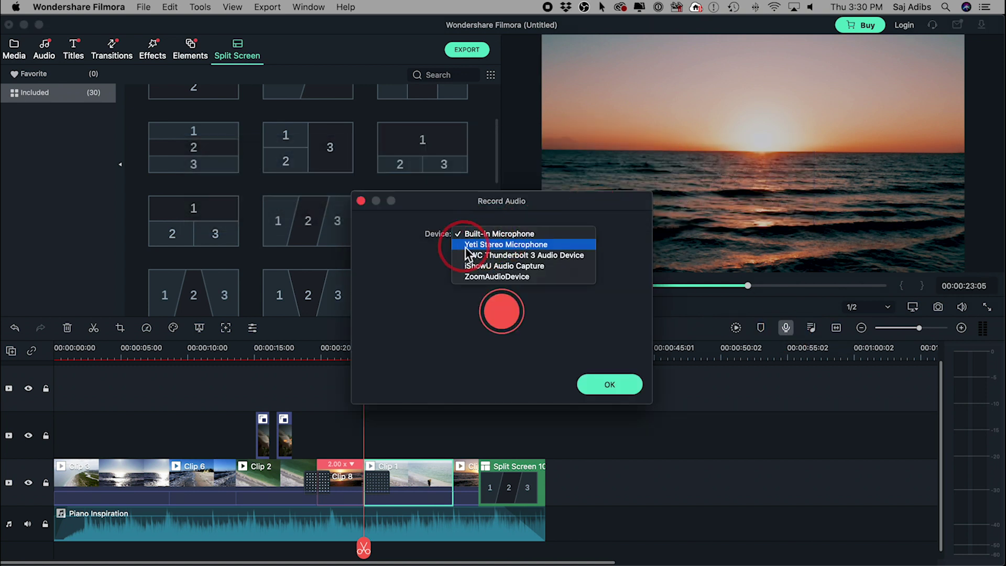
pyautogui.click(496, 244)
pyautogui.click(500, 316)
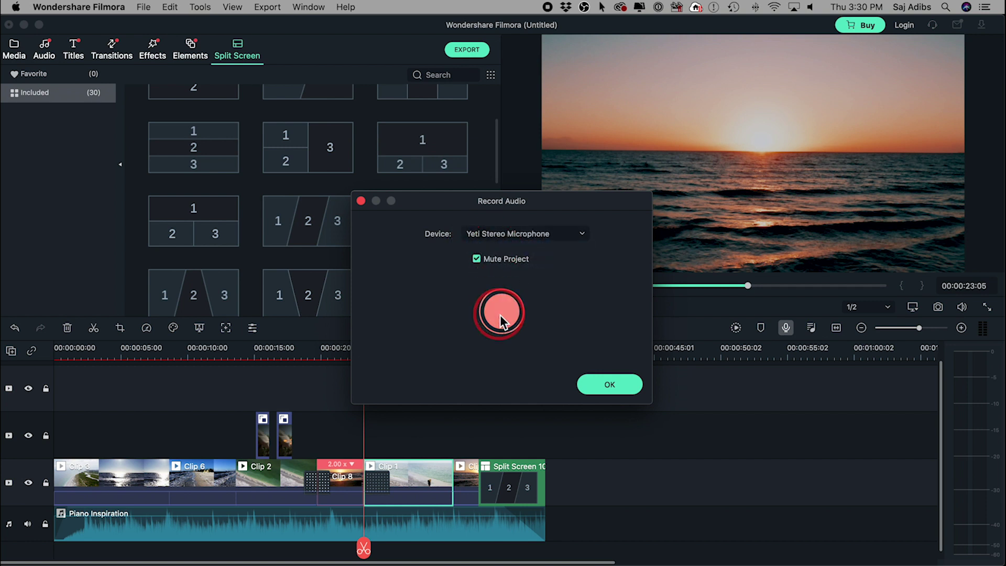
pyautogui.click(609, 208)
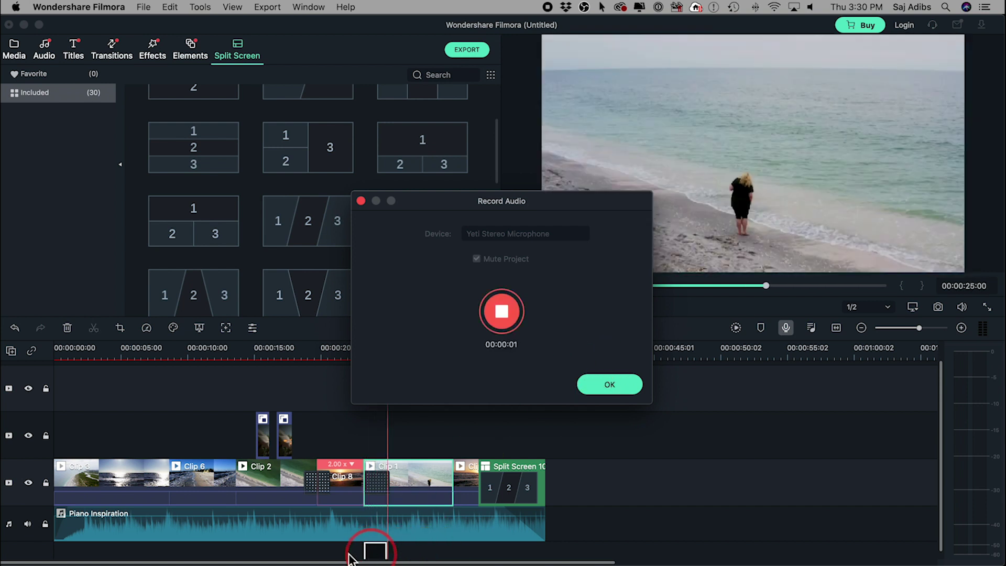
pyautogui.click(596, 382)
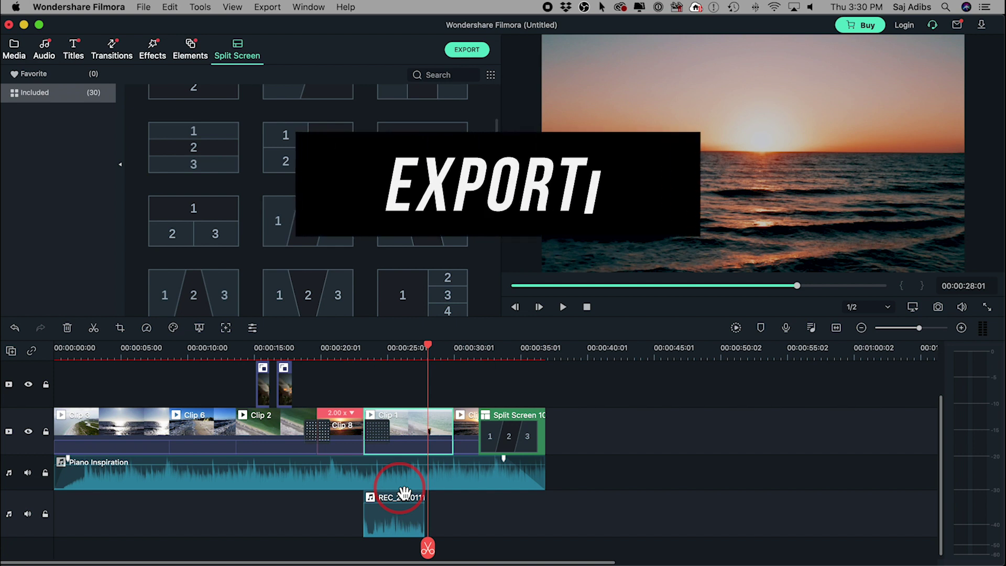
# - Delete the voiceover recording below the music and the two overlay clips above Clip 2
pyautogui.click(416, 516)
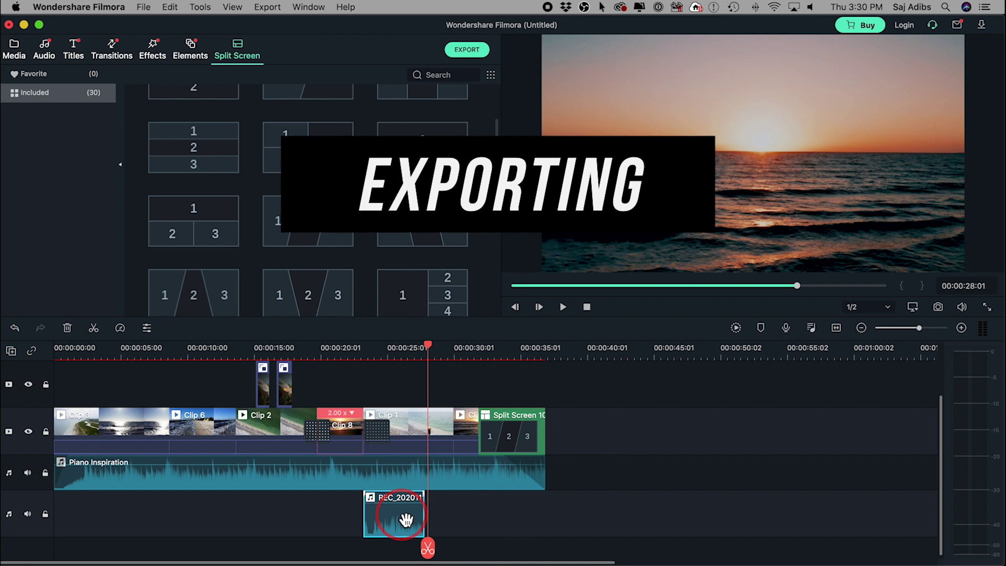
pyautogui.press('Delete')
pyautogui.scroll(2, 406, 519)
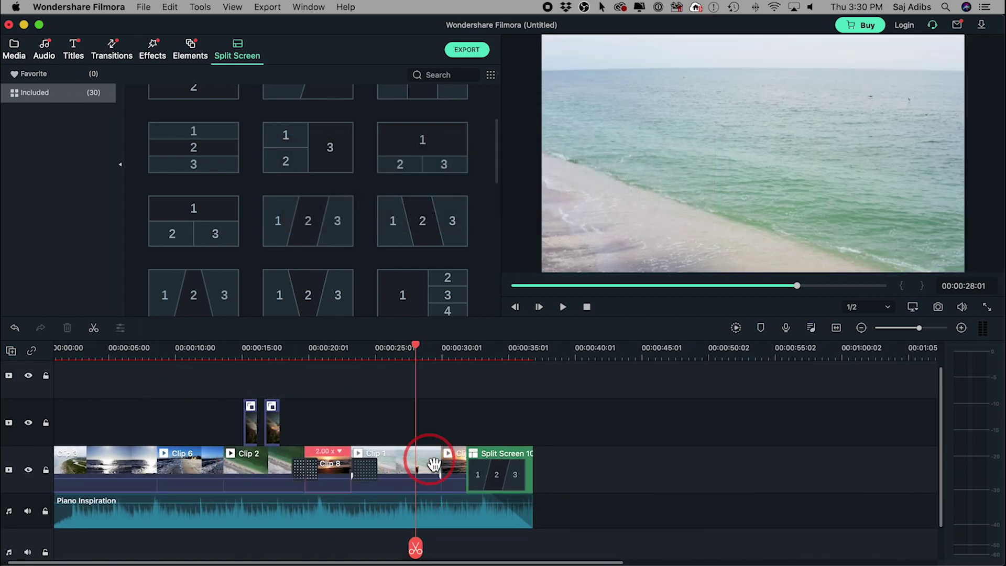
pyautogui.moveTo(321, 403); pyautogui.dragTo(209, 433)
pyautogui.press('Delete')
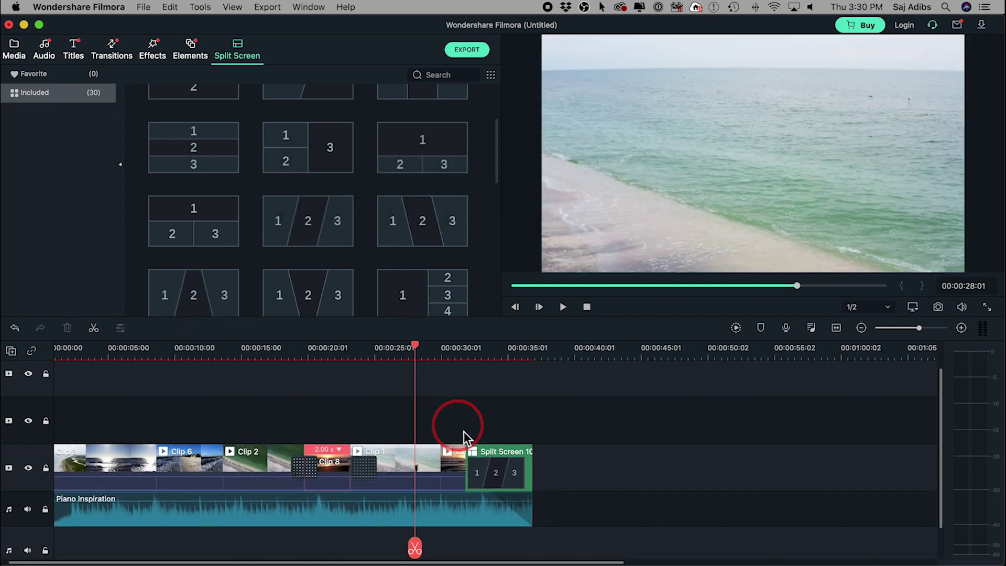
pyautogui.click(491, 507)
# - Start exporting the video and choose the free trial option of logging in to export with a watermark
pyautogui.click(468, 50)
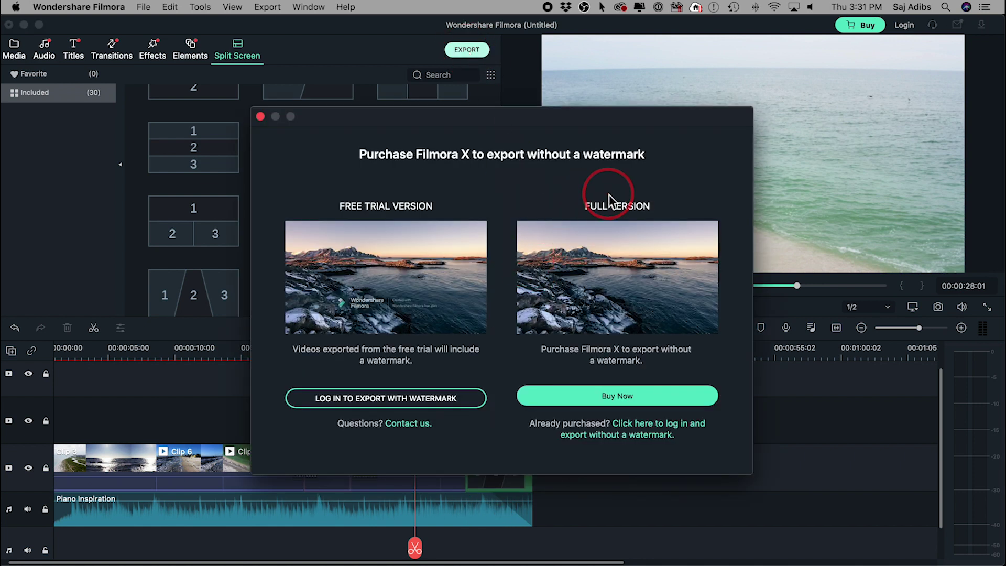
pyautogui.click(445, 397)
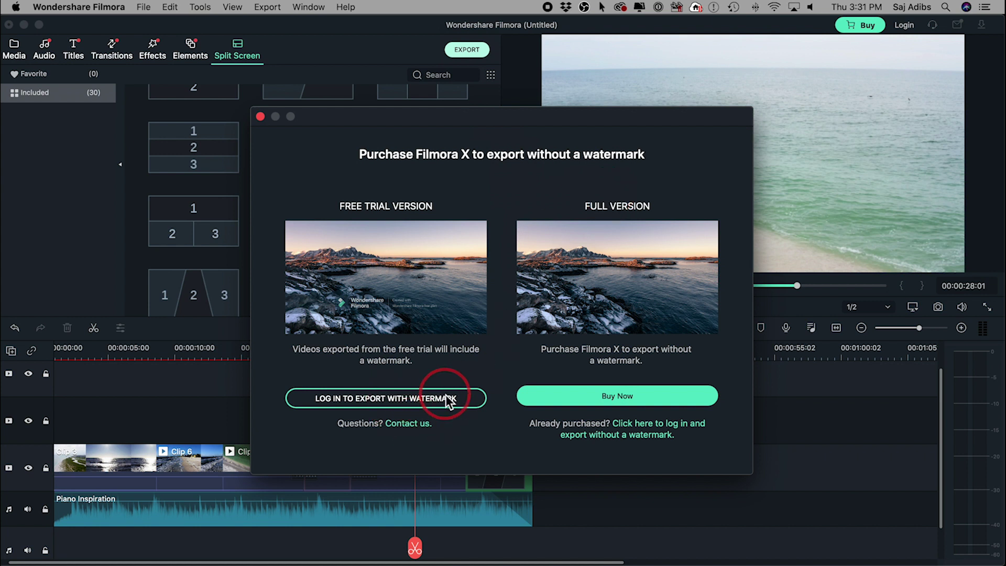
pyautogui.click(388, 402)
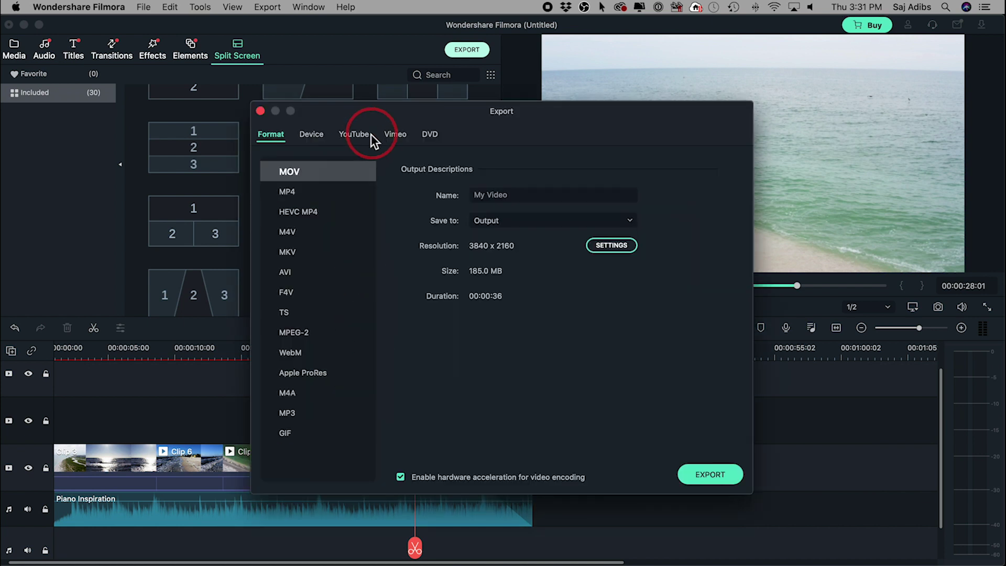
# - Review the YouTube, Vimeo, DVD and Device export options and return to the file format options
pyautogui.click(357, 135)
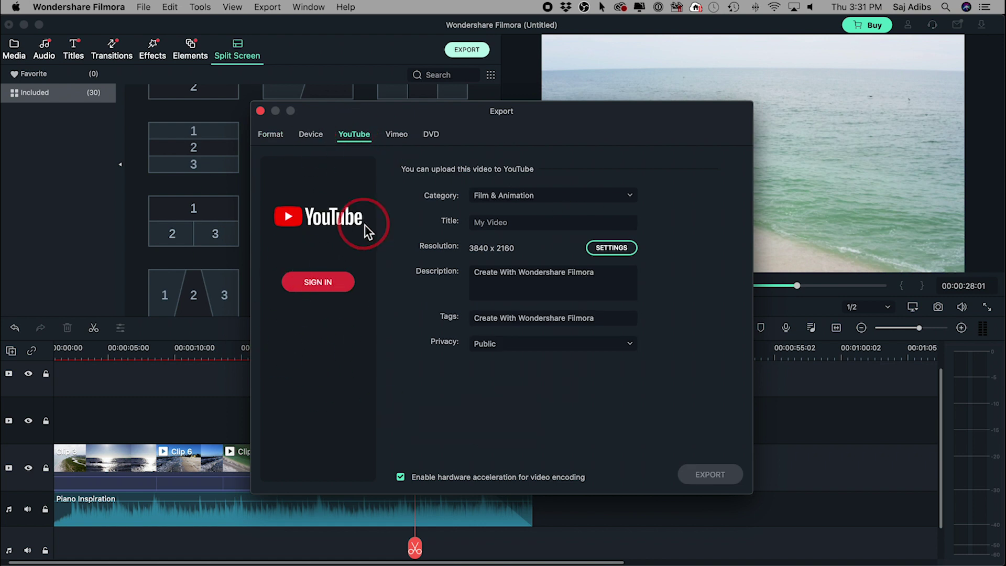
pyautogui.click(392, 136)
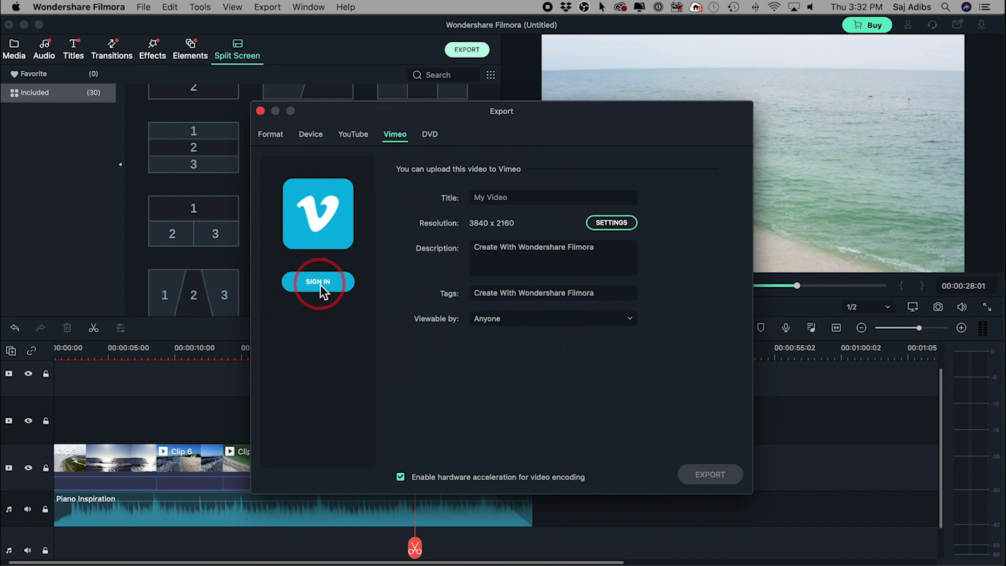
pyautogui.click(436, 137)
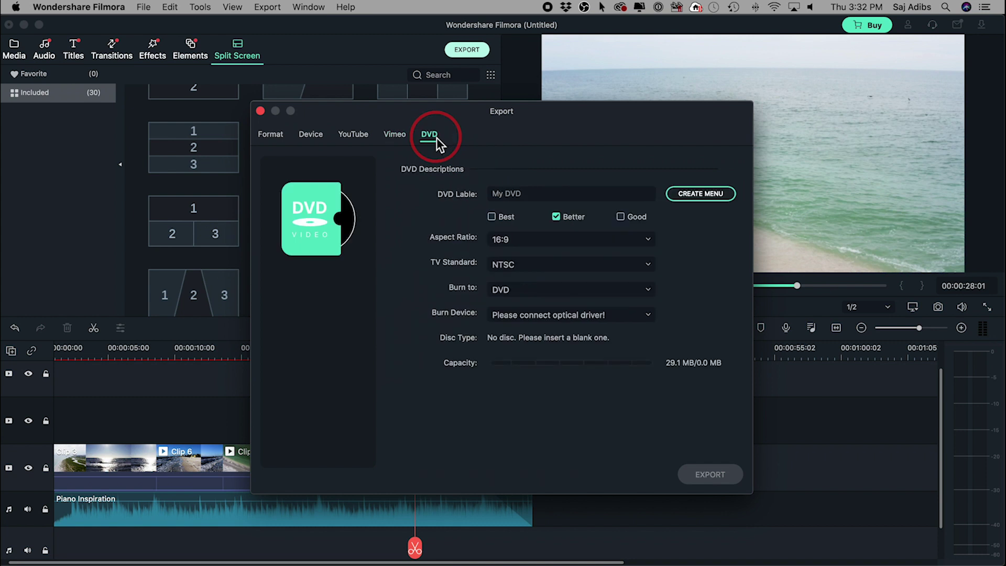
pyautogui.click(305, 134)
pyautogui.click(270, 134)
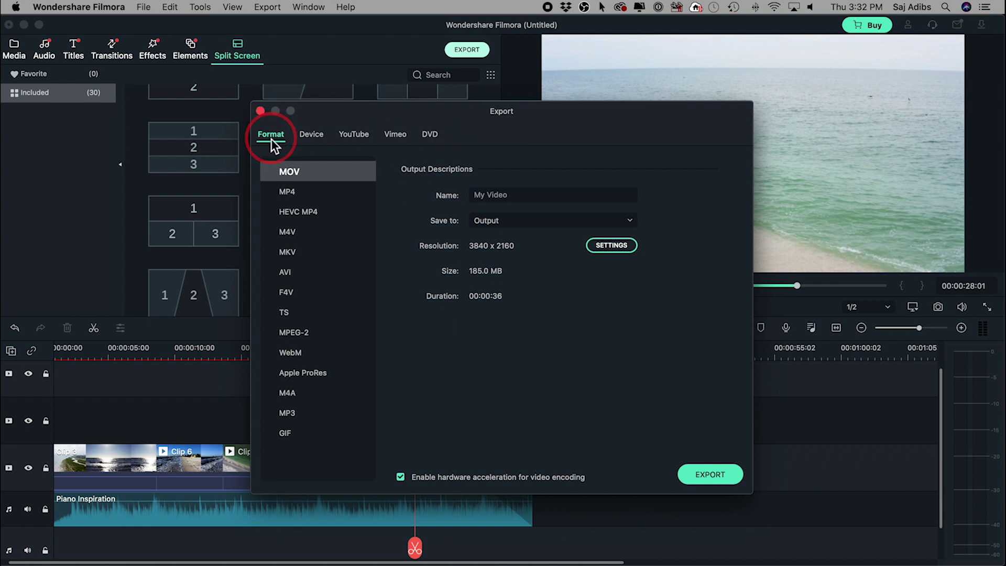
# - Choose MP4 as the export format, keep the name My Video and save it to the Desktop
pyautogui.click(295, 194)
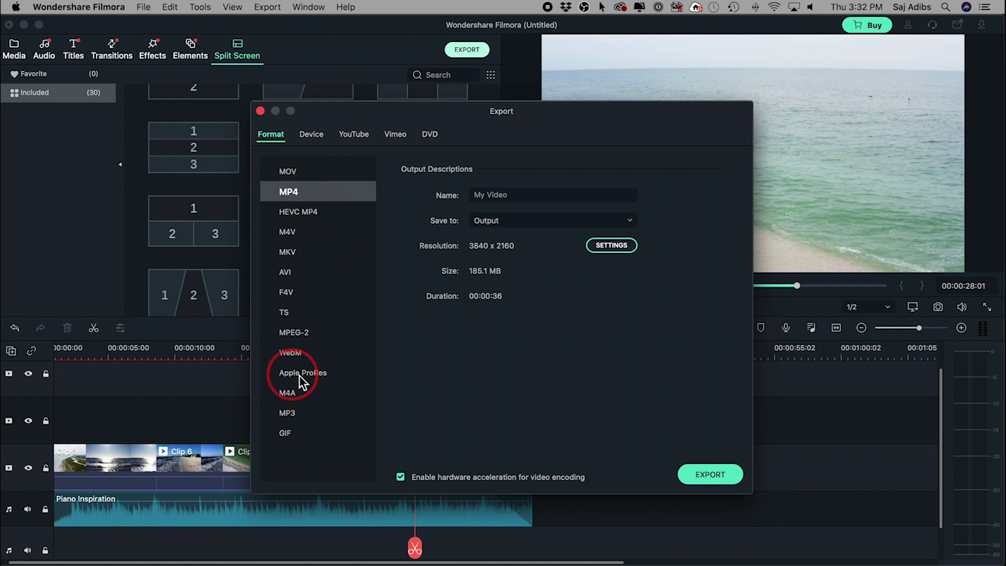
pyautogui.click(284, 196)
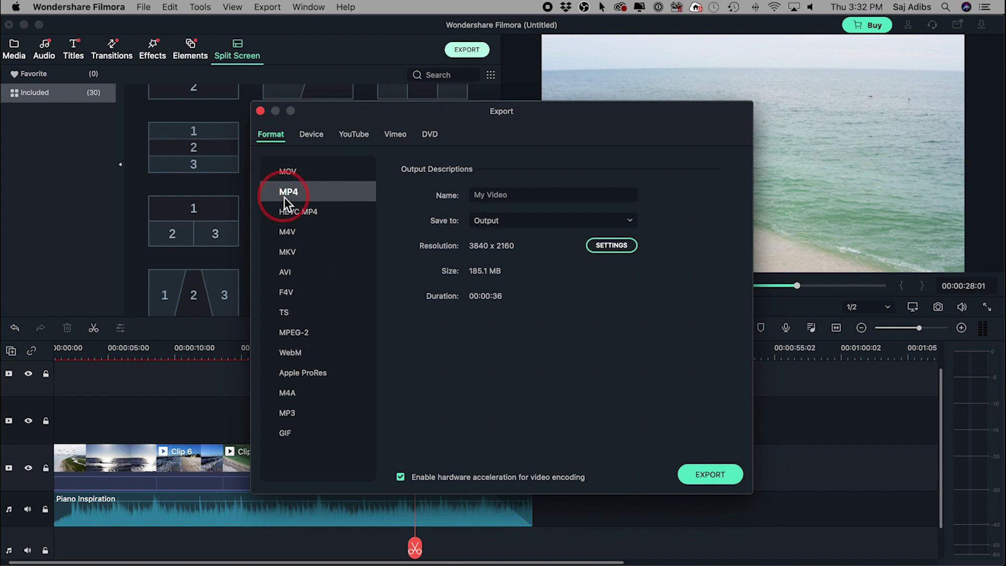
pyautogui.click(540, 195)
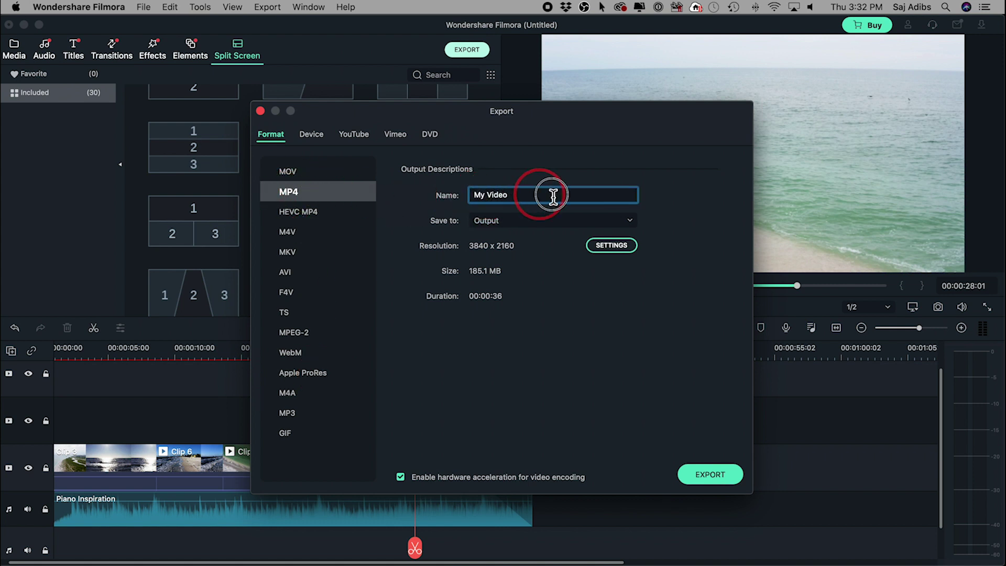
pyautogui.click(502, 223)
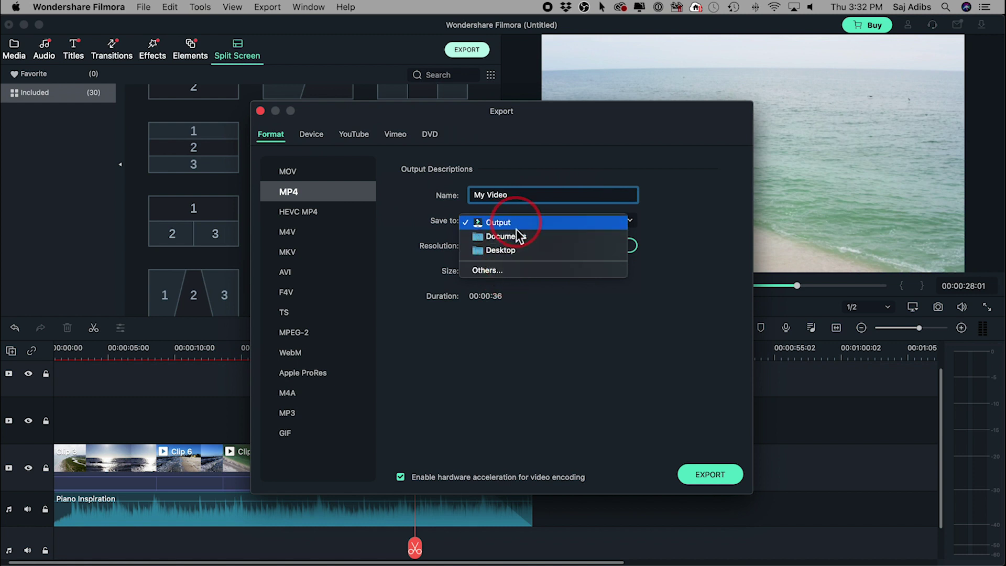
pyautogui.click(500, 250)
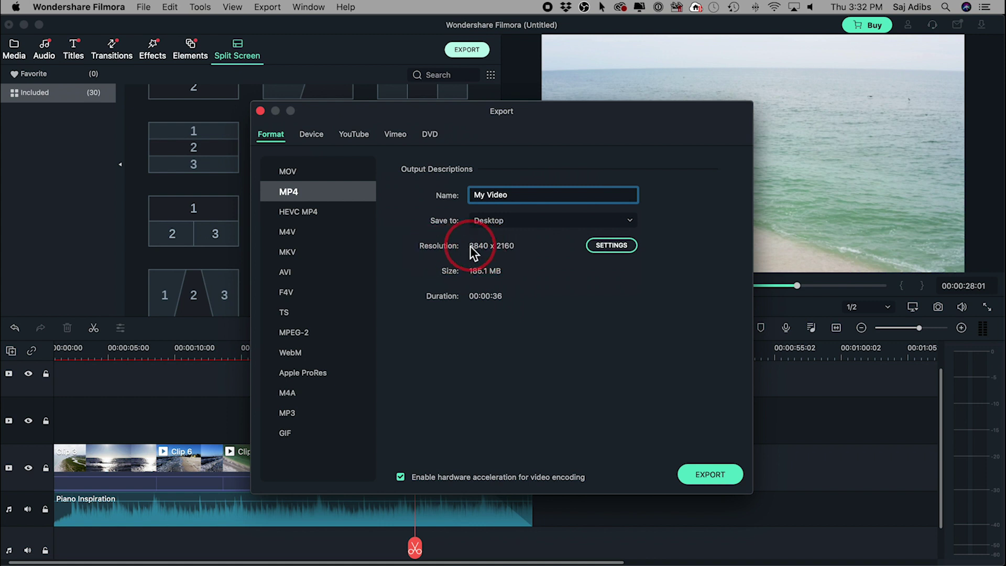
# - In the export settings, choose Best quality, keep the H.264 encoder and set the resolution to 1920 x 1080
pyautogui.click(609, 246)
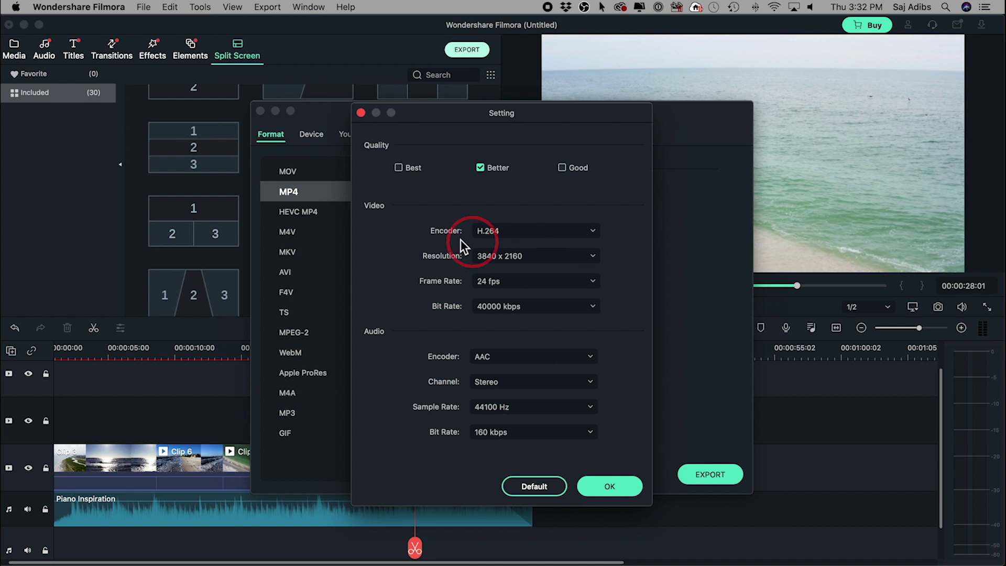
pyautogui.click(398, 168)
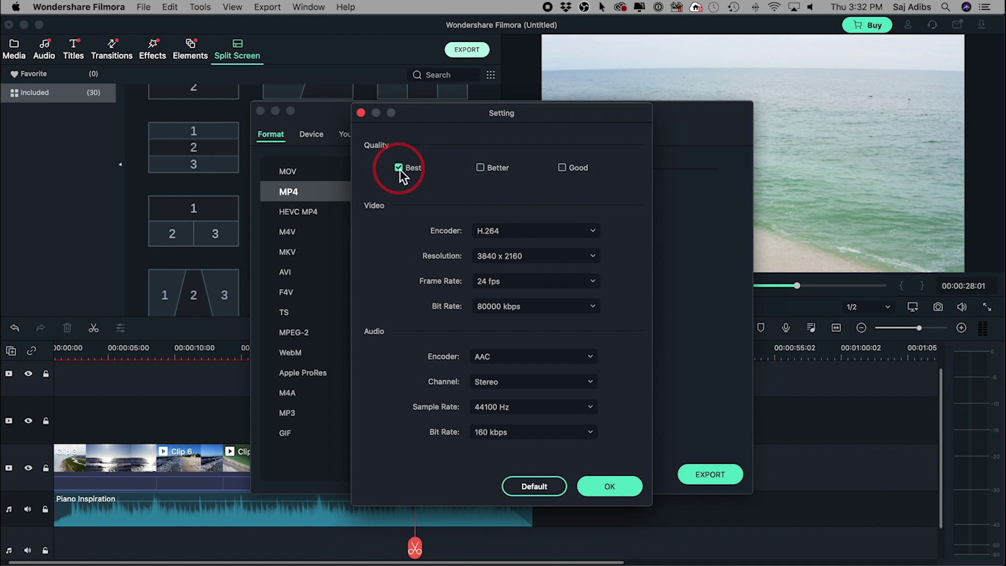
pyautogui.click(507, 231)
pyautogui.click(507, 231)
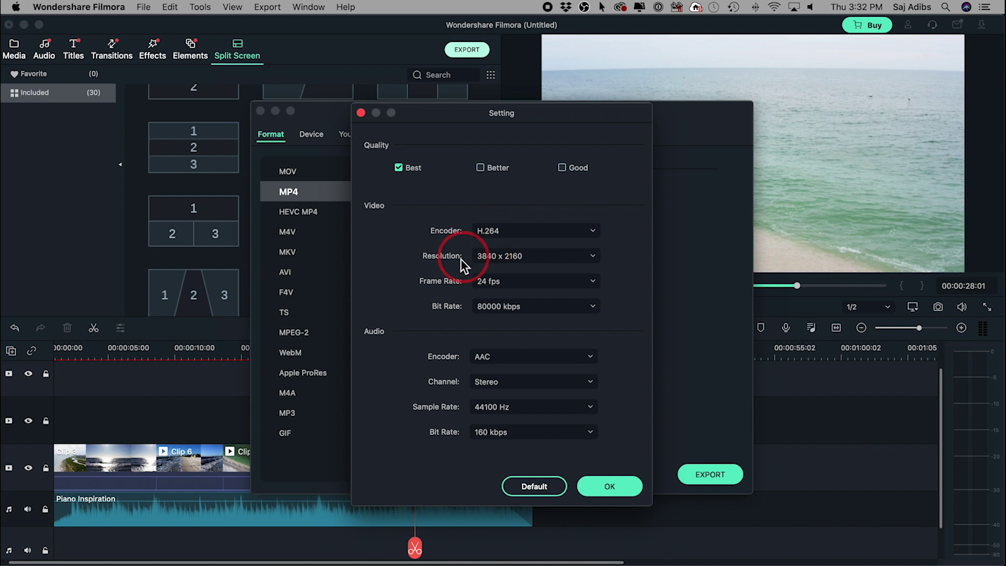
pyautogui.click(505, 255)
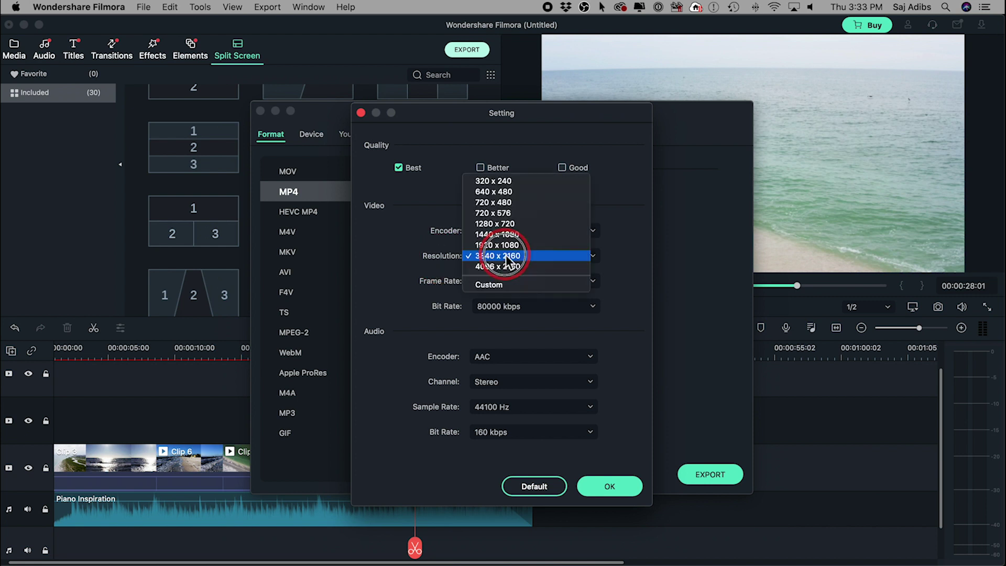
pyautogui.click(501, 257)
pyautogui.click(502, 258)
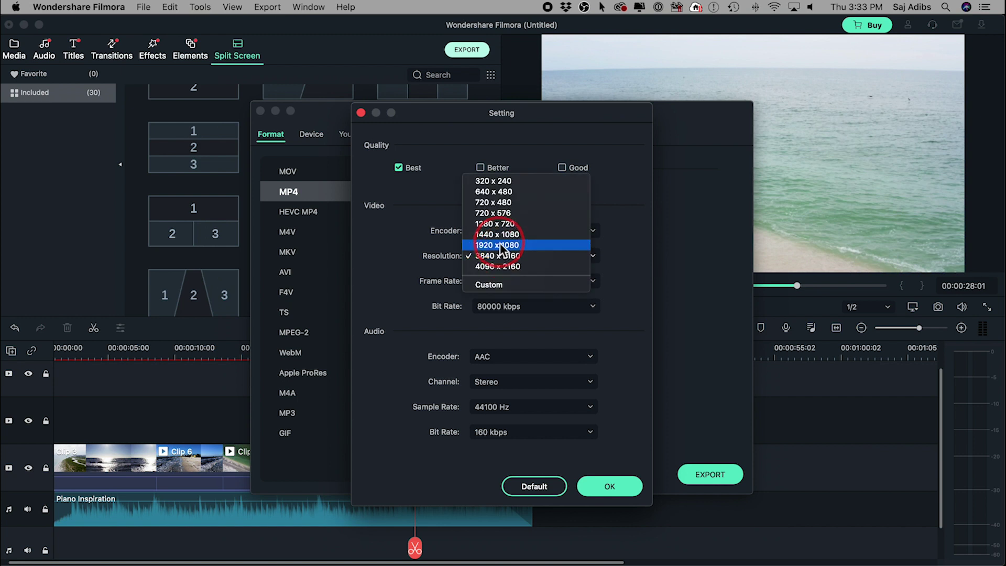
pyautogui.click(498, 244)
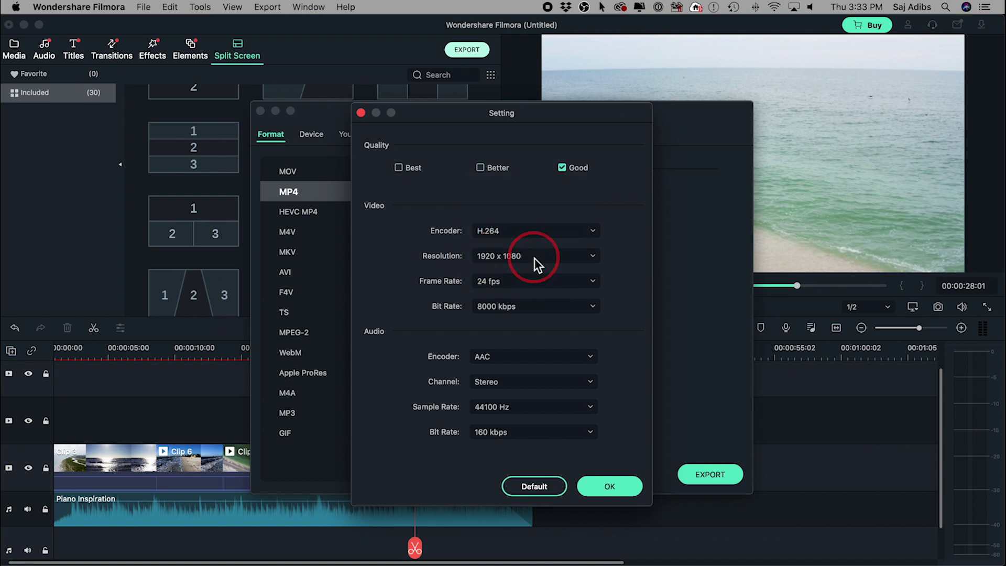
# - Keep the frame rate at 24 fps and set the video bit rate to 30000 kbps
pyautogui.click(492, 279)
pyautogui.click(480, 283)
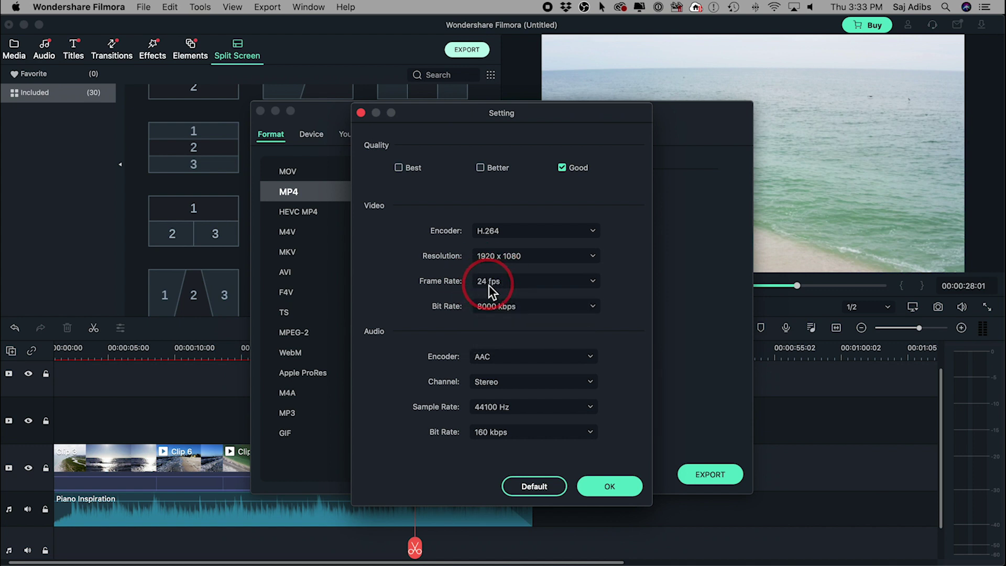
pyautogui.click(490, 306)
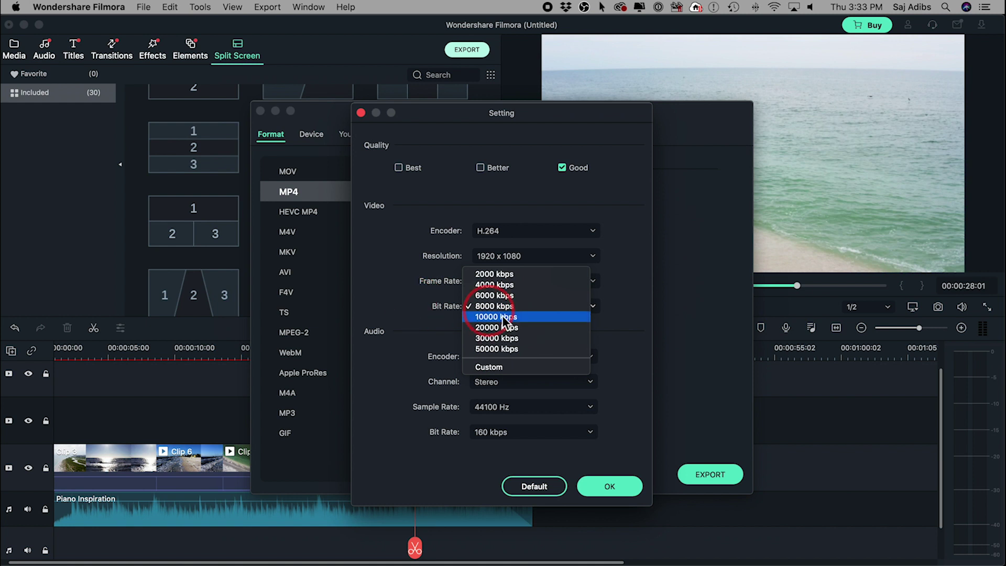
pyautogui.click(506, 337)
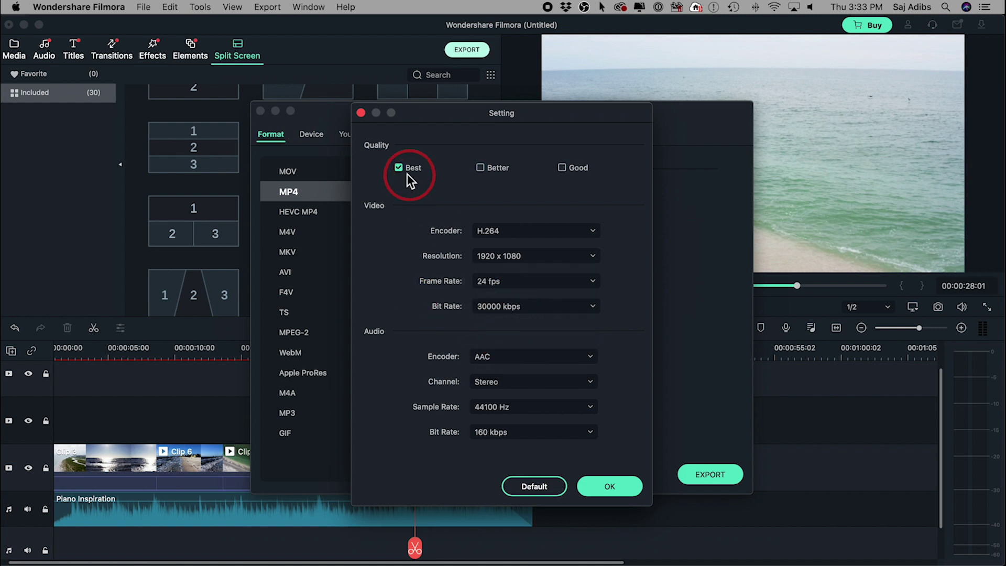
# - Try the Better and Good quality presets, settle on Best for the MP4 settings and export the video
pyautogui.click(481, 168)
pyautogui.click(562, 168)
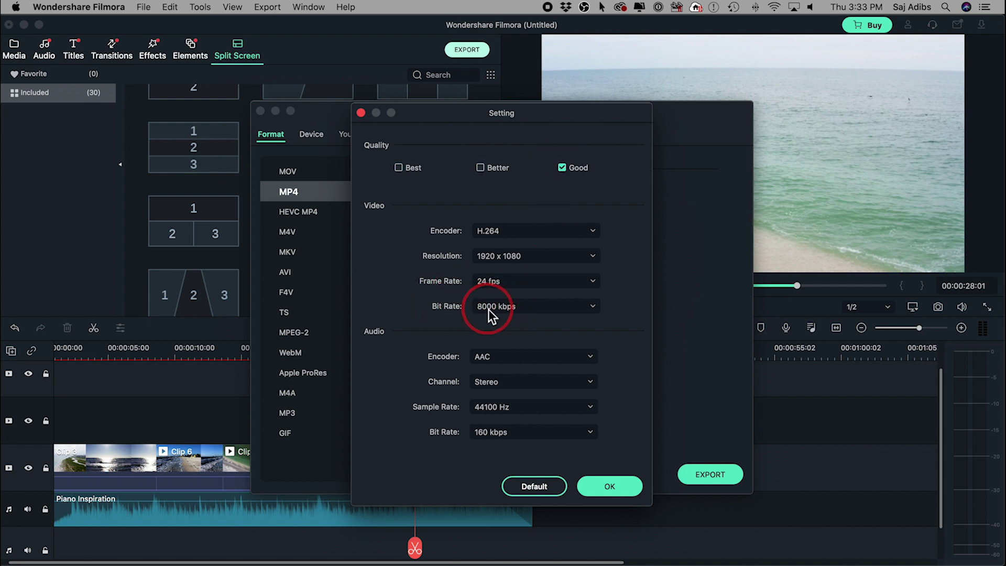
pyautogui.click(403, 168)
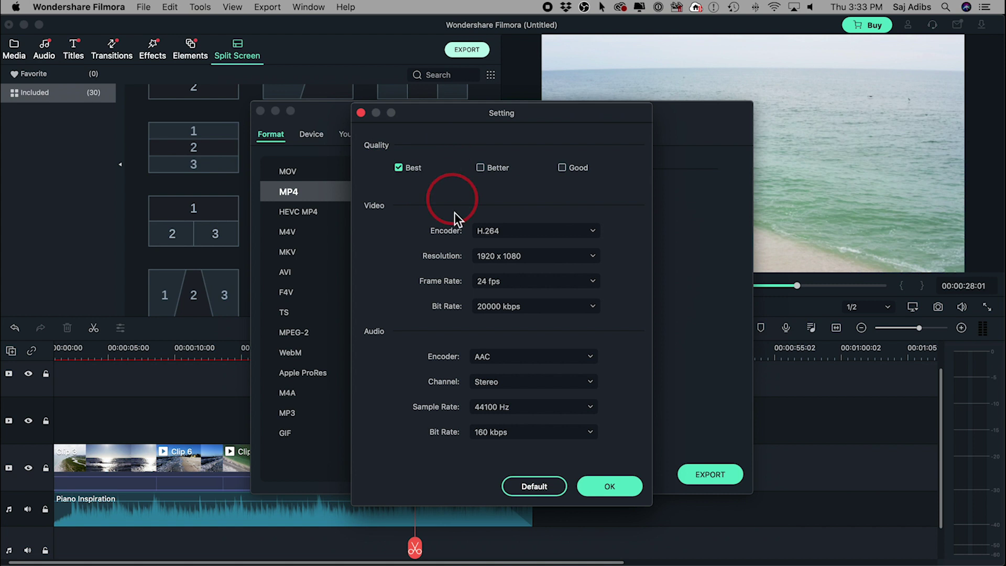
pyautogui.click(617, 486)
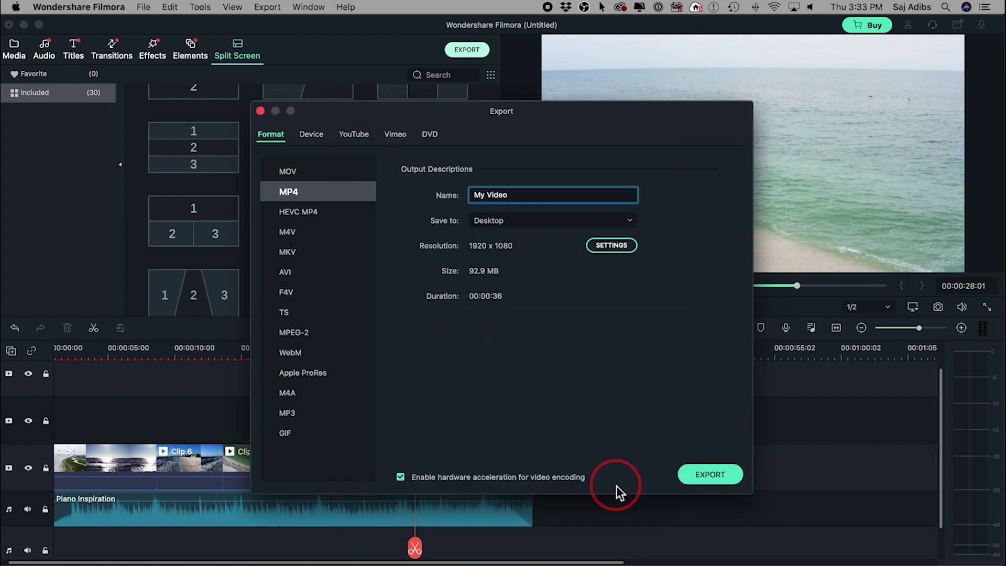
pyautogui.click(723, 479)
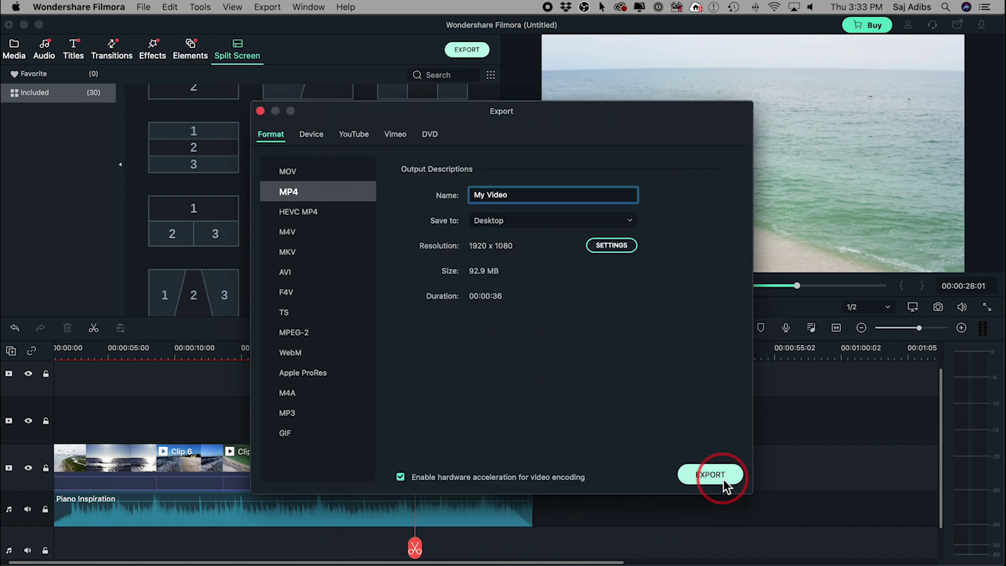